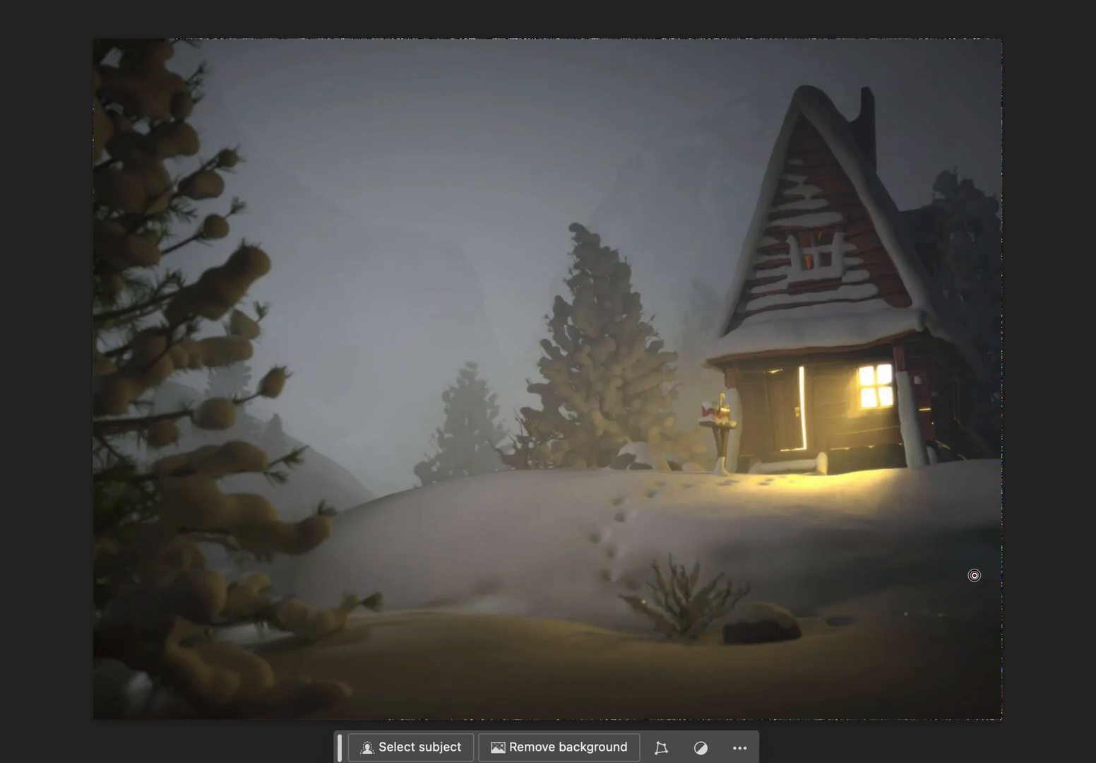
Enlarge the brush and paint the adjustment's layer mask over the foreground snow beside the large tree.
mouse_move(974, 575)
mouse_down()
mouse_move(835, 580)
mouse_move(681, 617)
mouse_move(485, 583)
mouse_move(345, 586)
mouse_up()
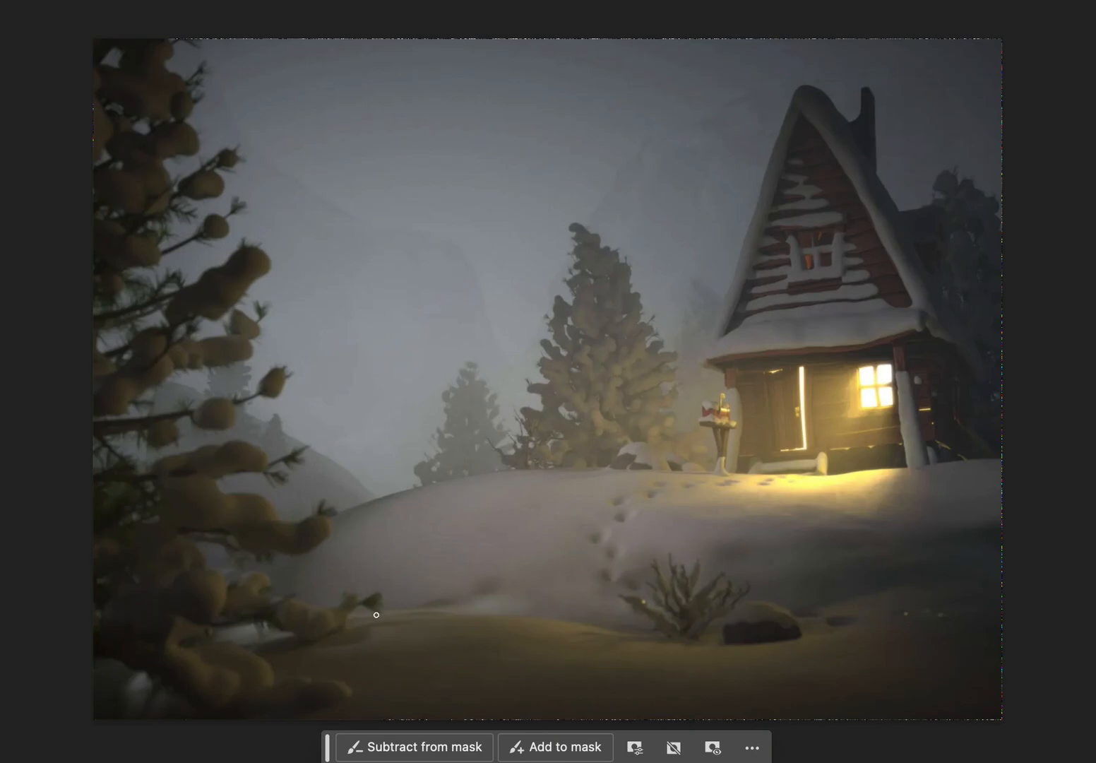
key(bracketright)
key(bracketright)
key(bracketright)
key(bracketright)
key(bracketright)
key(bracketright)
key(bracketright)
key(bracketright)
mouse_move(374, 629)
mouse_down()
mouse_move(338, 661)
mouse_move(282, 673)
mouse_up()
Replace the layer mask with one filled using the Paint Bucket, and brush across the foreground snow.
key(Delete)
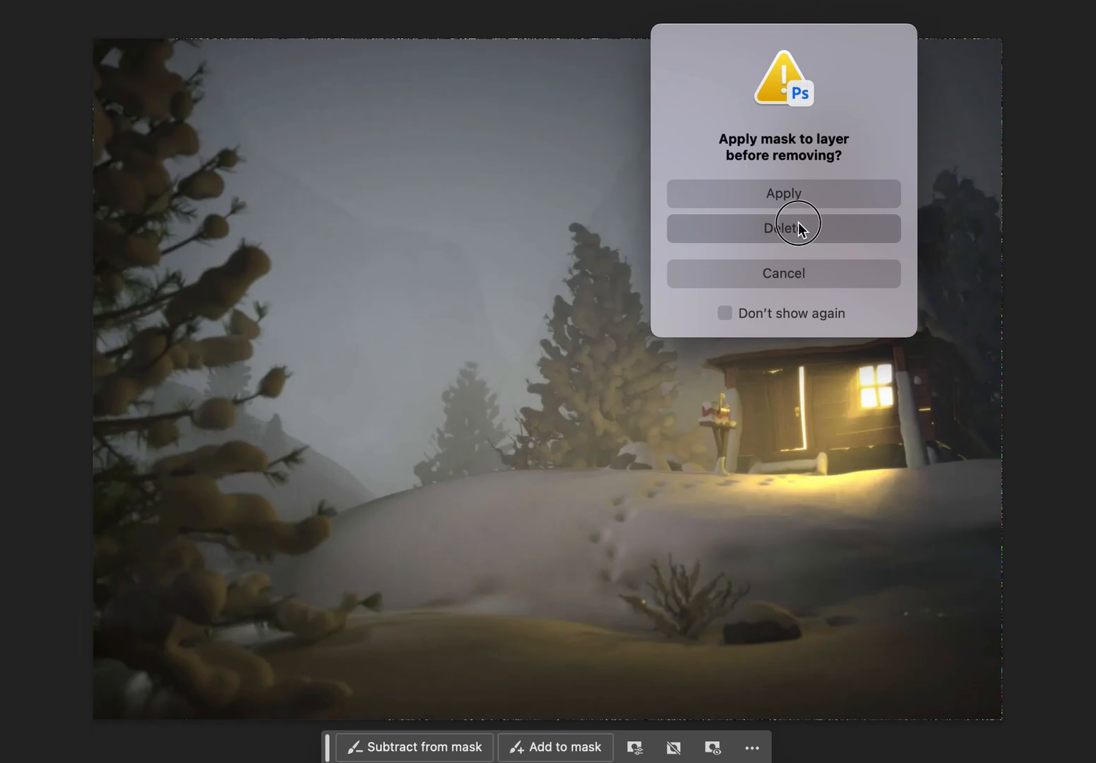
click(797, 223)
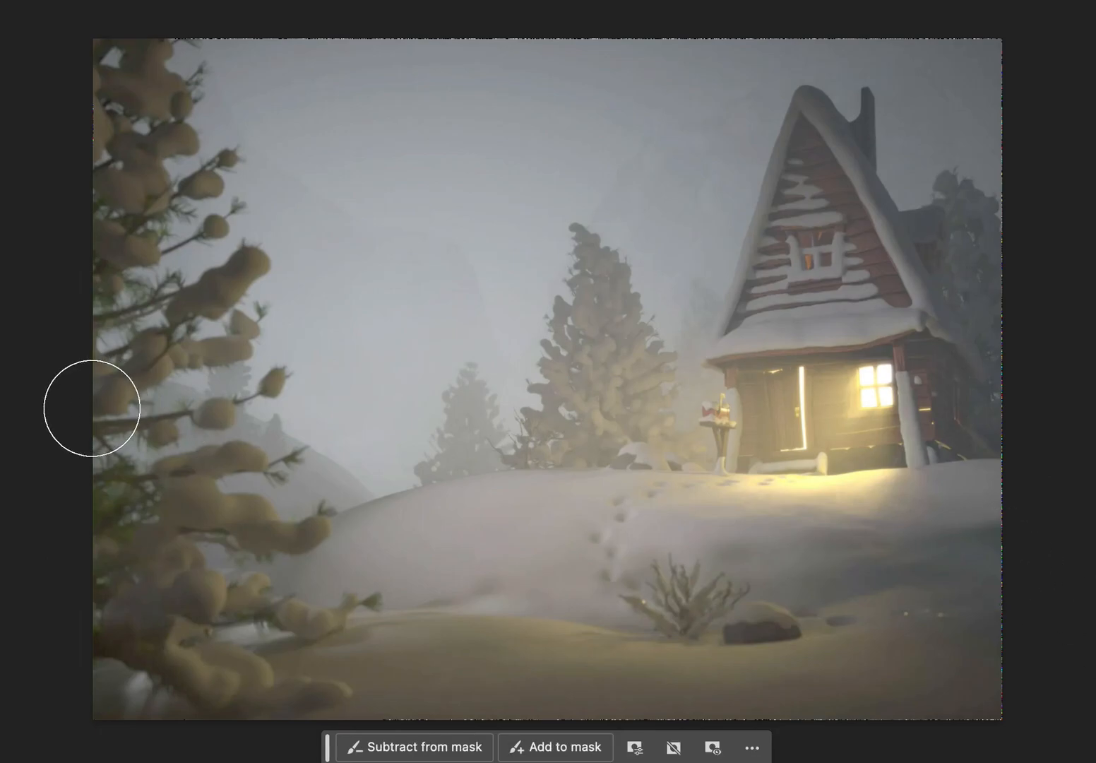
click(425, 307)
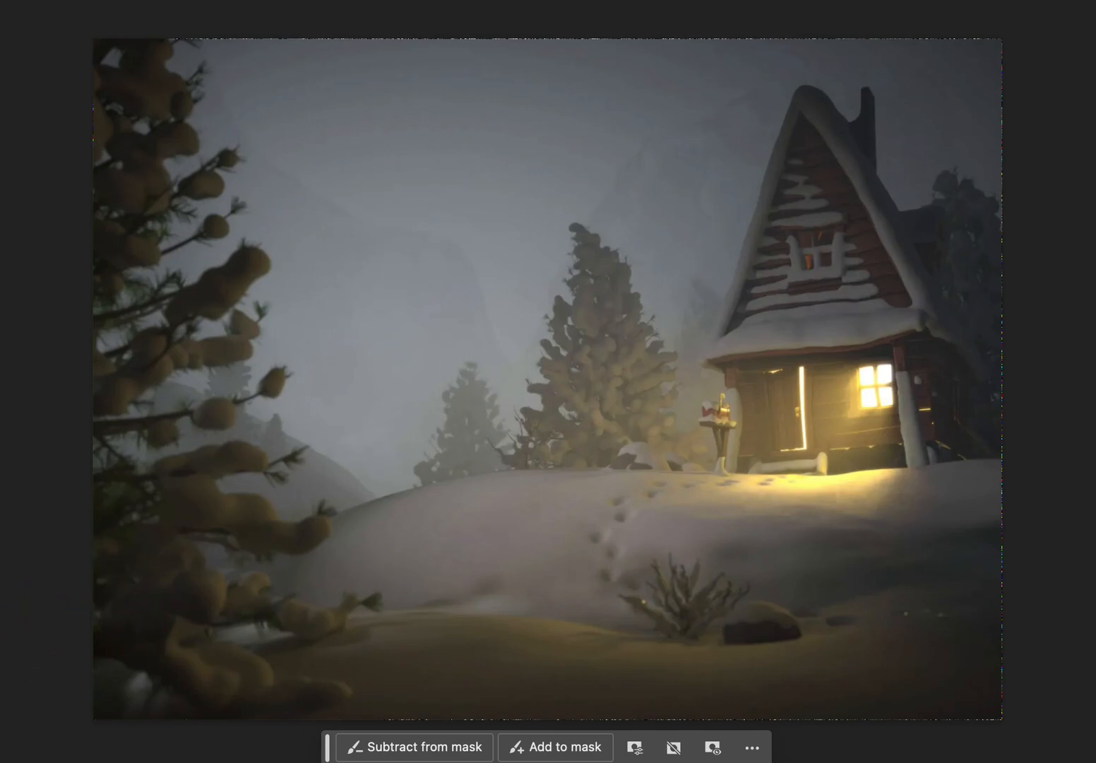
mouse_move(269, 670)
mouse_down()
mouse_move(541, 655)
mouse_move(639, 673)
mouse_move(943, 643)
mouse_move(908, 634)
mouse_move(991, 684)
mouse_move(314, 699)
mouse_move(989, 682)
mouse_move(964, 665)
mouse_move(626, 690)
mouse_up()
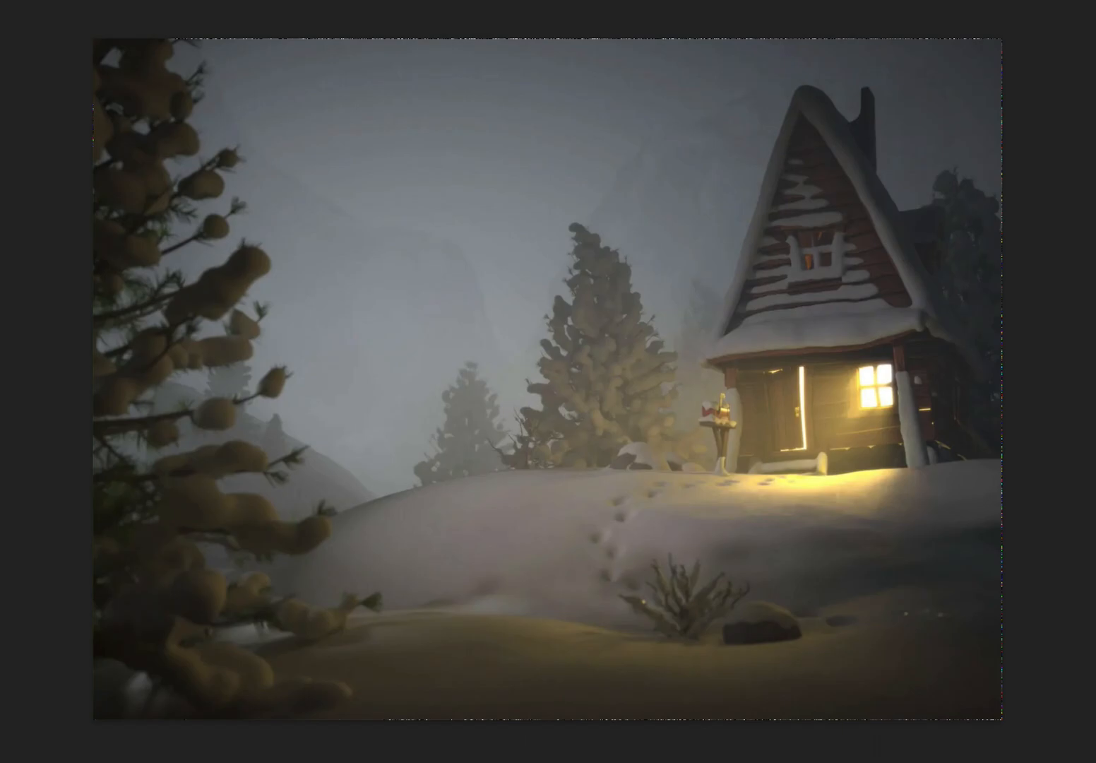
Set the Levels adjustment's Blue channel midtone to 1.13 to cool the foreground snow.
drag(841, 291, 495, 136)
drag(589, 105, 379, 79)
drag(394, 321, 384, 325)
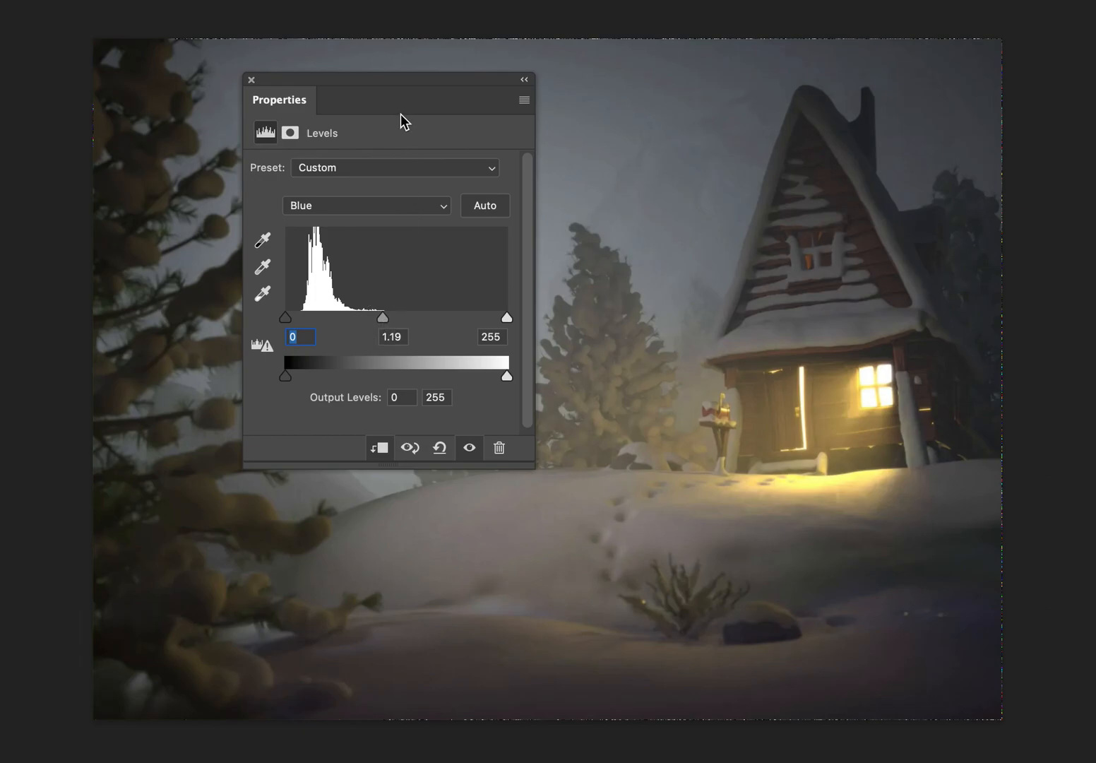
drag(397, 80, 209, 67)
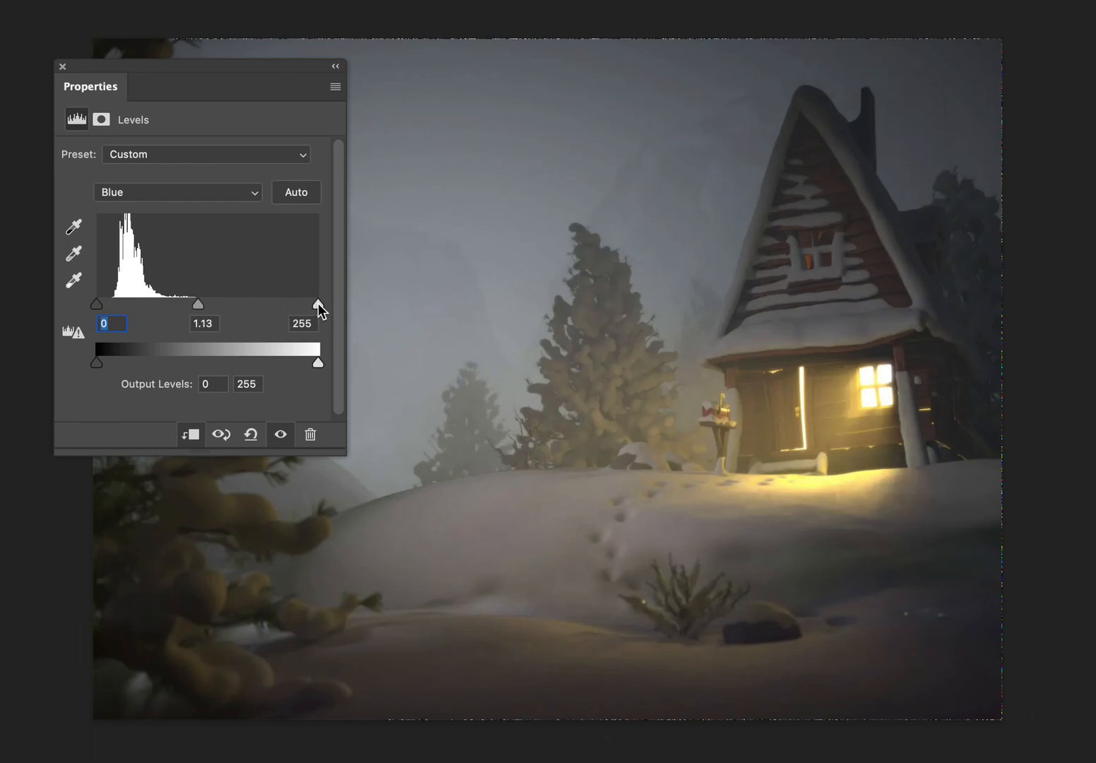
drag(318, 304, 349, 303)
drag(99, 303, 48, 296)
Set the Green channel midtone of the Levels adjustment to 1.04.
click(180, 193)
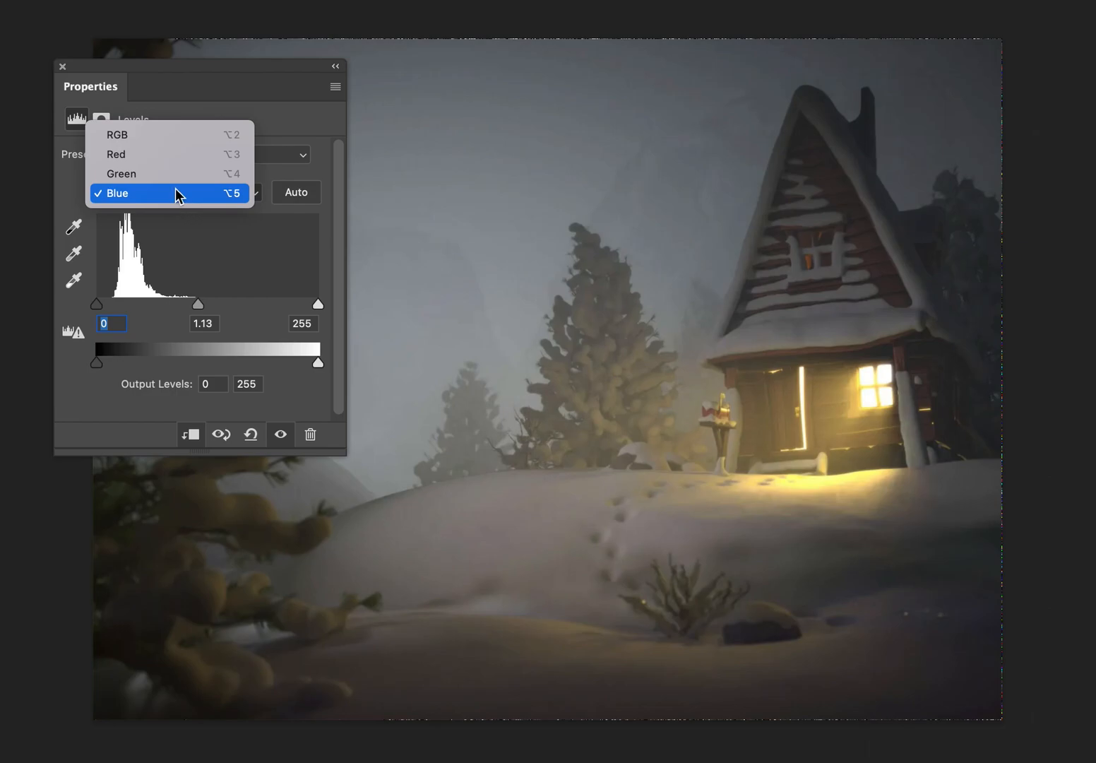
click(185, 176)
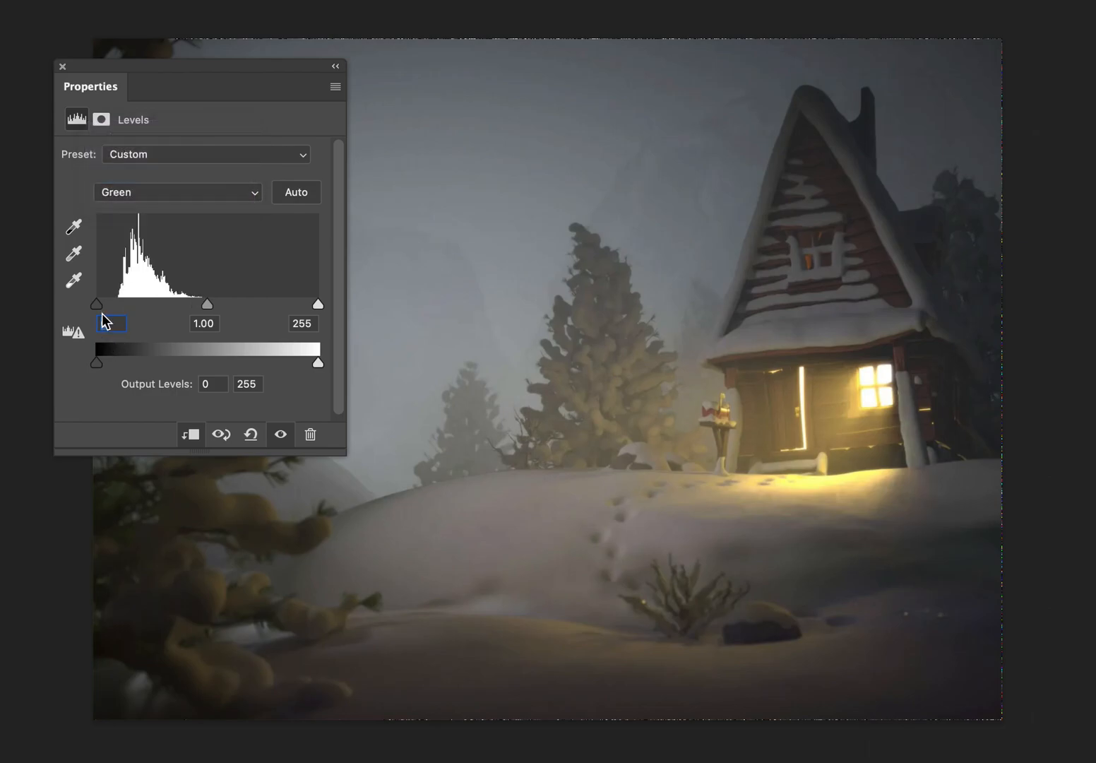
mouse_move(97, 307)
mouse_down()
mouse_move(109, 307)
mouse_move(92, 306)
mouse_up()
drag(201, 305, 212, 306)
Set the Levels adjustment's RGB midtone to 1.13 and raise its output black level to 5.
click(253, 193)
click(233, 178)
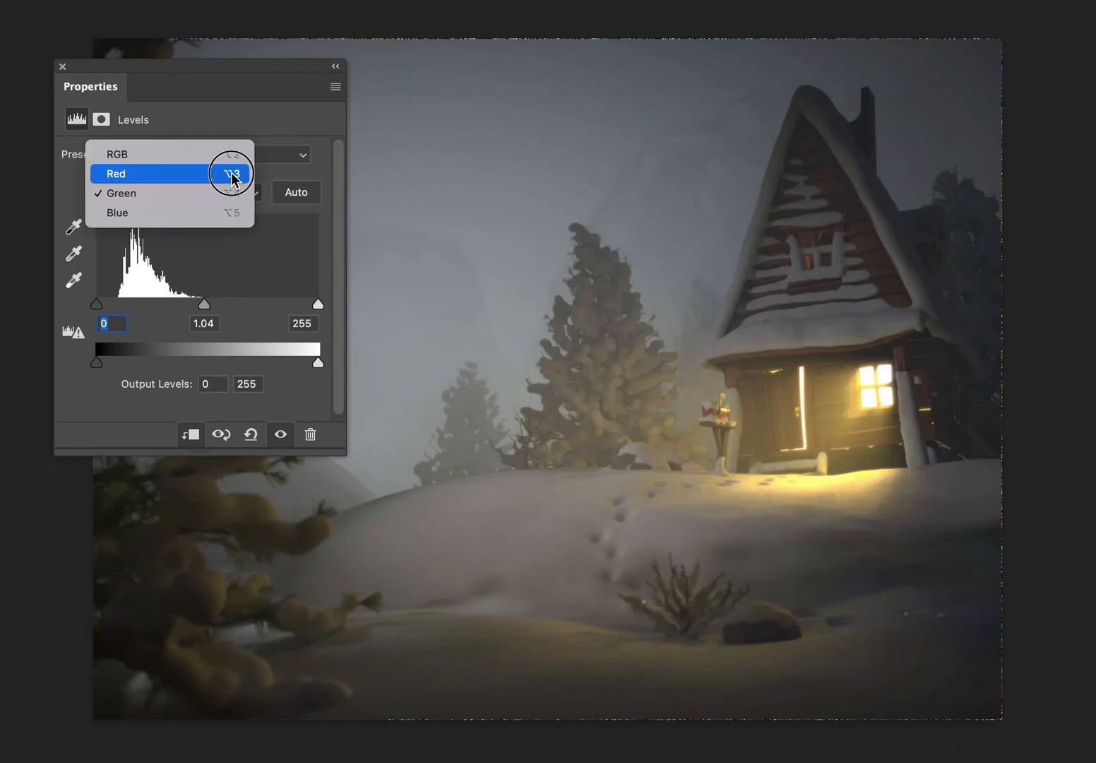
click(222, 155)
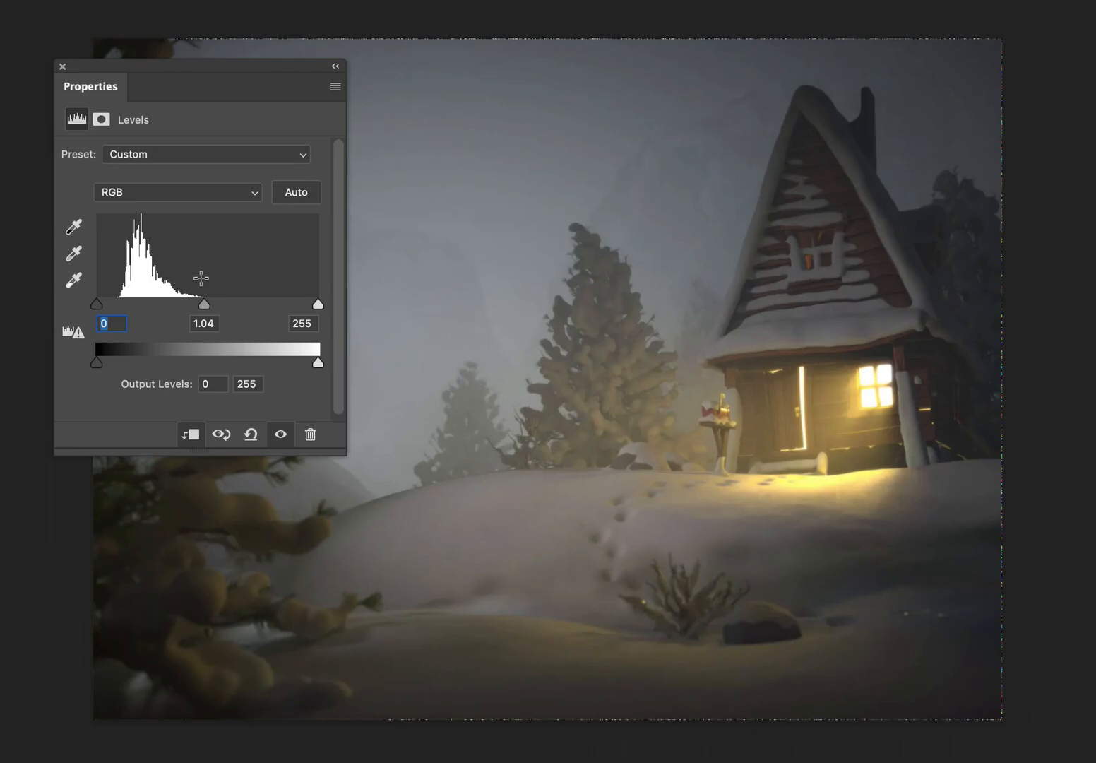
drag(204, 306, 198, 308)
drag(113, 361, 101, 360)
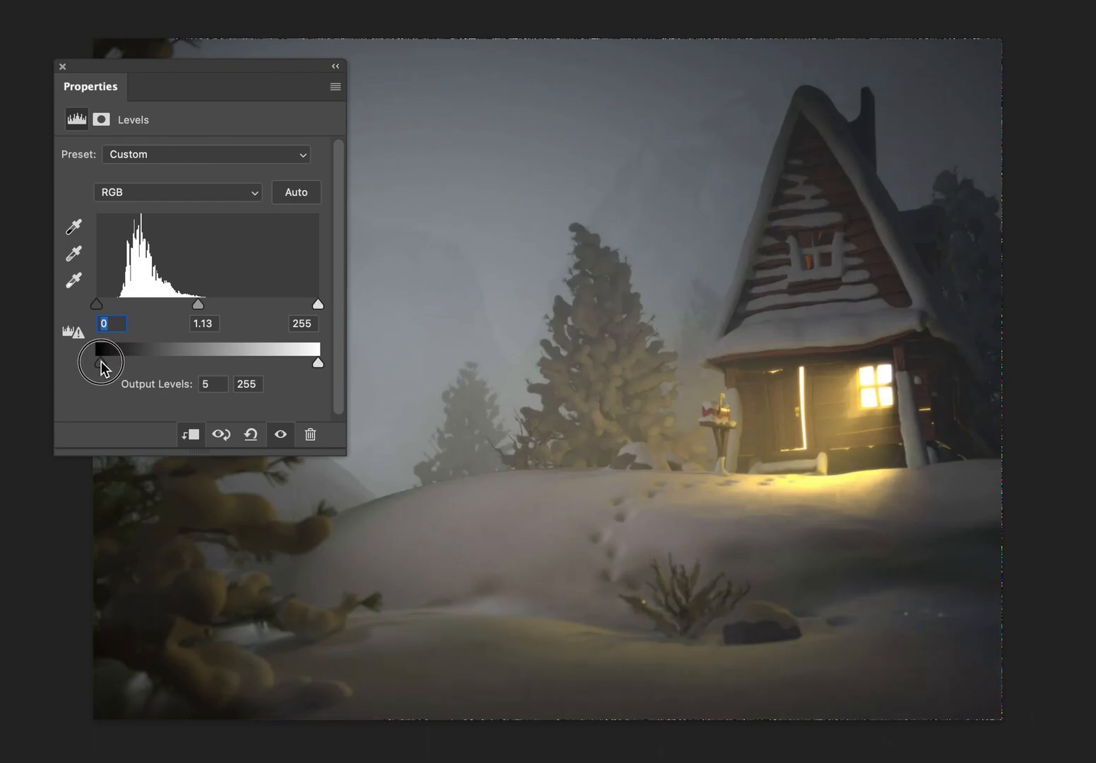
Move the Levels properties clear of the cabin painting.
drag(143, 64, 1095, 94)
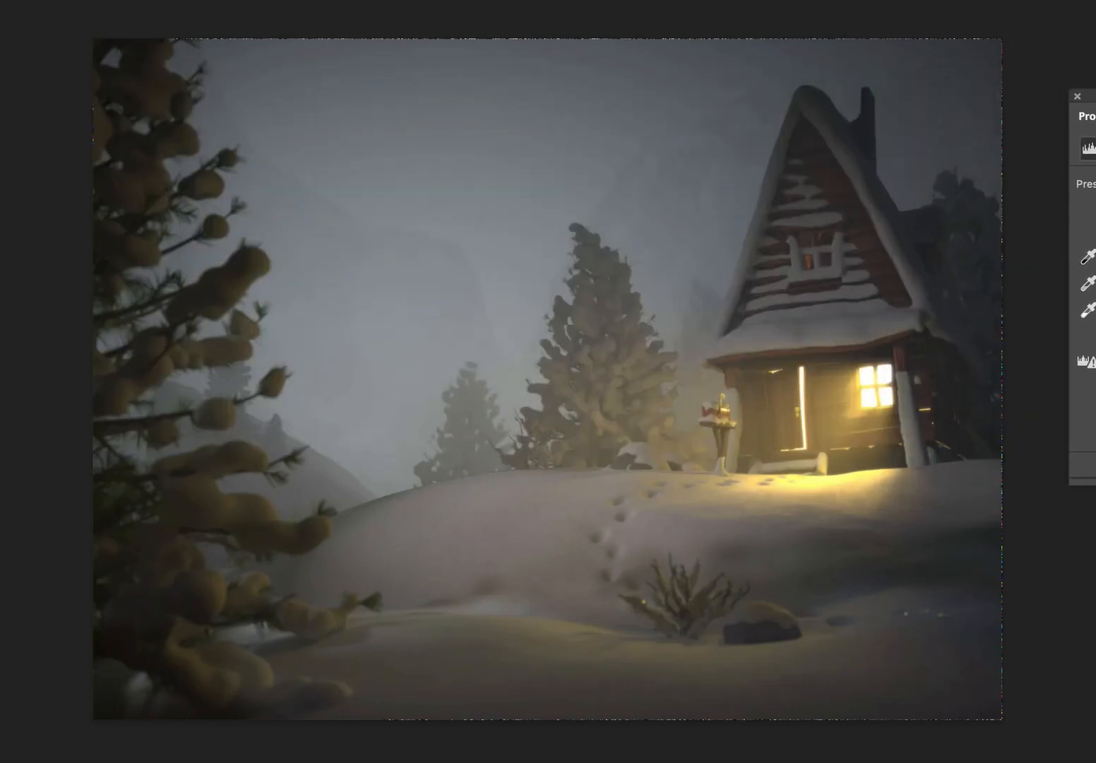
click(1095, 98)
click(1073, 94)
click(1077, 96)
drag(1090, 98, 1095, 99)
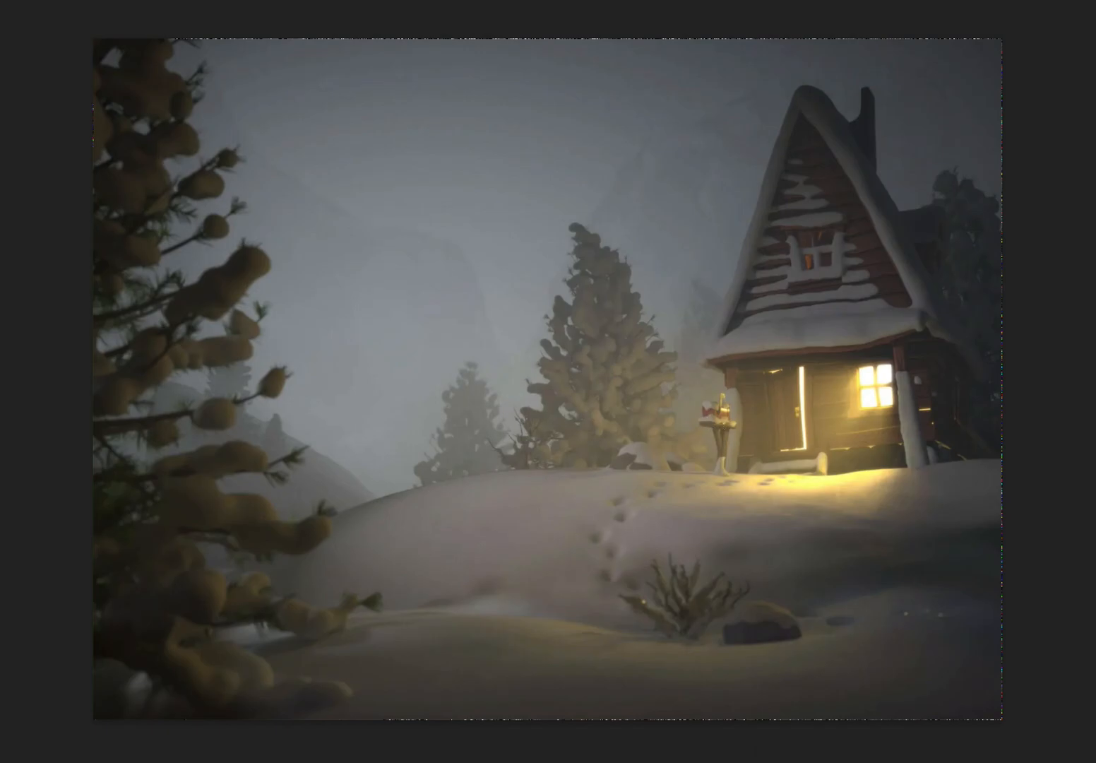
Compare the warm, graded cabin painting with the earlier grey version of the scene.
key(Right)
key(Right)
key(Right)
key(Right)
key(Right)
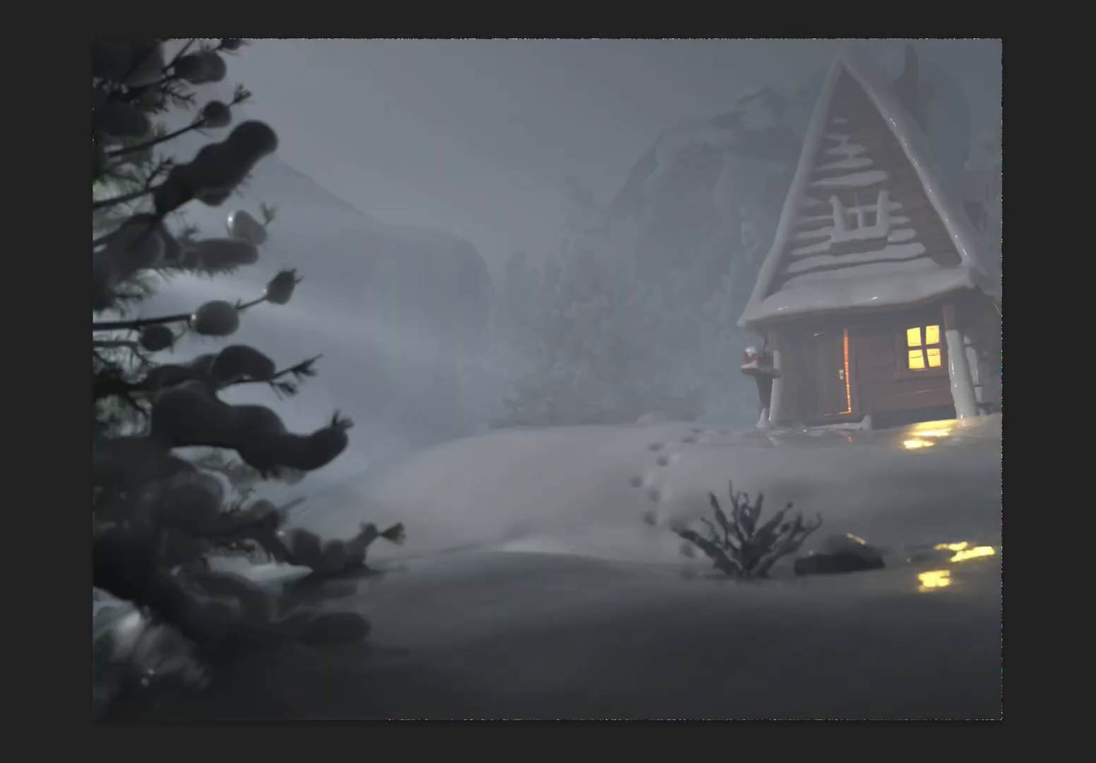
key(Right)
key(Left)
key(Right)
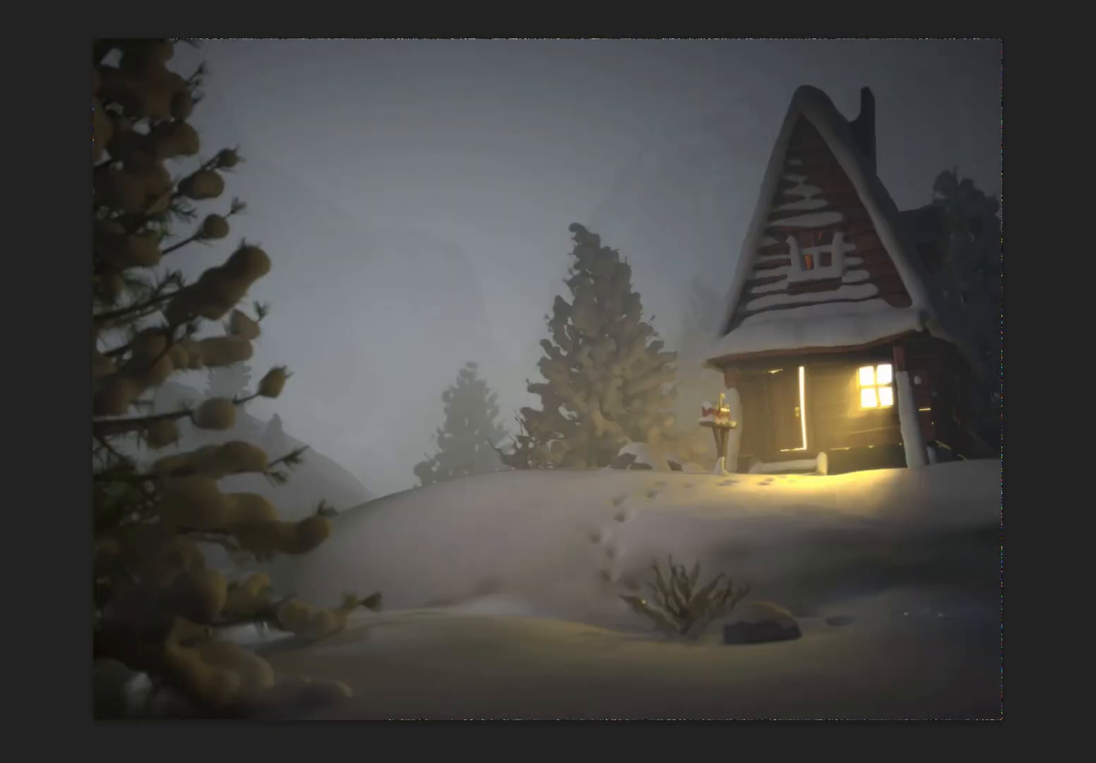
key(ctrl+z)
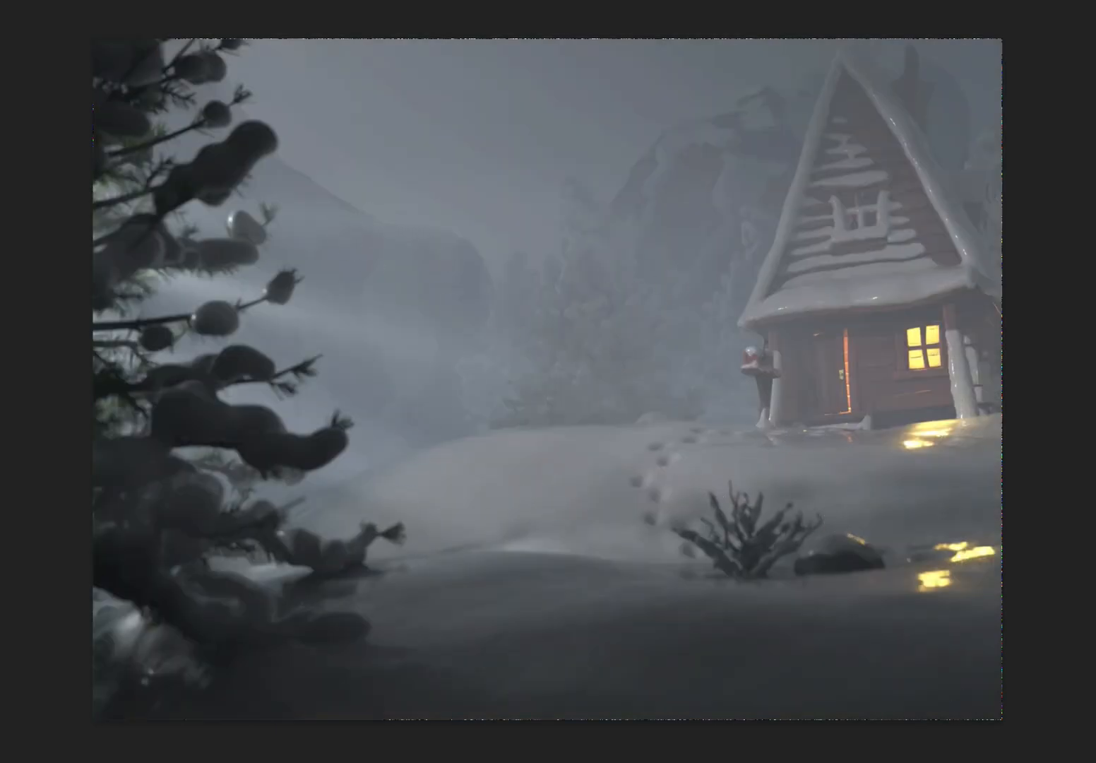
key(ctrl+z)
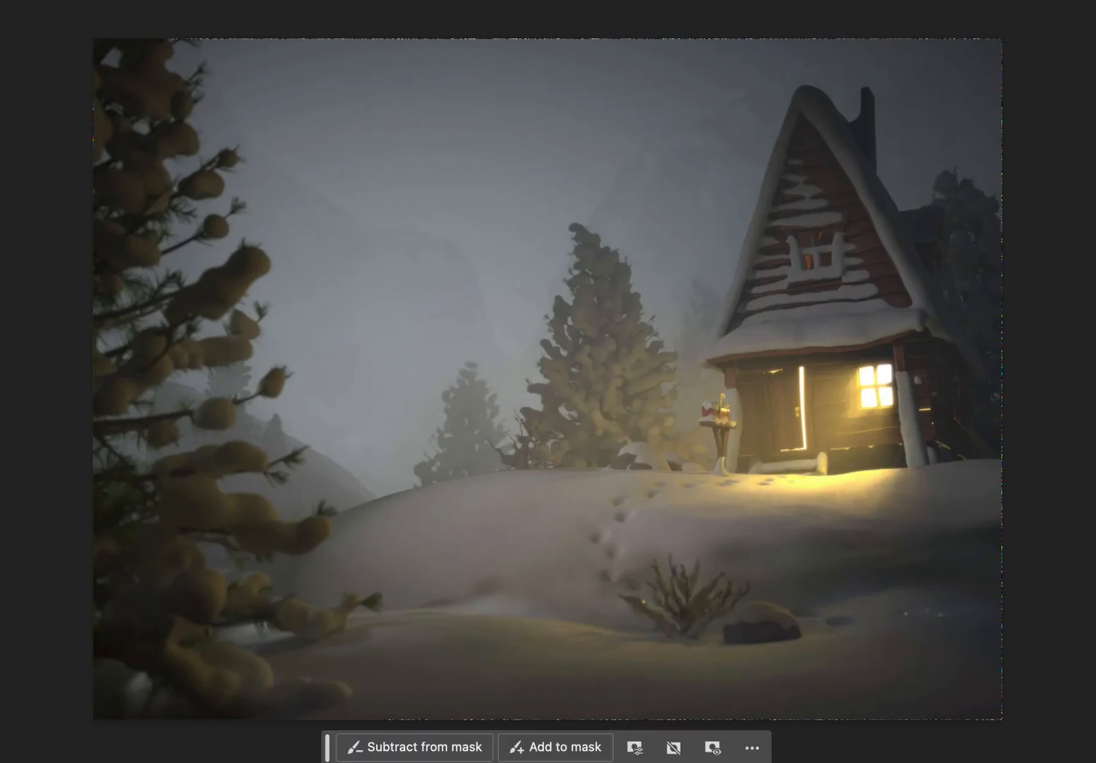
Set the Blue midtone to 1.13 in the default Levels adjustment for the whole scene, and move its properties off the painting.
drag(1095, 225, 979, 425)
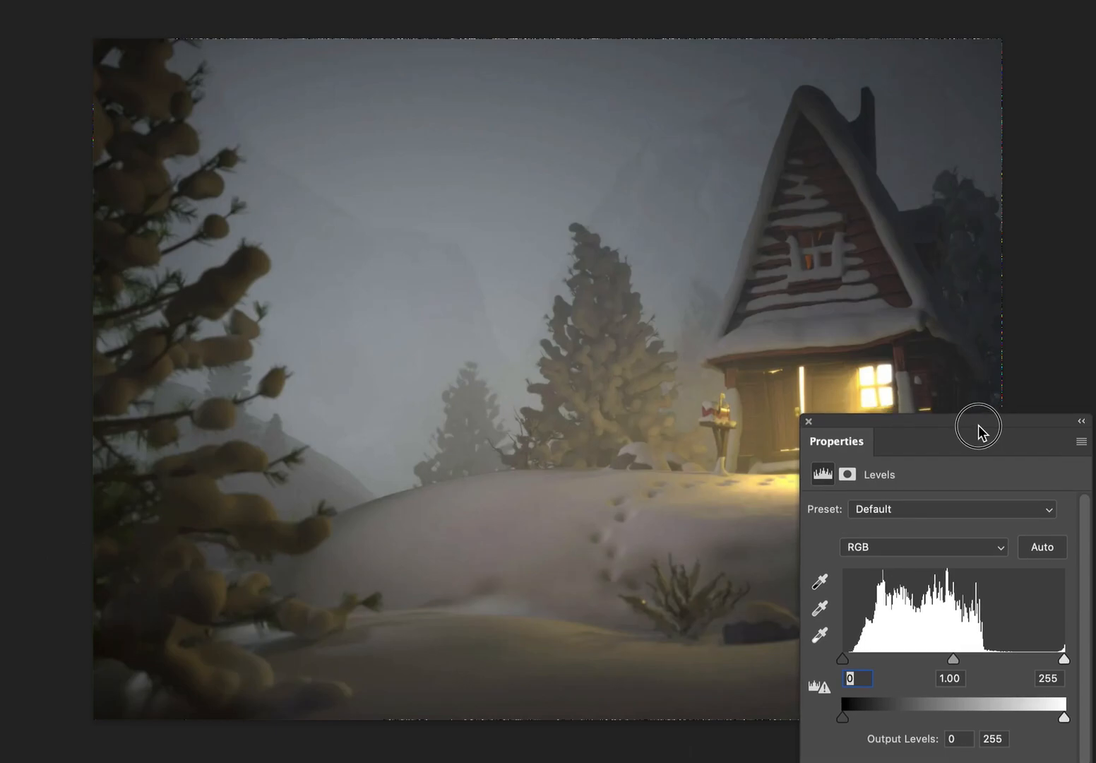
click(957, 547)
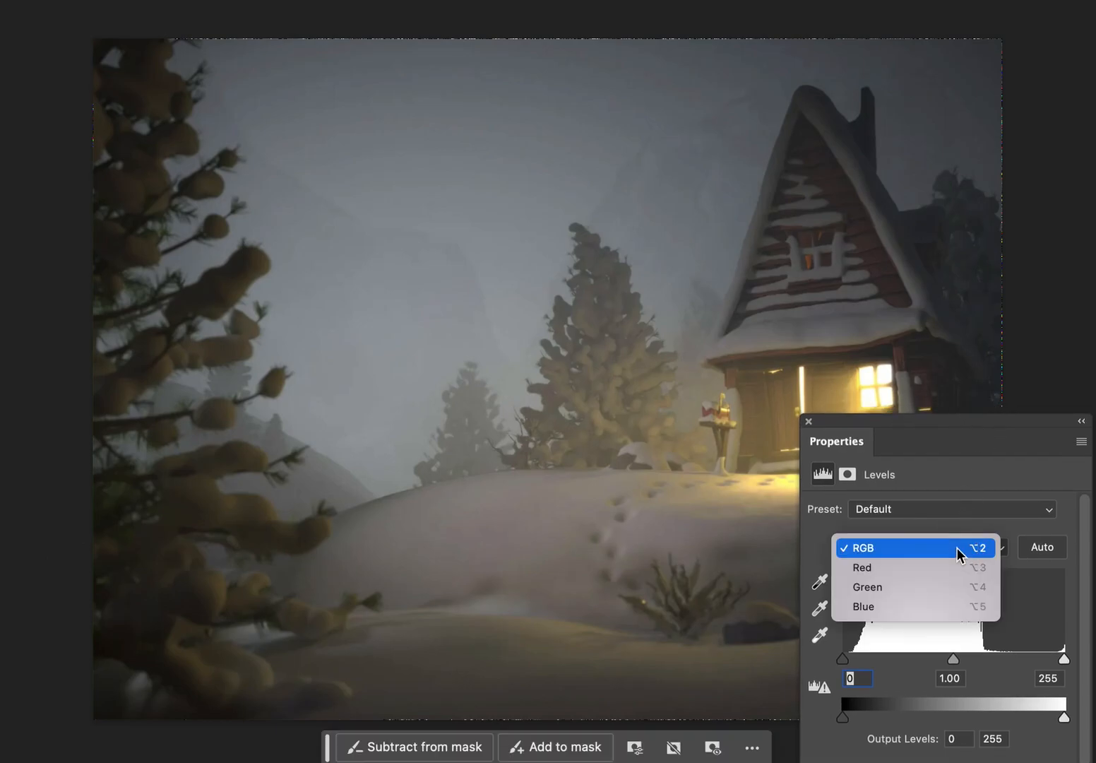
click(949, 607)
drag(952, 658, 944, 659)
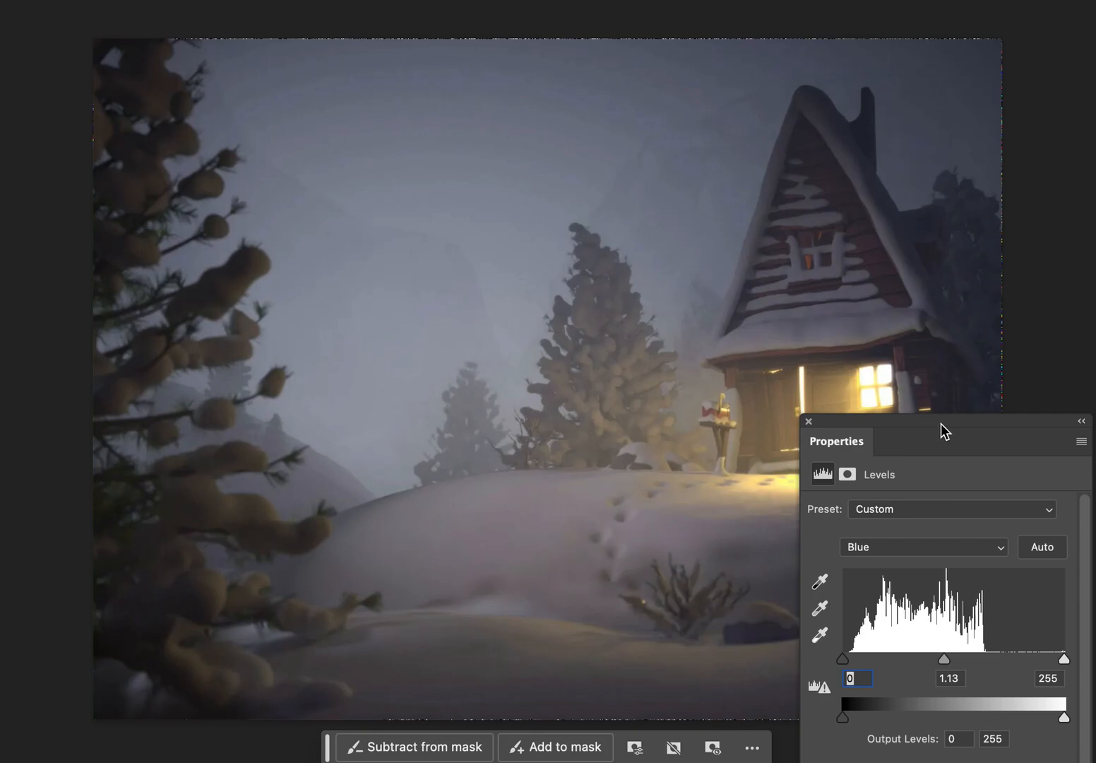
mouse_move(942, 423)
mouse_down()
mouse_move(1095, 332)
mouse_move(1095, 312)
mouse_move(1015, 334)
mouse_move(1095, 399)
mouse_move(1063, 296)
mouse_move(1095, 312)
mouse_up()
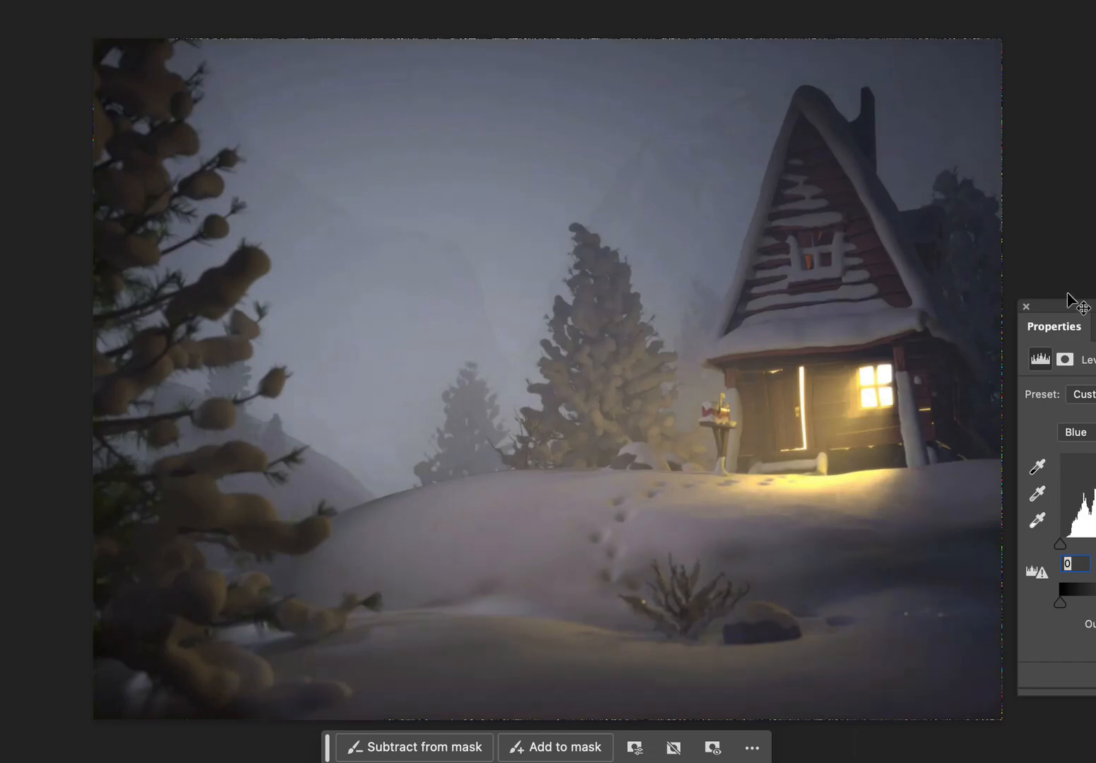
drag(1071, 310, 1095, 285)
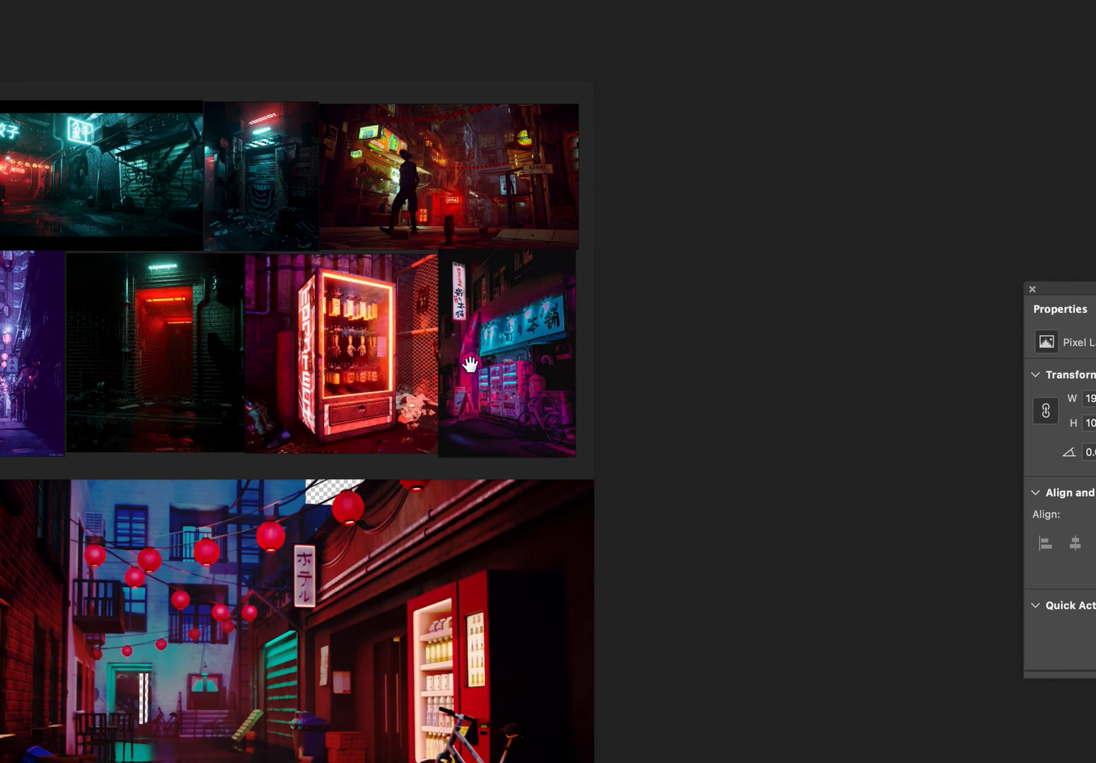
Examine the night alley painting together with the neon reference board above it, with the panels hidden.
drag(464, 362, 748, 260)
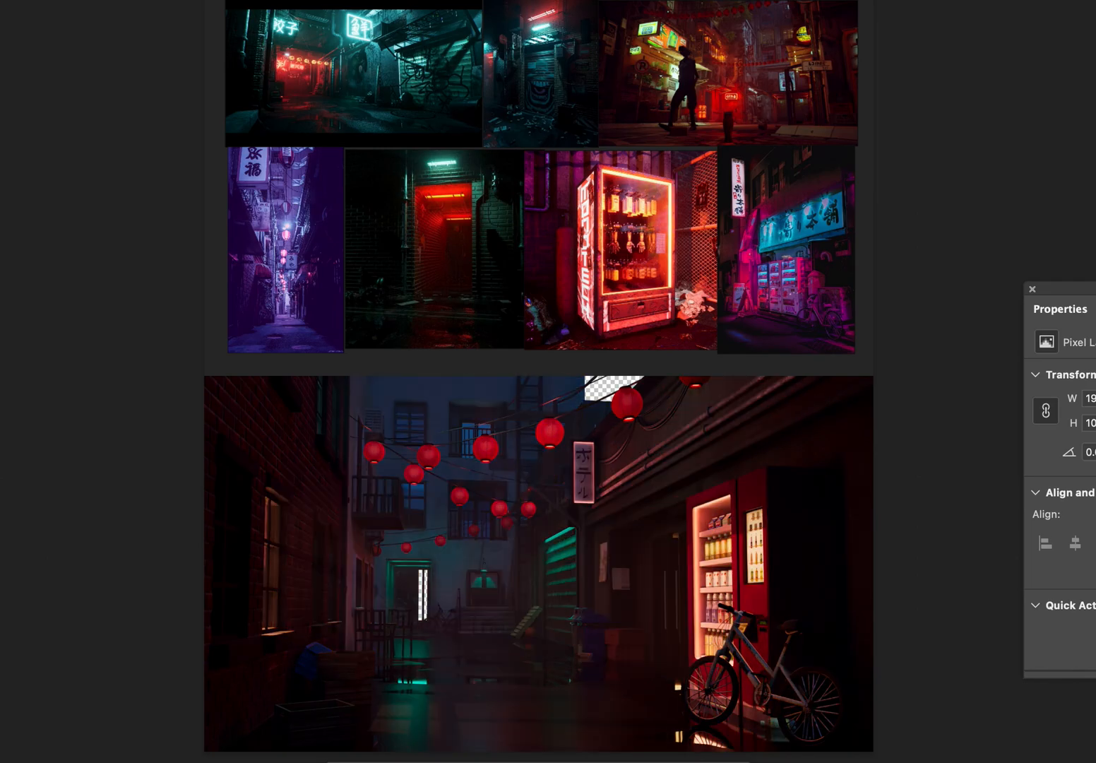
mouse_move(785, 519)
mouse_down()
mouse_move(784, 537)
mouse_move(787, 455)
mouse_move(803, 525)
mouse_up()
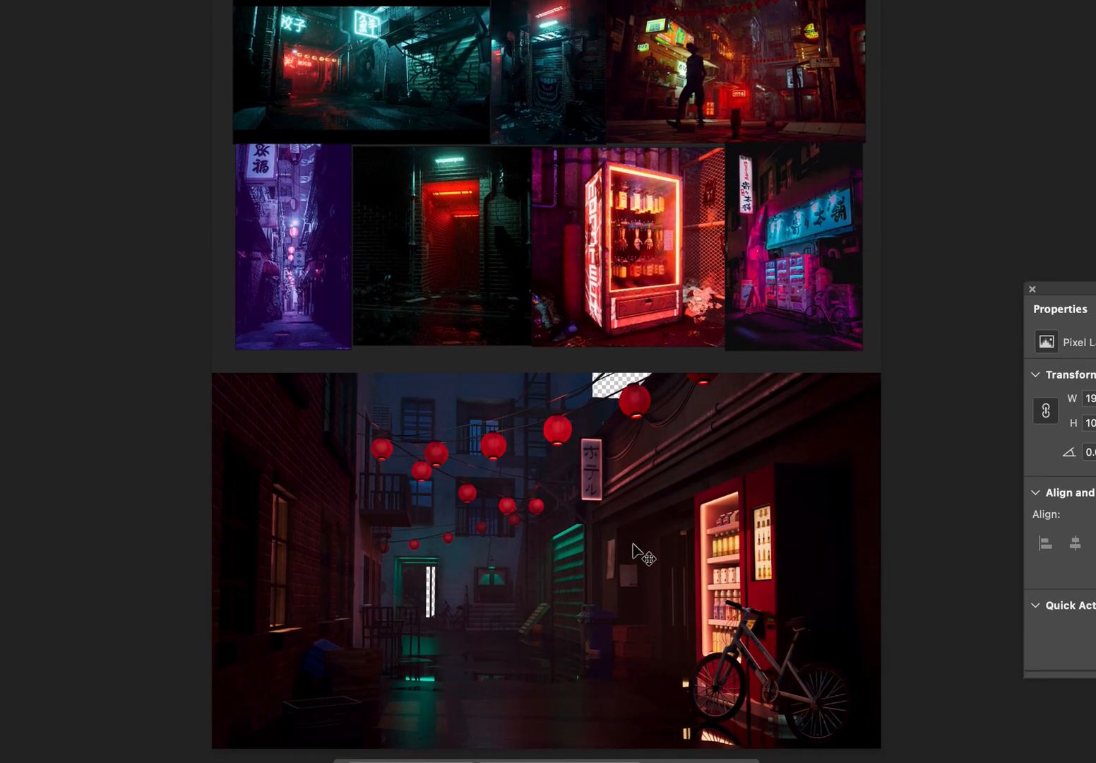
scroll(632, 553, up, 4)
drag(631, 543, 643, 423)
scroll(643, 432, down, 2)
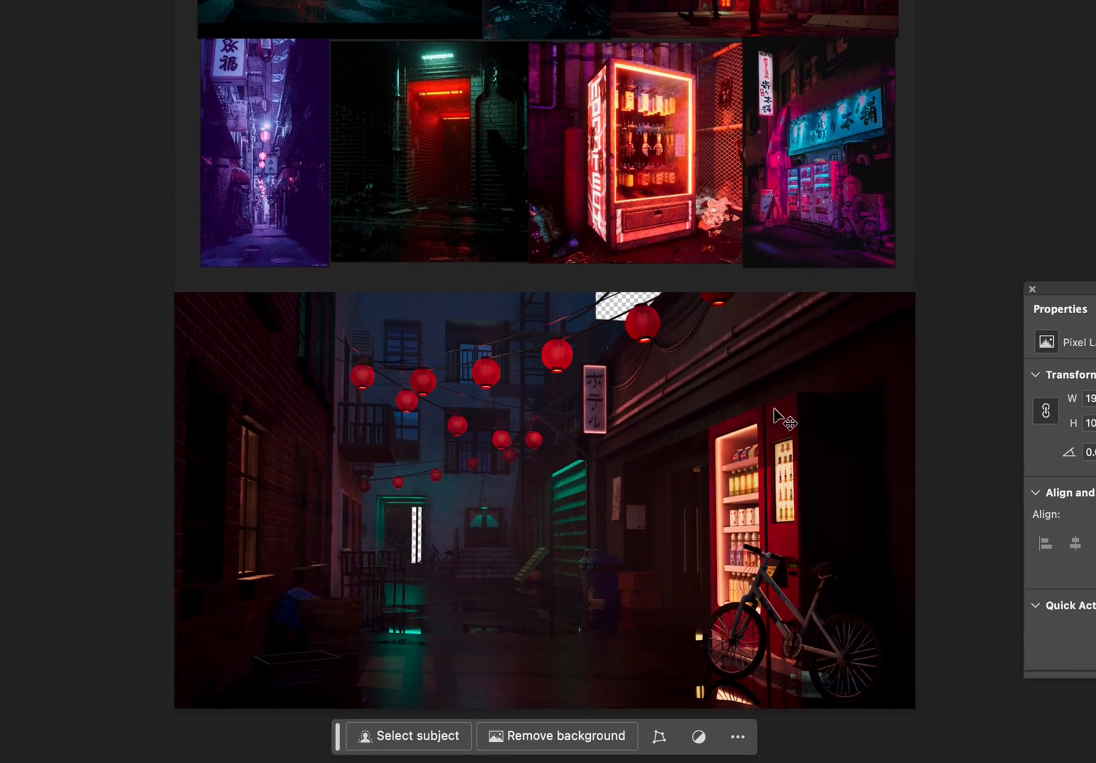
key(Tab)
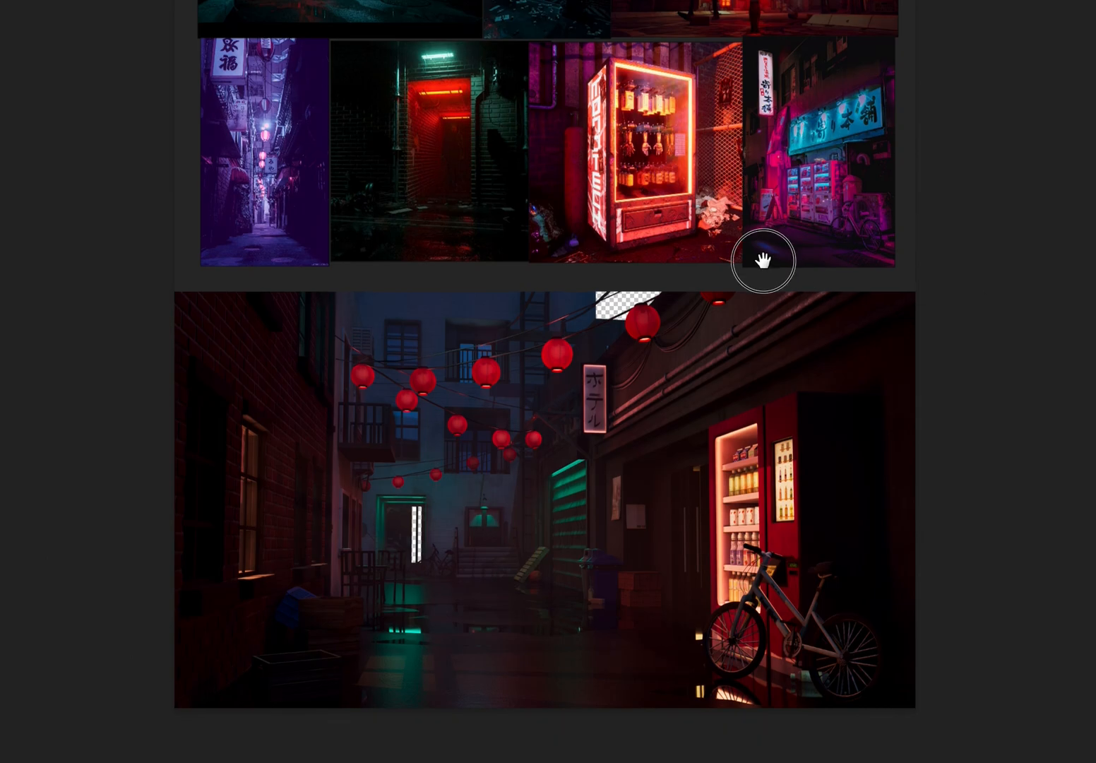
drag(760, 259, 760, 454)
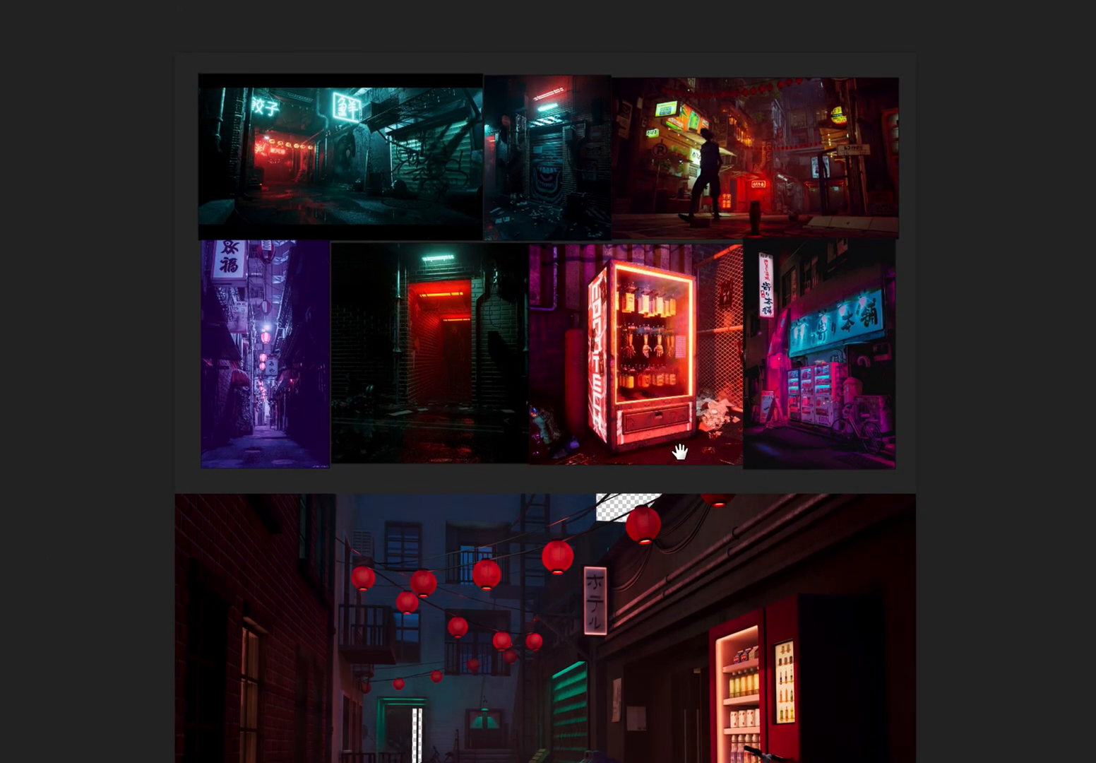
drag(681, 451, 660, 362)
key(ctrl+minus)
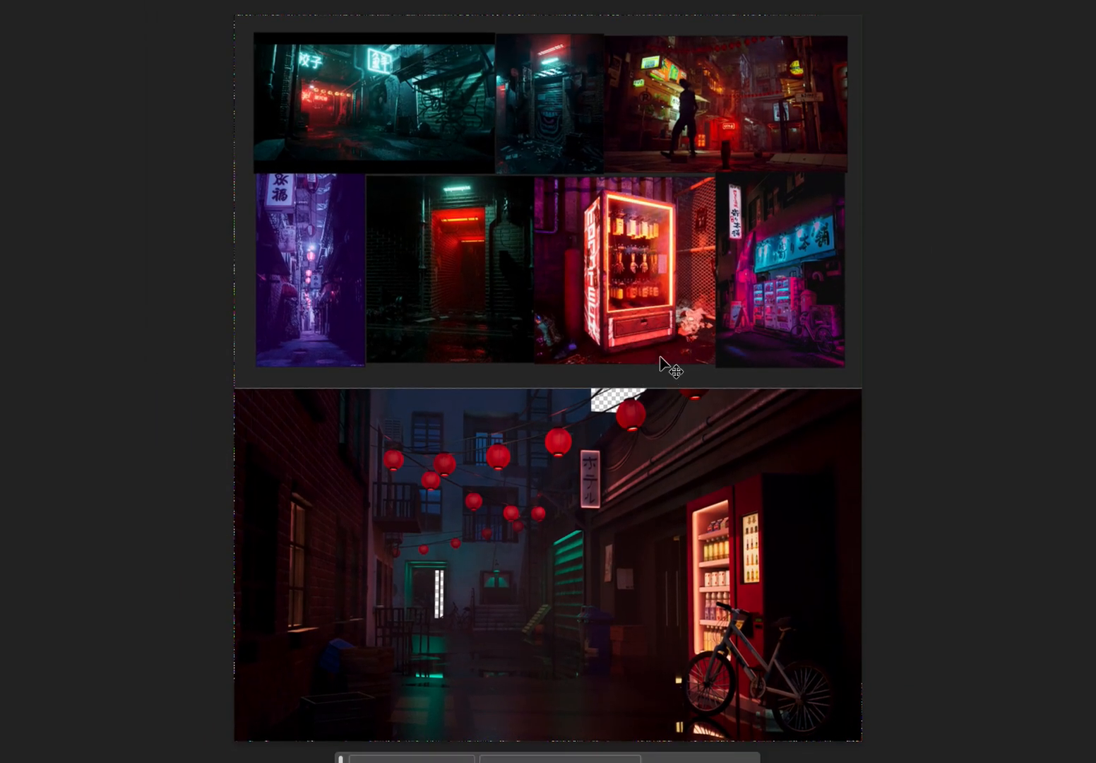
Compare the glowing vending machine and red doorway references with the alley painting's lighting up close.
scroll(660, 363, up, 3)
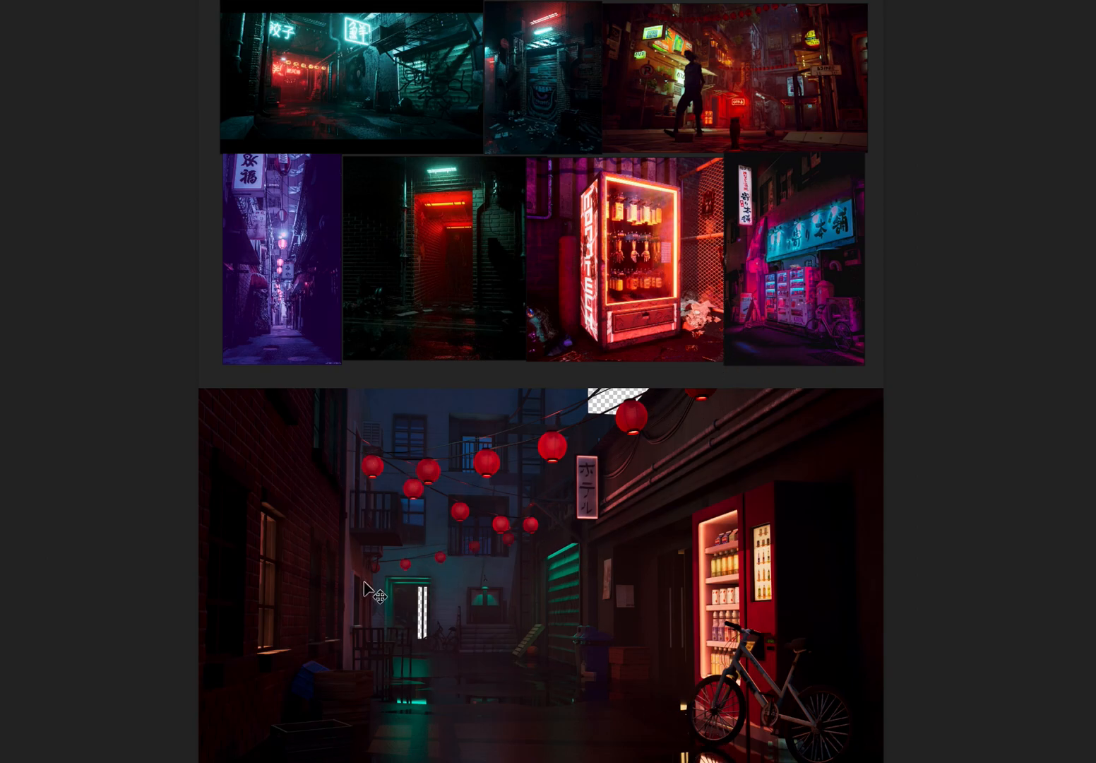
mouse_move(550, 220)
mouse_down()
mouse_move(550, 270)
mouse_move(543, 224)
mouse_up()
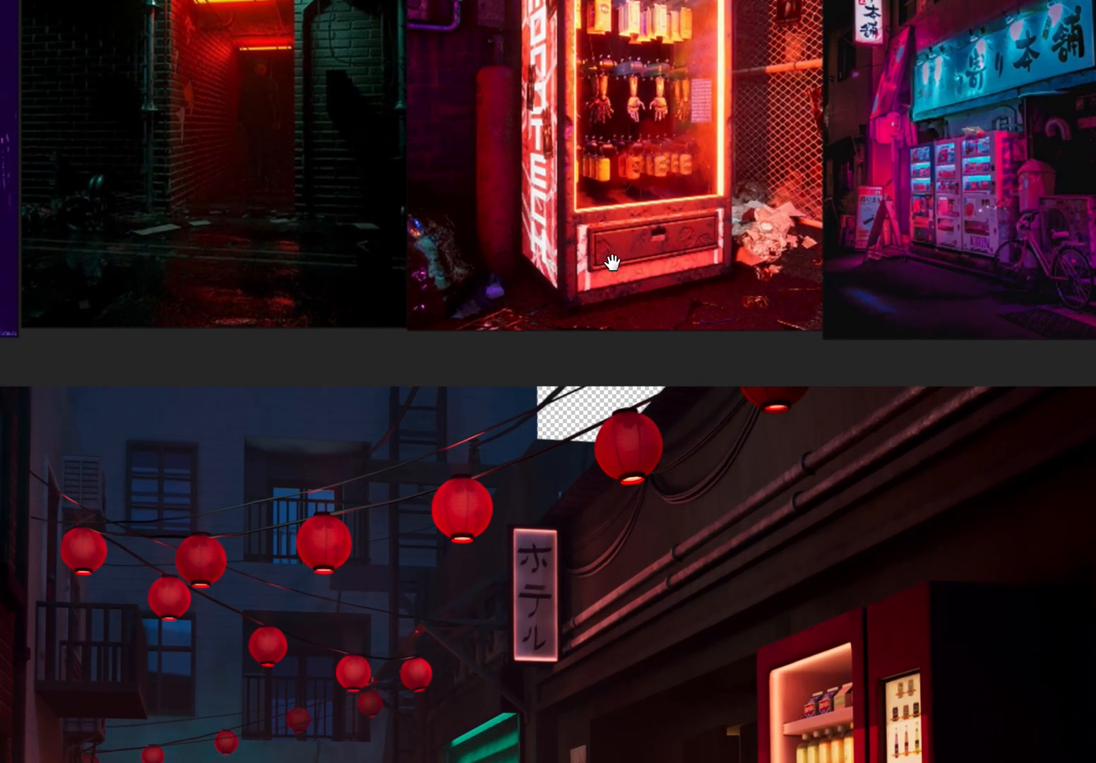
drag(611, 262, 628, 522)
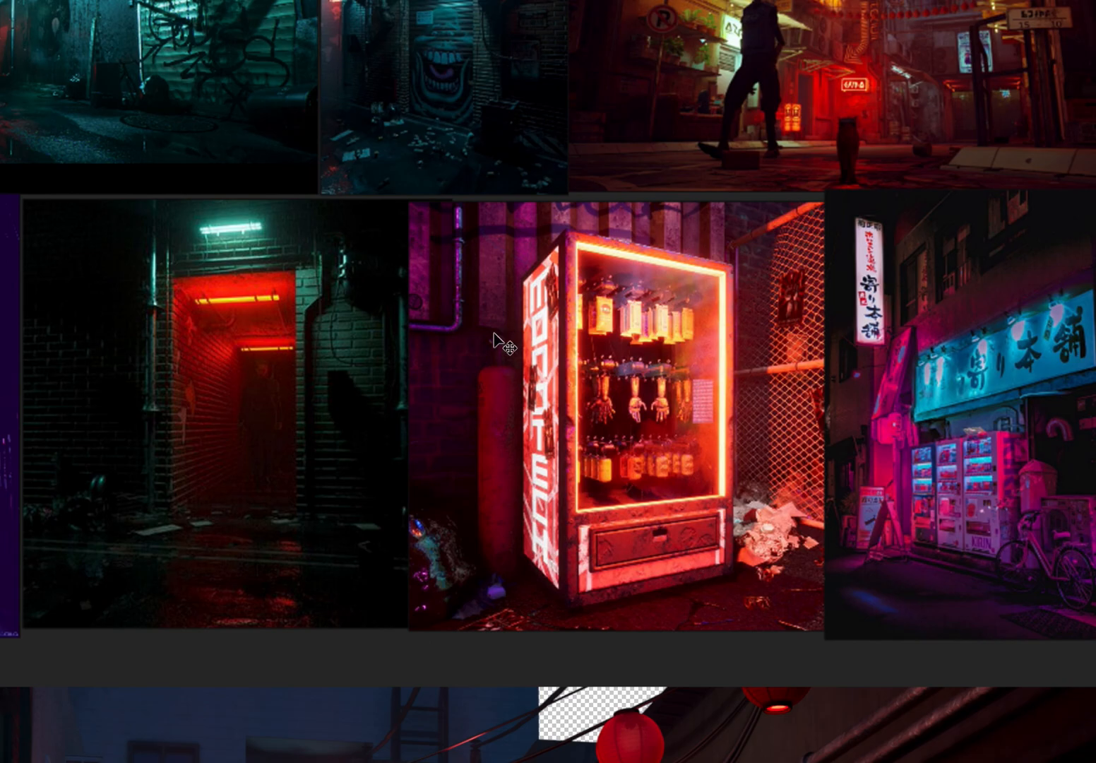
drag(702, 567, 702, 9)
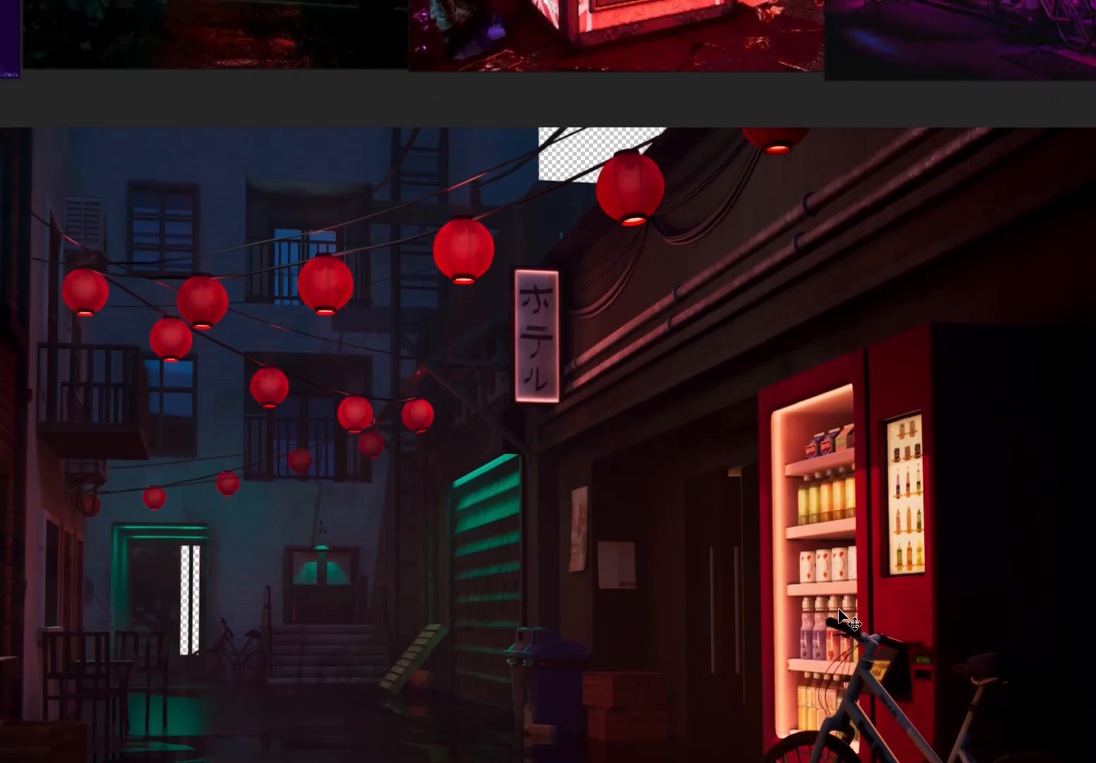
drag(731, 466, 730, 761)
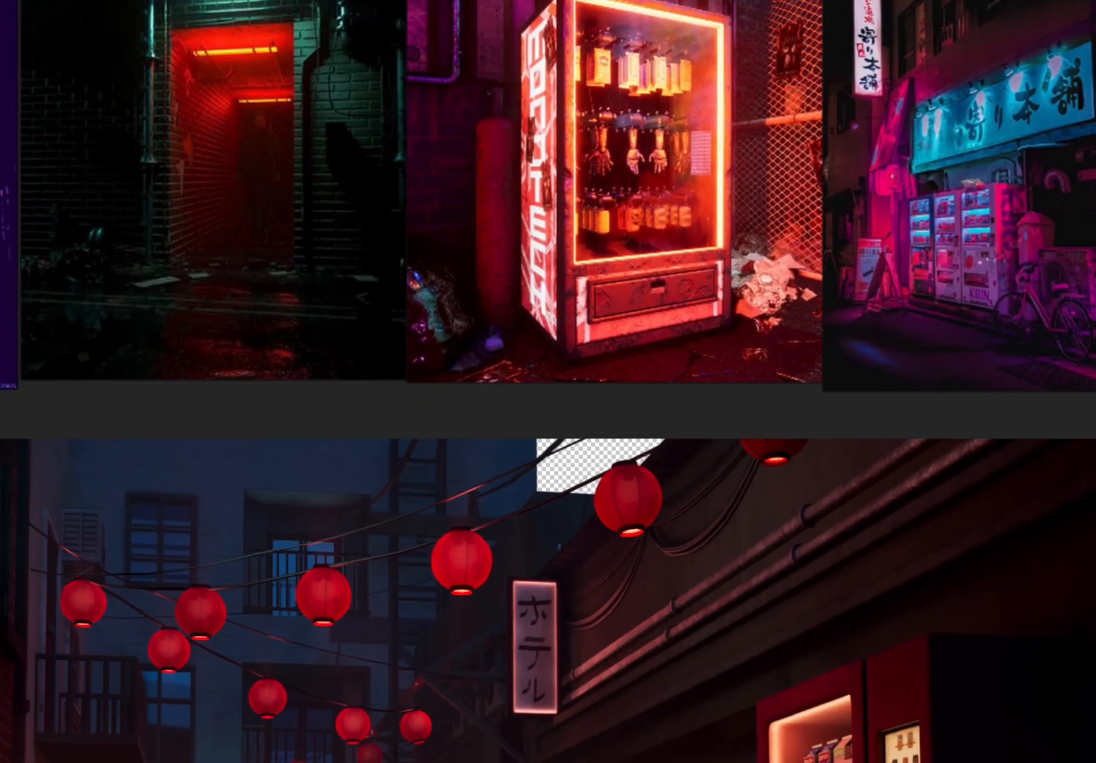
drag(666, 363, 665, 486)
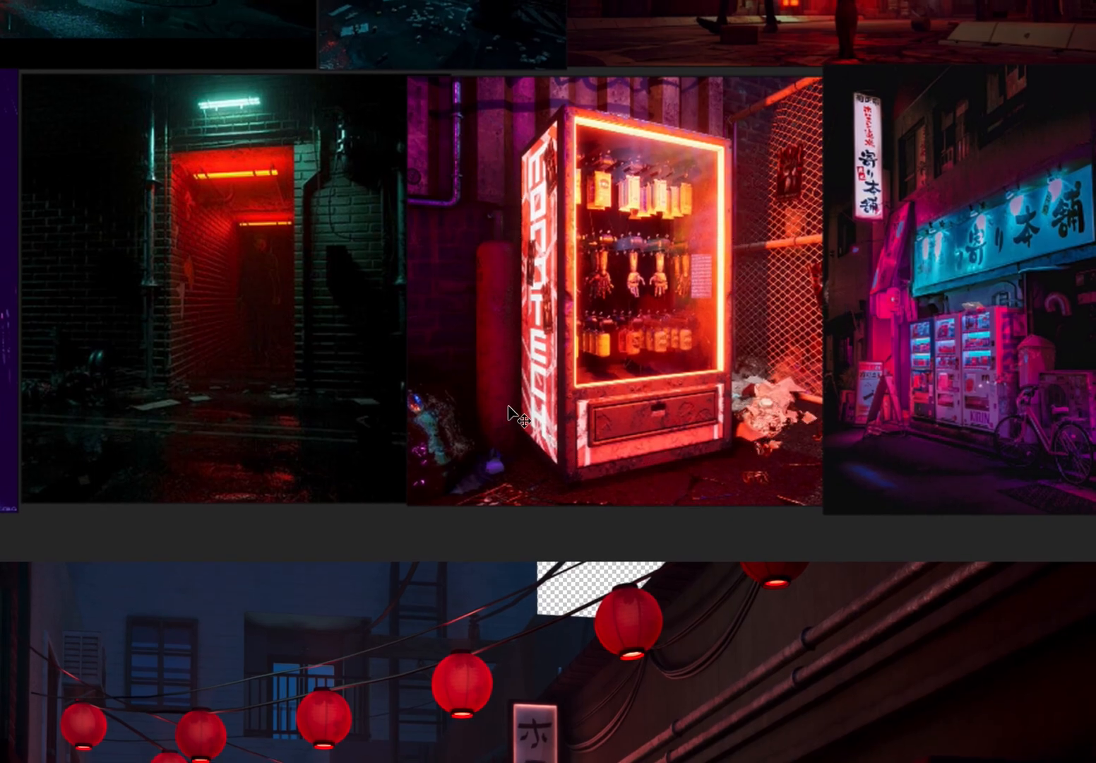
Examine the full neon reference board, from the figure in the red street to the purple alley, together with the alley painting beneath it.
scroll(650, 365, down, 2)
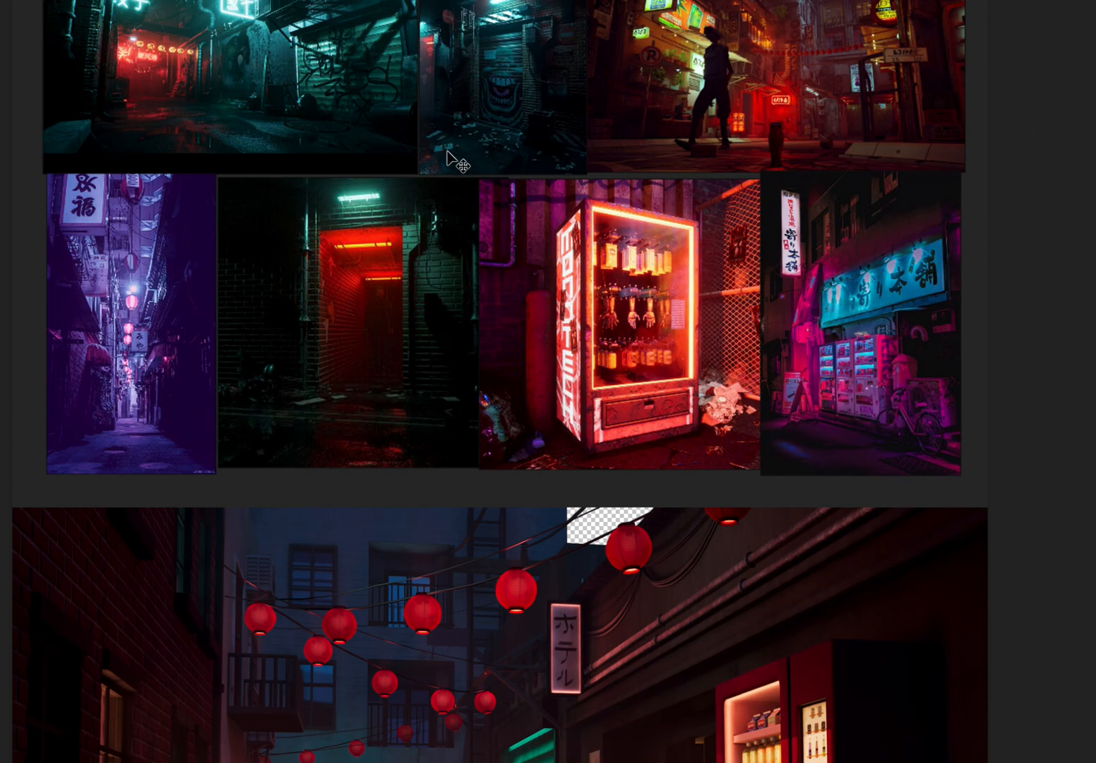
drag(405, 219, 500, 317)
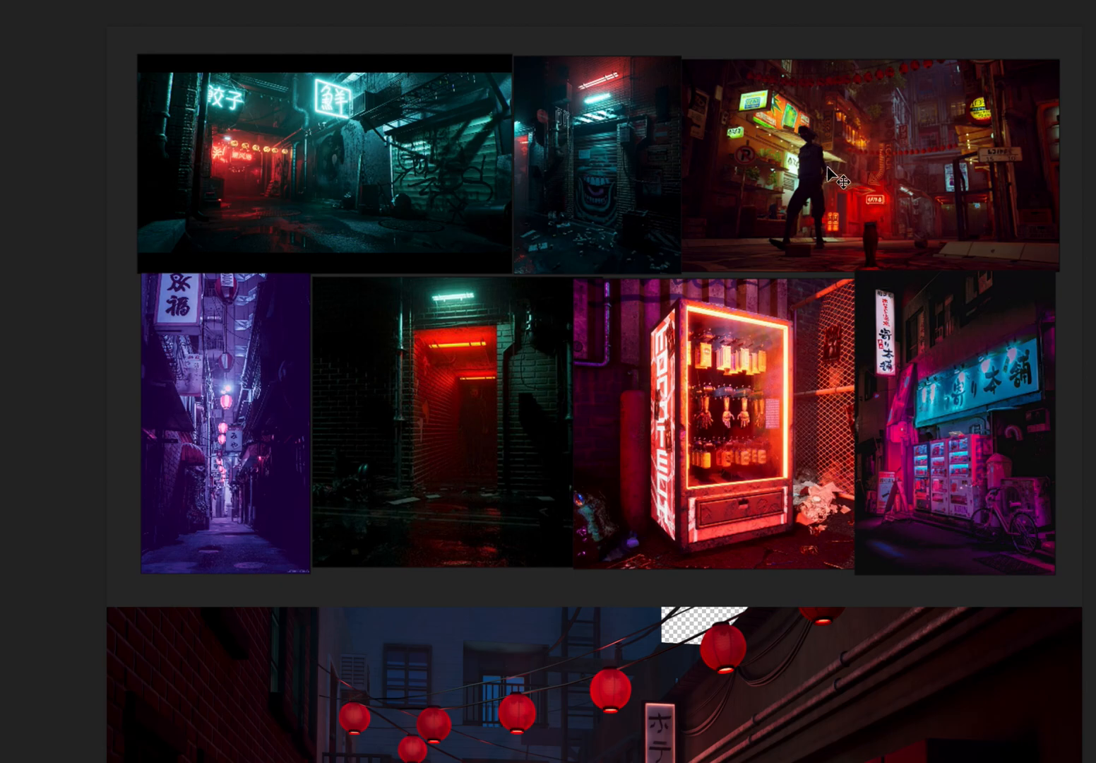
drag(758, 521, 705, 303)
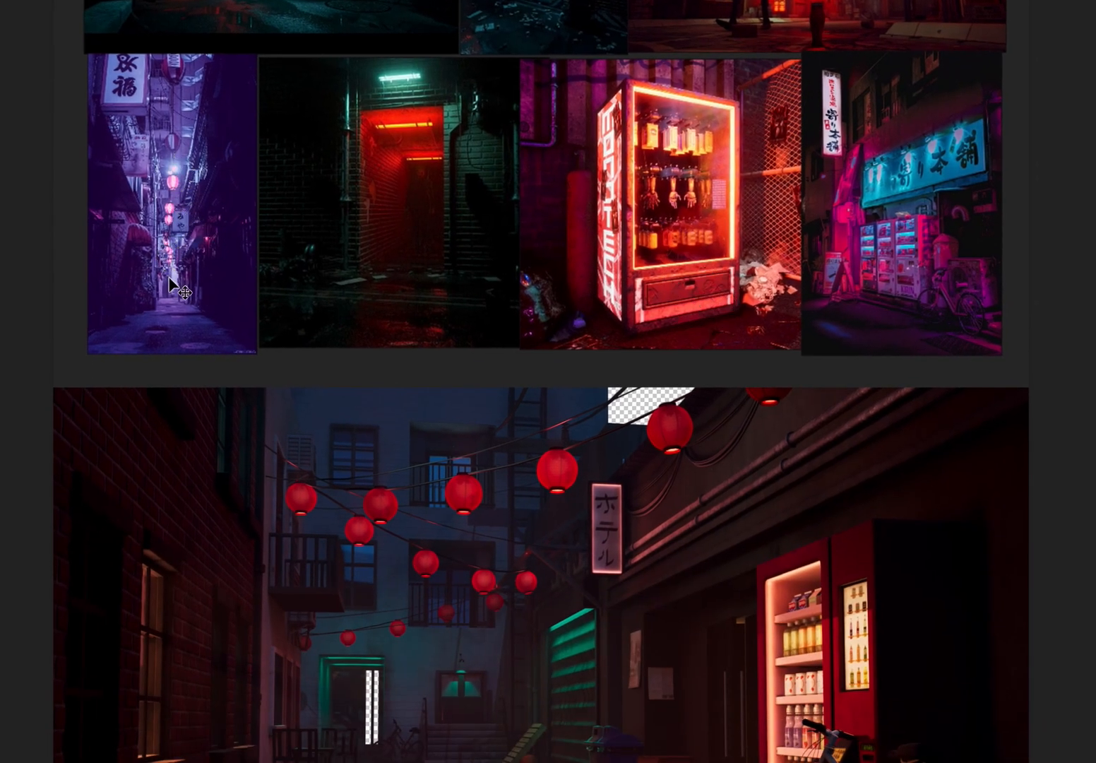
drag(385, 487, 411, 294)
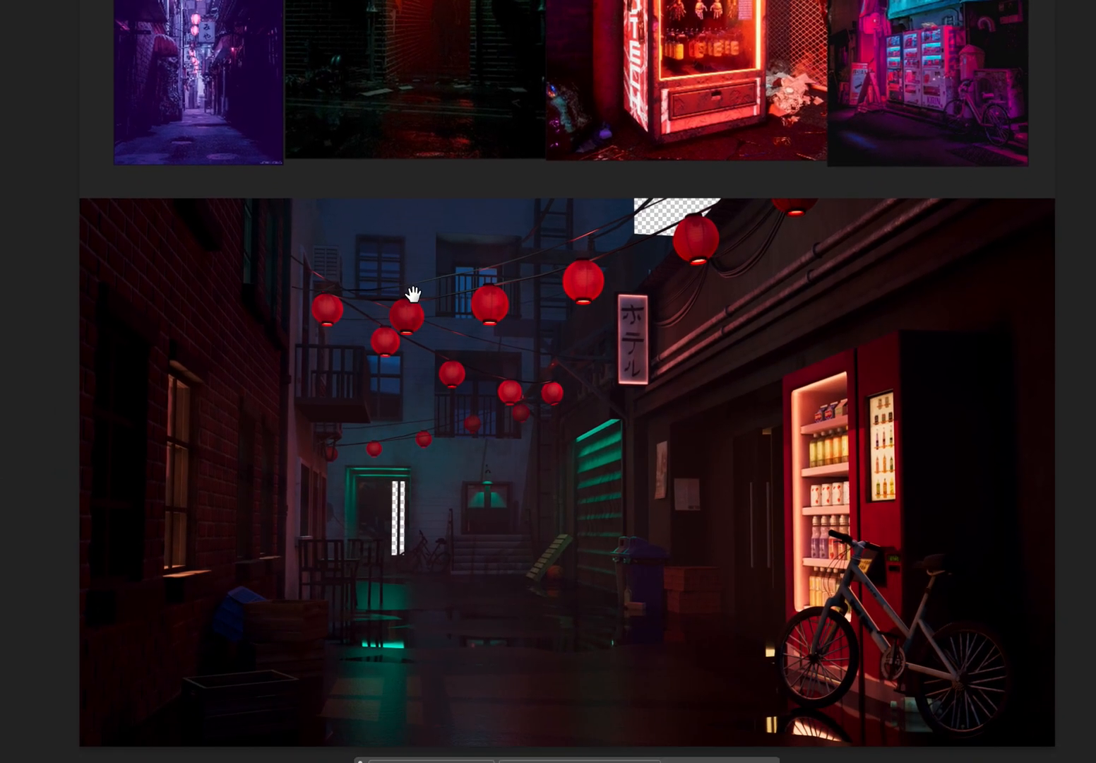
scroll(413, 295, down, 1)
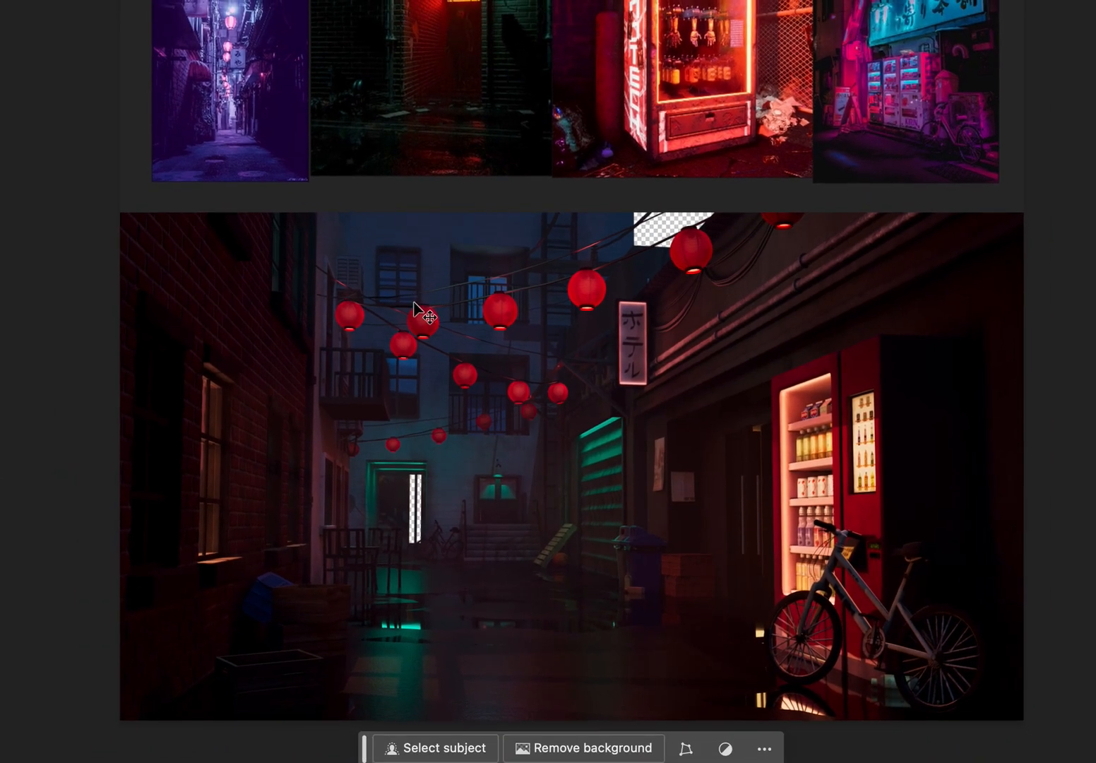
scroll(420, 347, down, 2)
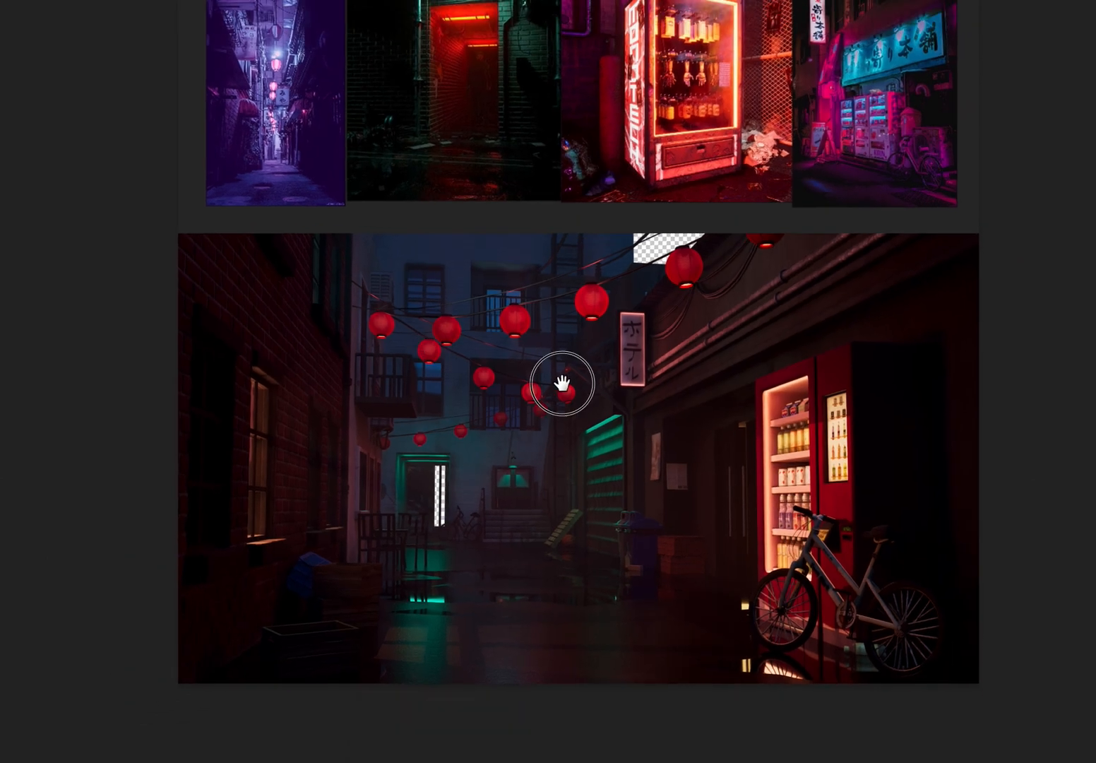
drag(560, 384, 550, 436)
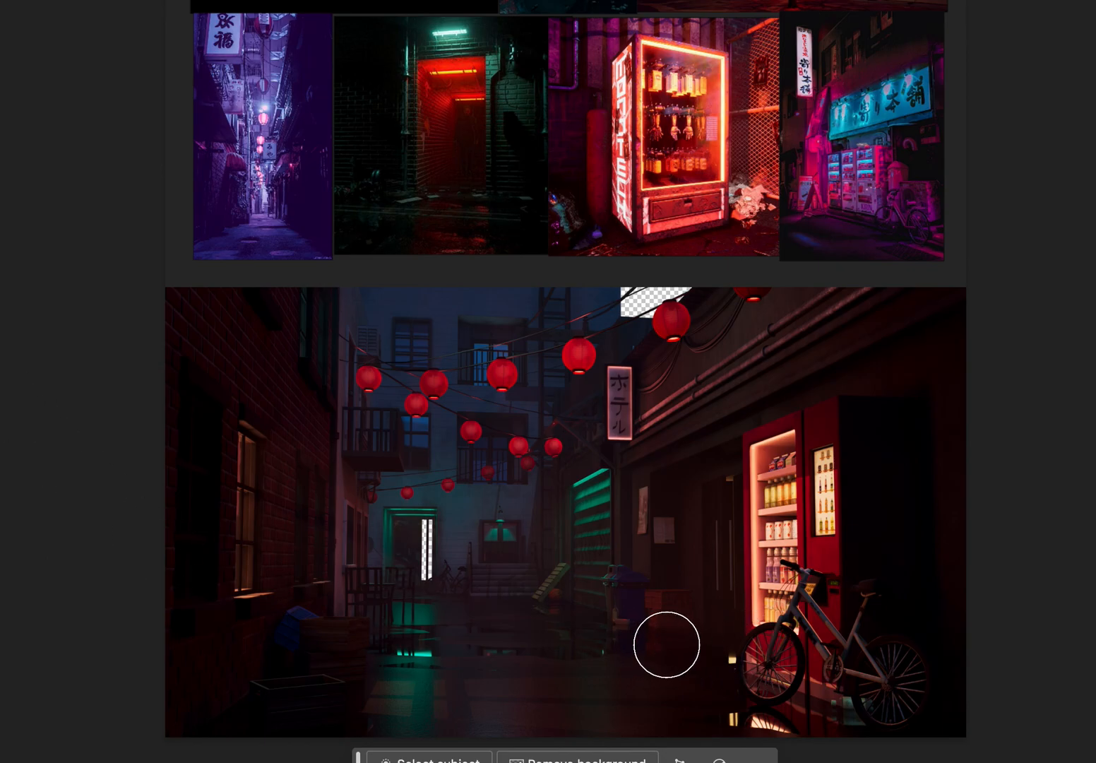
Outline the vending machine's lit front with a smaller bright green brush, and mark where its light spreads onto the ground and wall.
key(bracketleft)
key(bracketleft)
key(bracketleft)
key(bracketleft)
key(bracketleft)
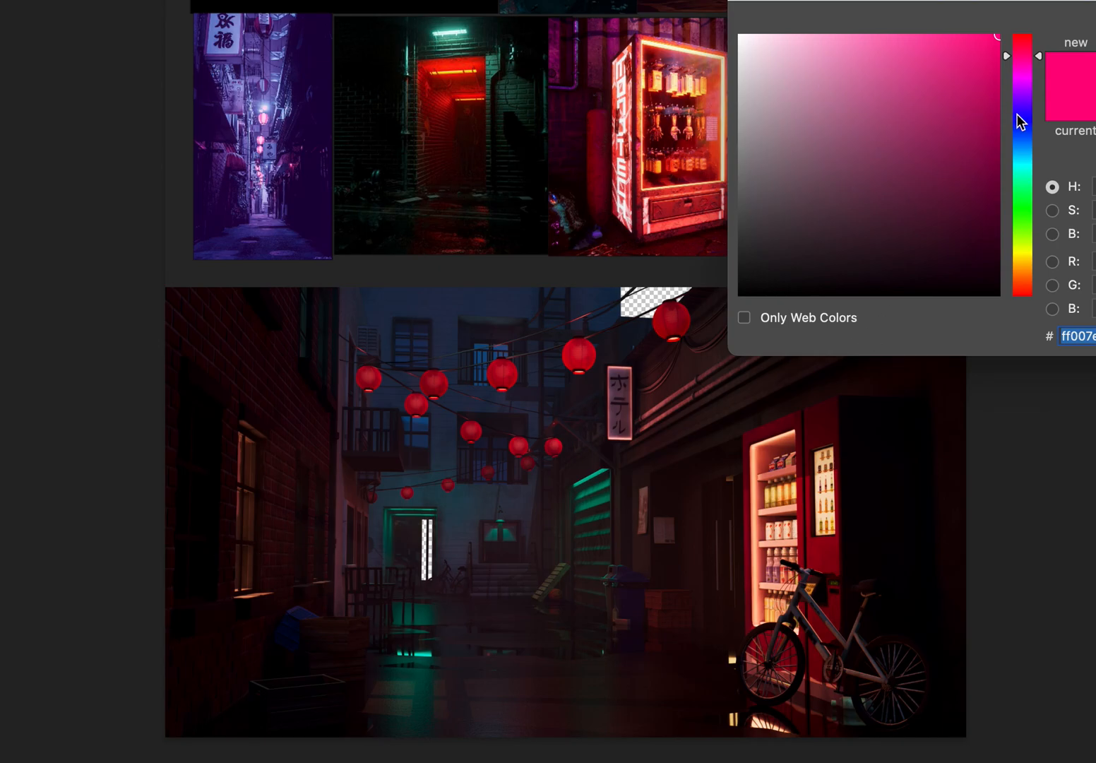
click(1023, 204)
click(1095, 33)
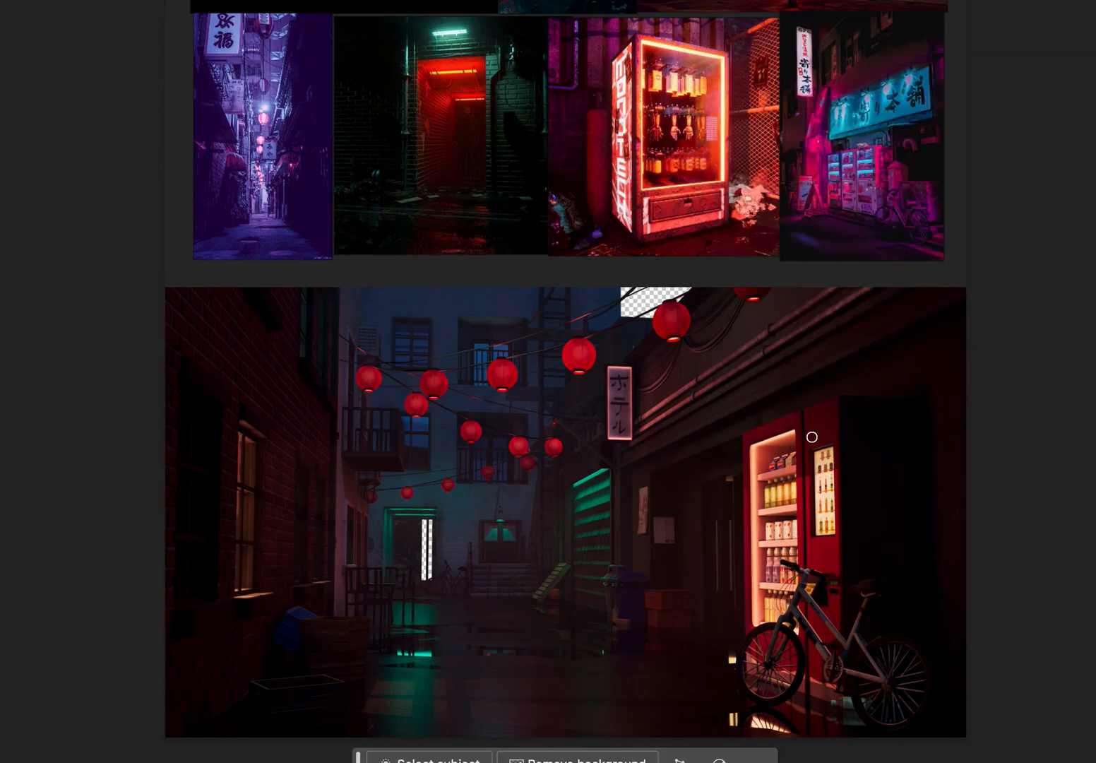
mouse_move(799, 404)
mouse_down()
mouse_move(760, 607)
mouse_move(828, 655)
mouse_up()
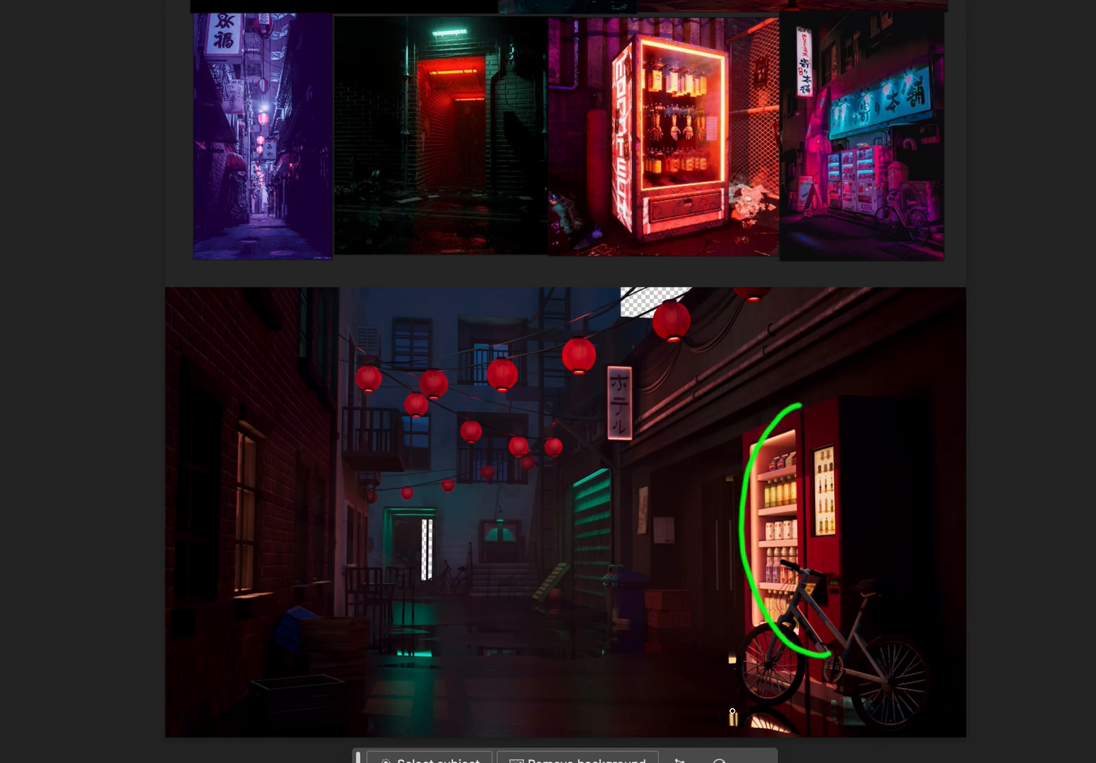
drag(739, 682, 580, 683)
mouse_move(710, 698)
mouse_down()
mouse_move(698, 701)
mouse_move(797, 715)
mouse_up()
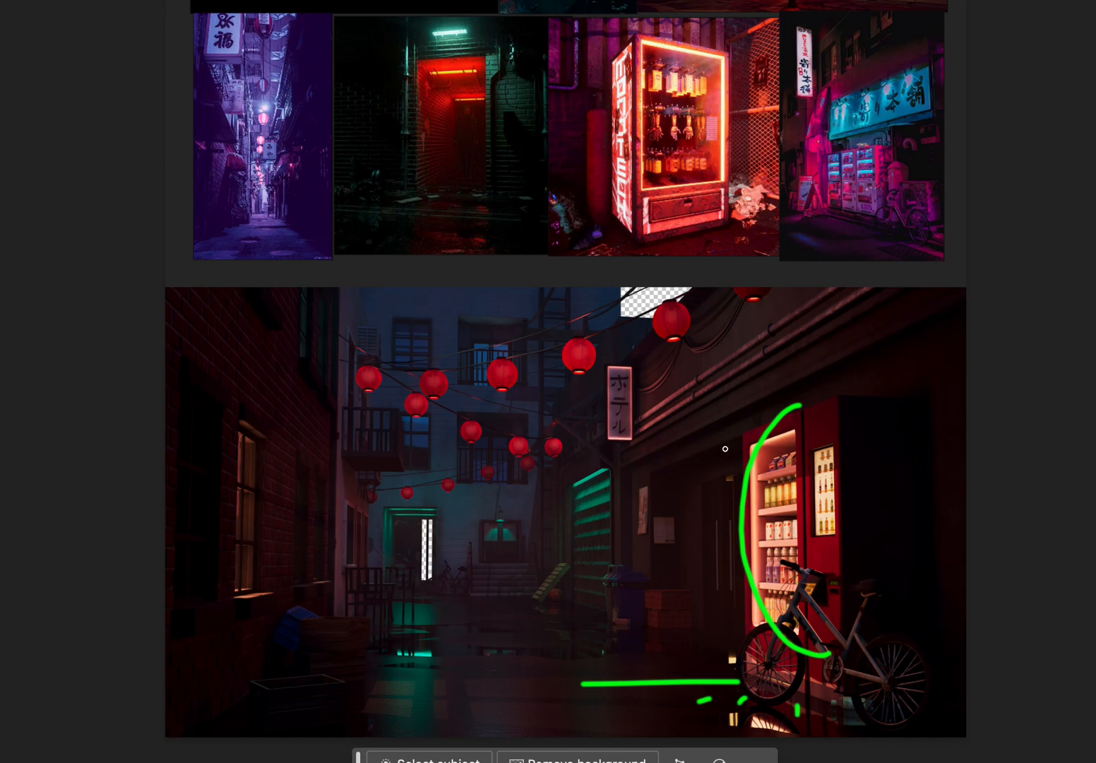
drag(732, 467, 693, 466)
mouse_move(739, 526)
mouse_down()
mouse_move(702, 528)
mouse_move(673, 597)
mouse_up()
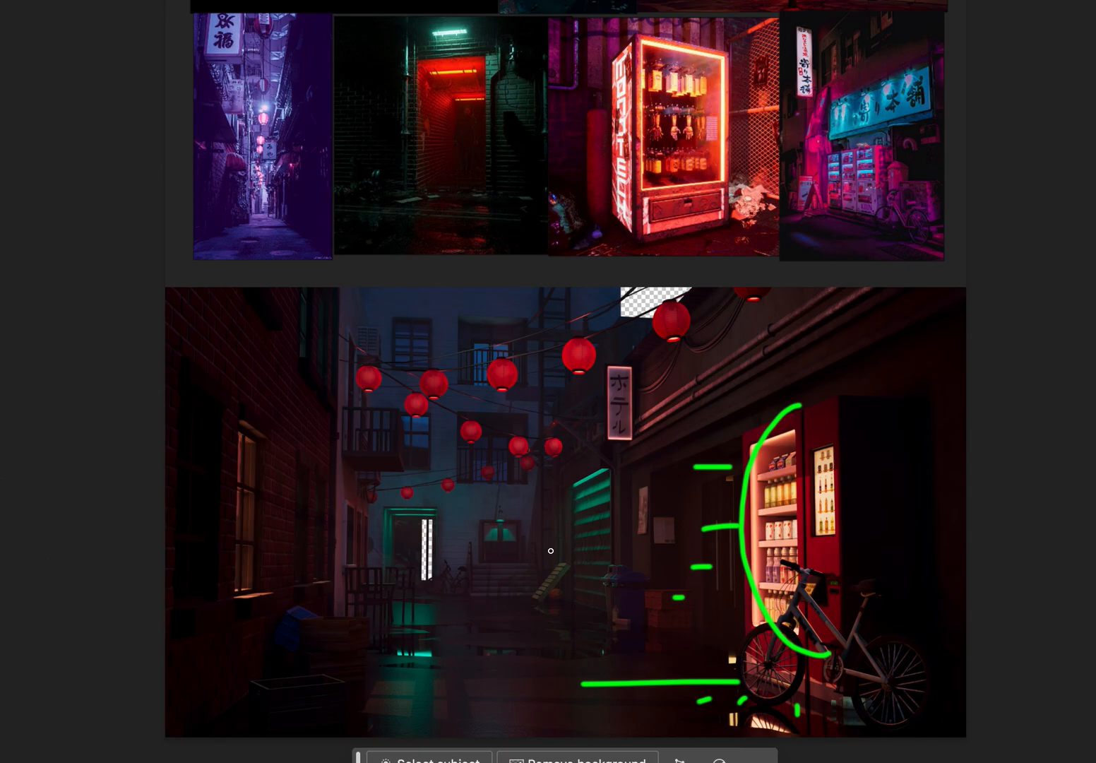
Mark the mid-alley light area on the wet floor with a green curve, and add short strokes around the teal reflection beside it.
mouse_move(552, 588)
mouse_down()
mouse_move(504, 606)
mouse_move(490, 634)
mouse_move(582, 631)
mouse_move(535, 623)
mouse_up()
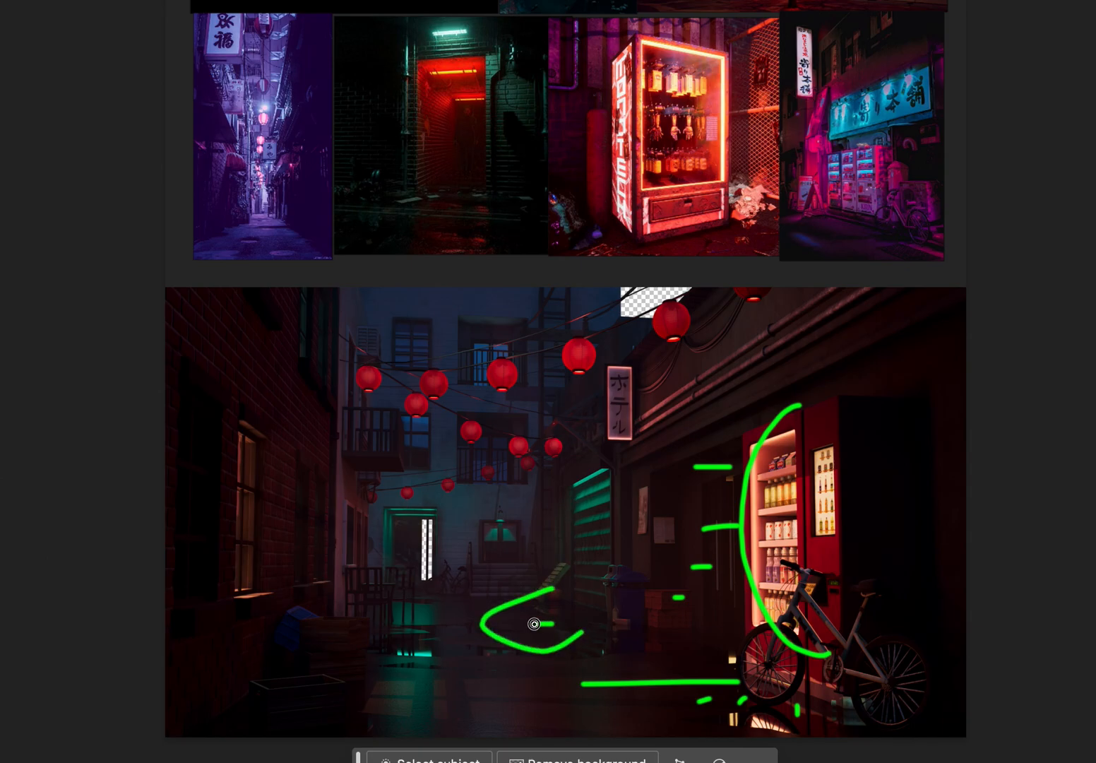
drag(433, 601, 445, 612)
drag(379, 591, 370, 633)
Compare the green light marks in the alley painting with the glowing vending machine and red doorway references.
drag(739, 445, 749, 639)
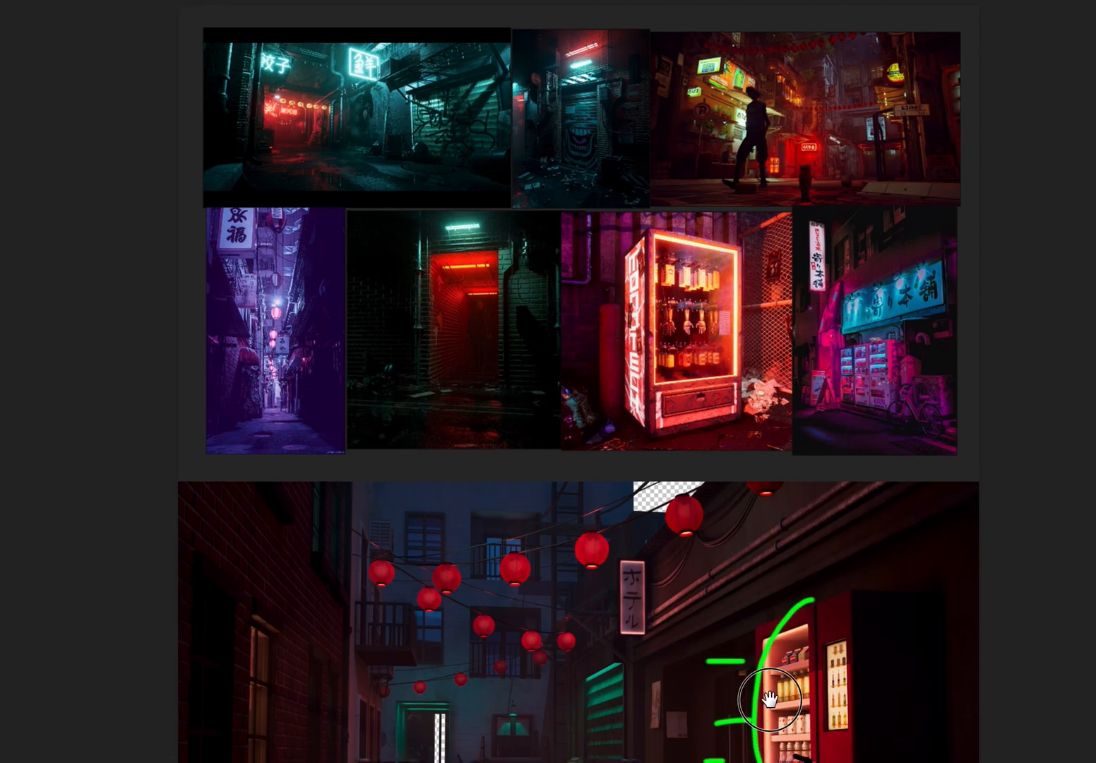
drag(771, 721, 766, 524)
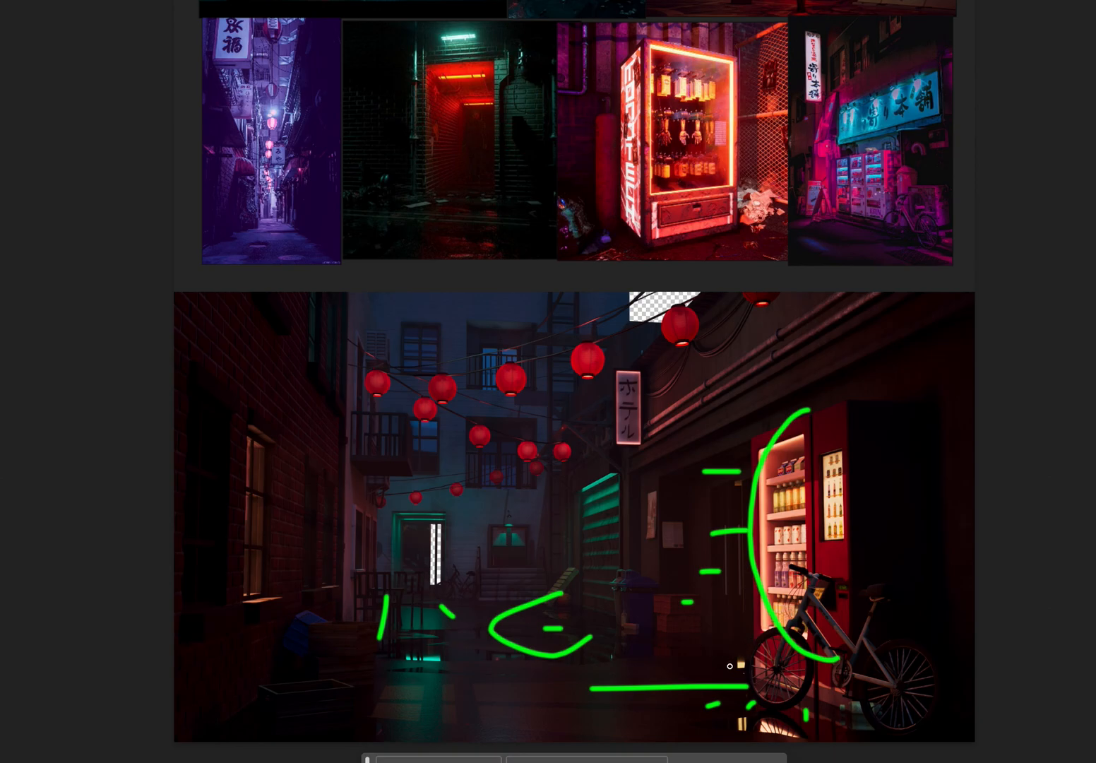
drag(729, 665, 715, 761)
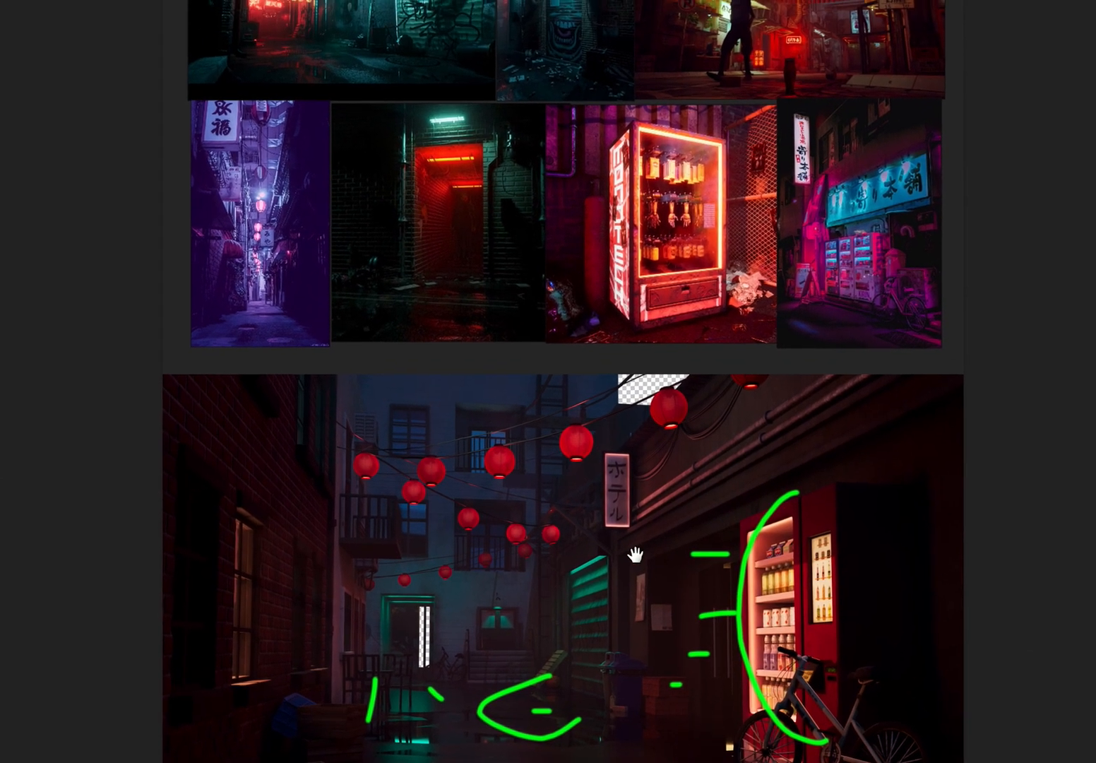
scroll(595, 465, up, 2)
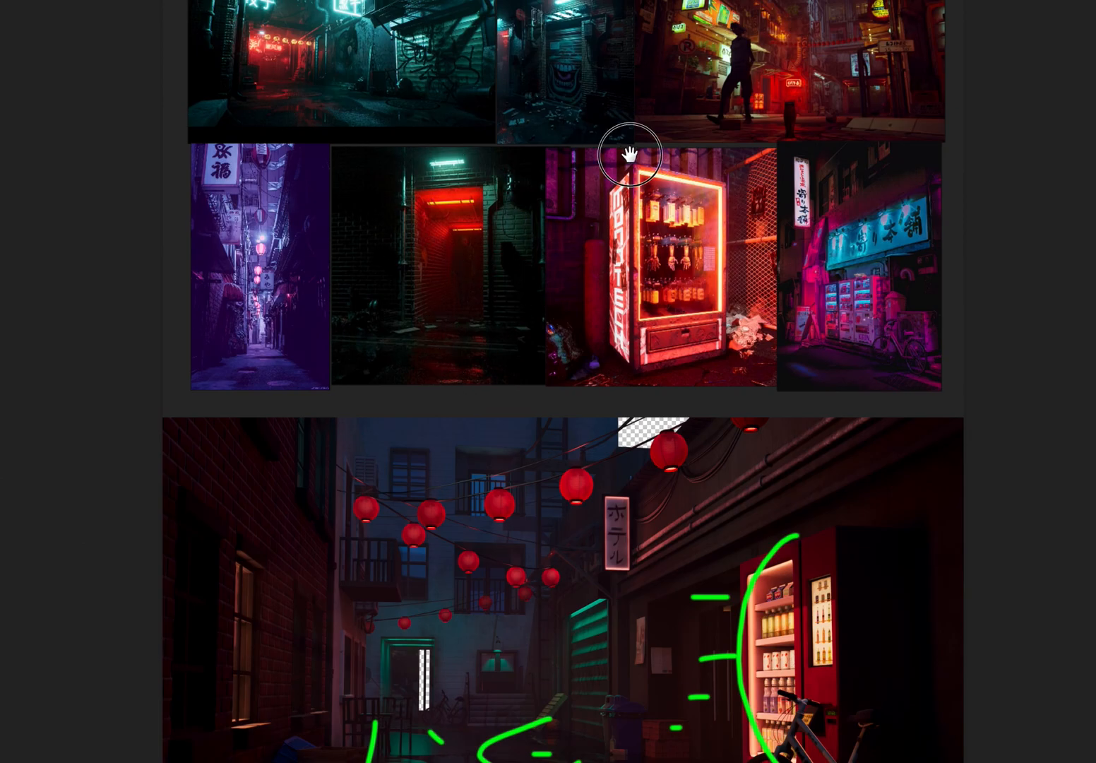
drag(628, 152, 570, 244)
key(ctrl+plus)
key(ctrl+plus)
key(ctrl+plus)
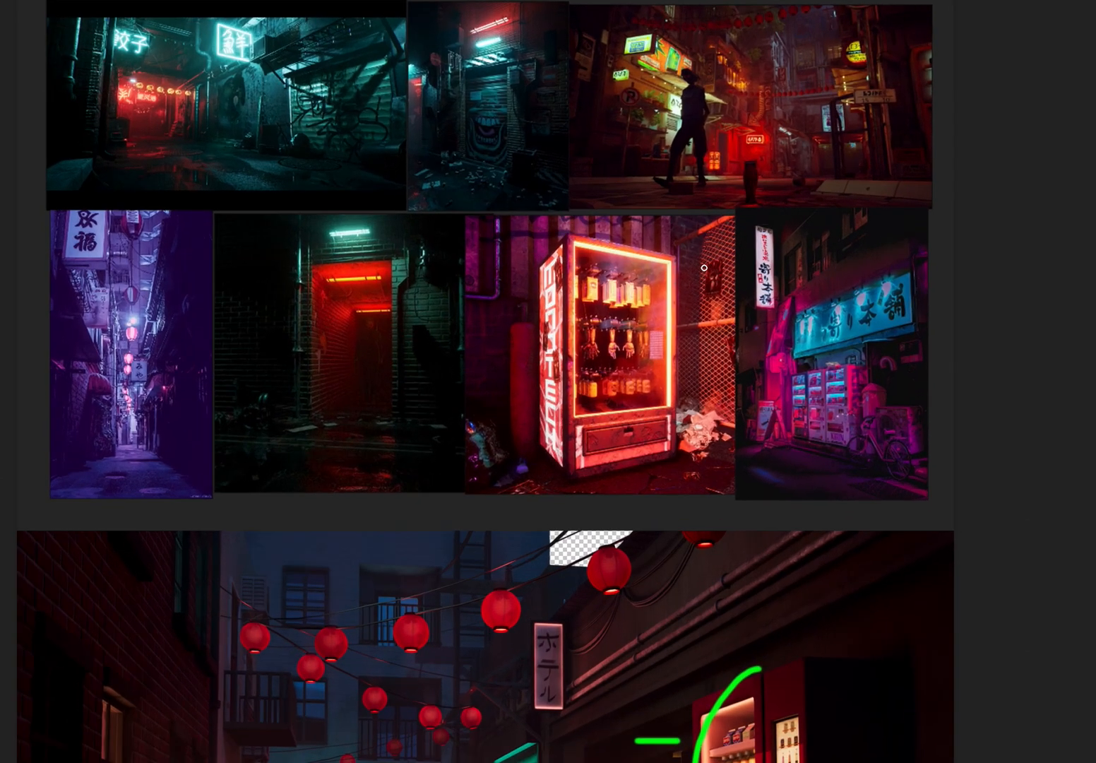
Examine the red street reference with the silhouetted figure up close, and compare it with the whole marked-up alley painting.
drag(715, 258, 557, 639)
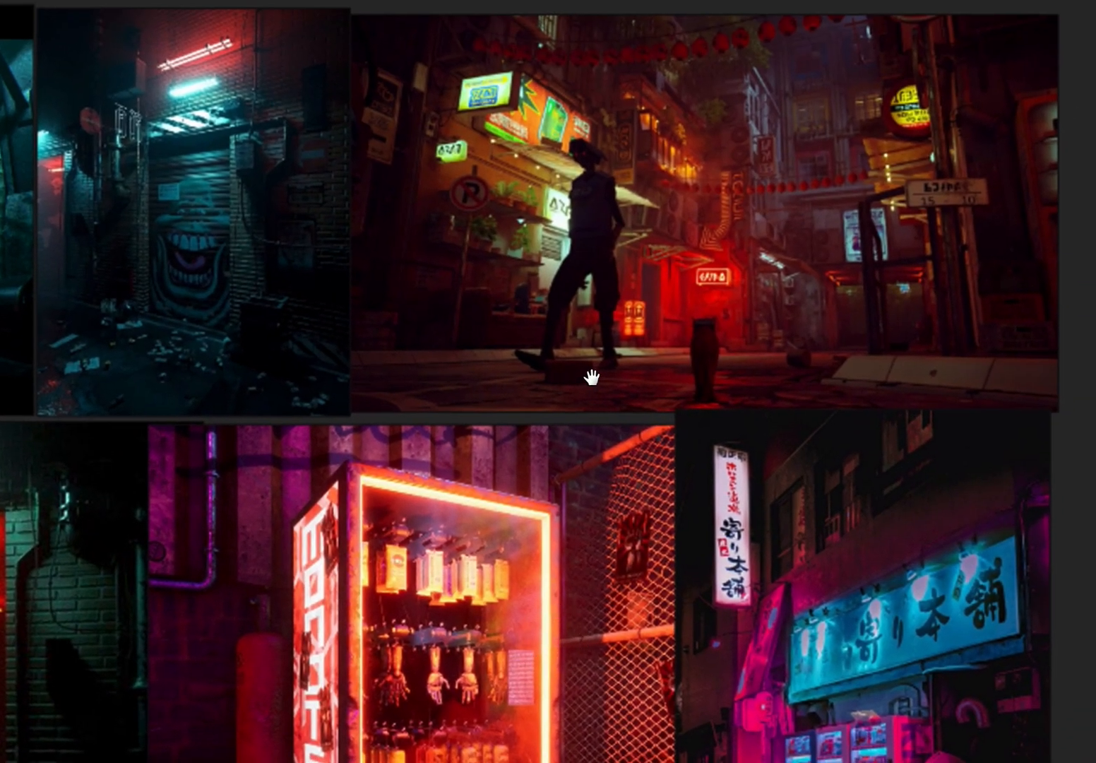
drag(688, 202, 677, 345)
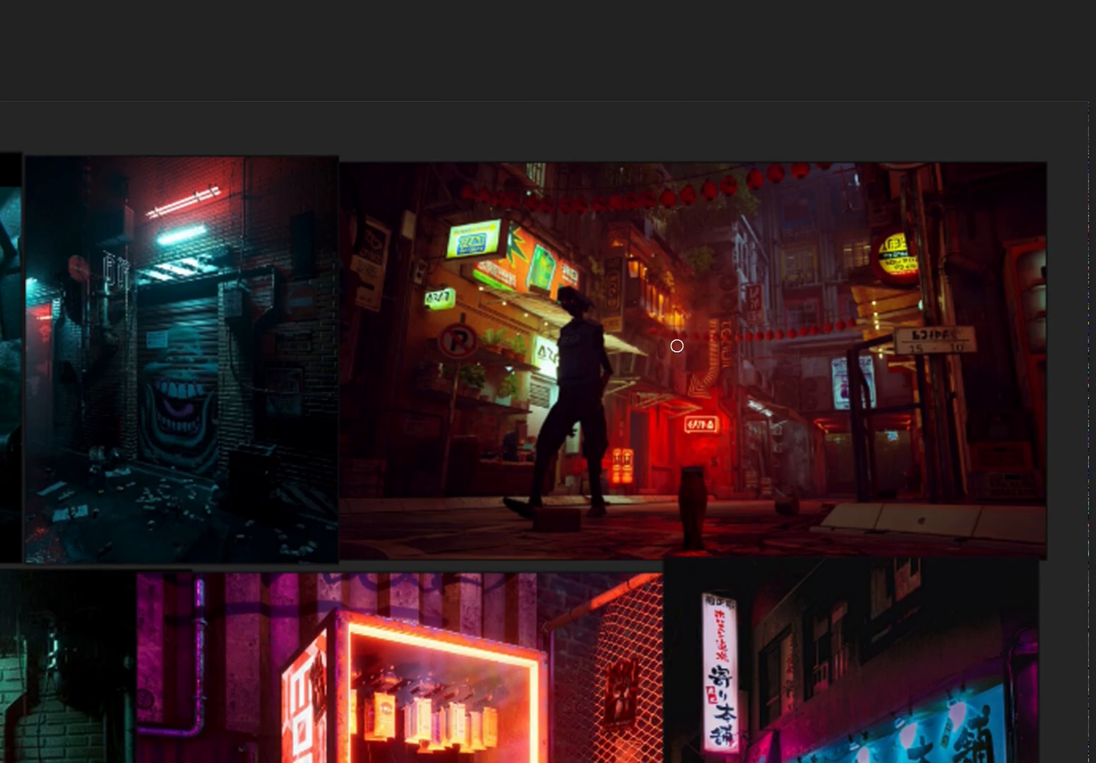
drag(736, 314, 791, 242)
key(ctrl+minus)
key(ctrl+minus)
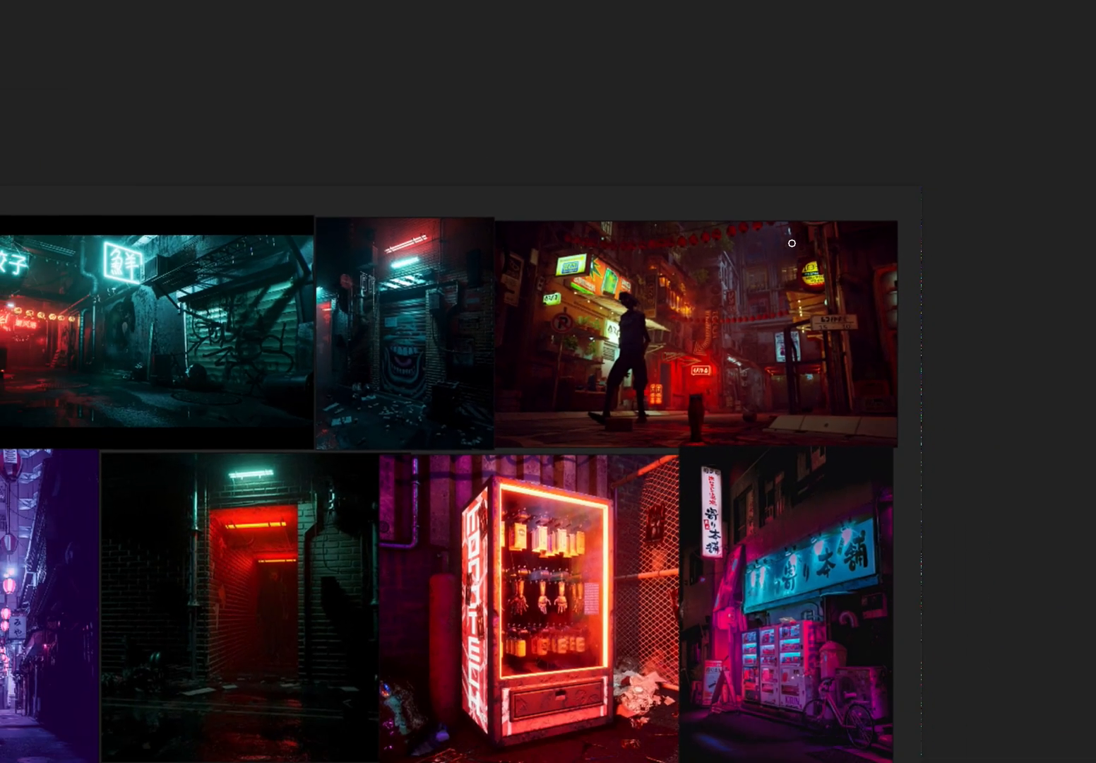
drag(735, 328, 869, 108)
drag(803, 320, 780, 239)
key(ctrl+minus)
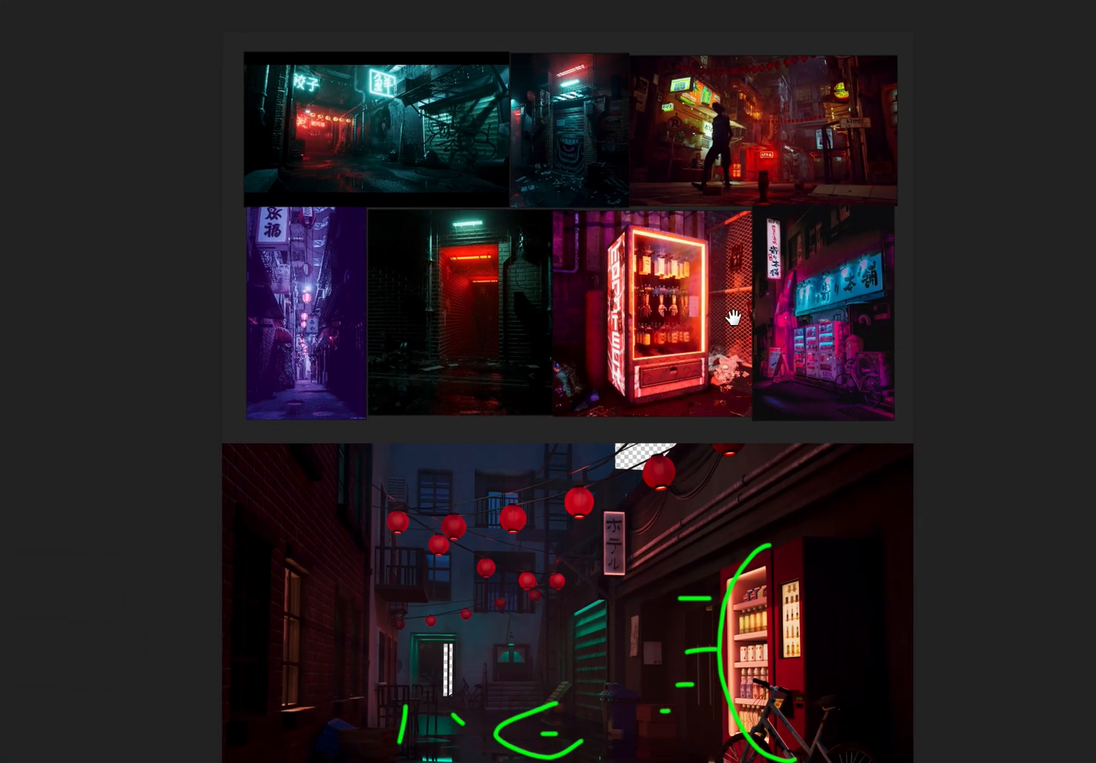
drag(731, 272, 732, 139)
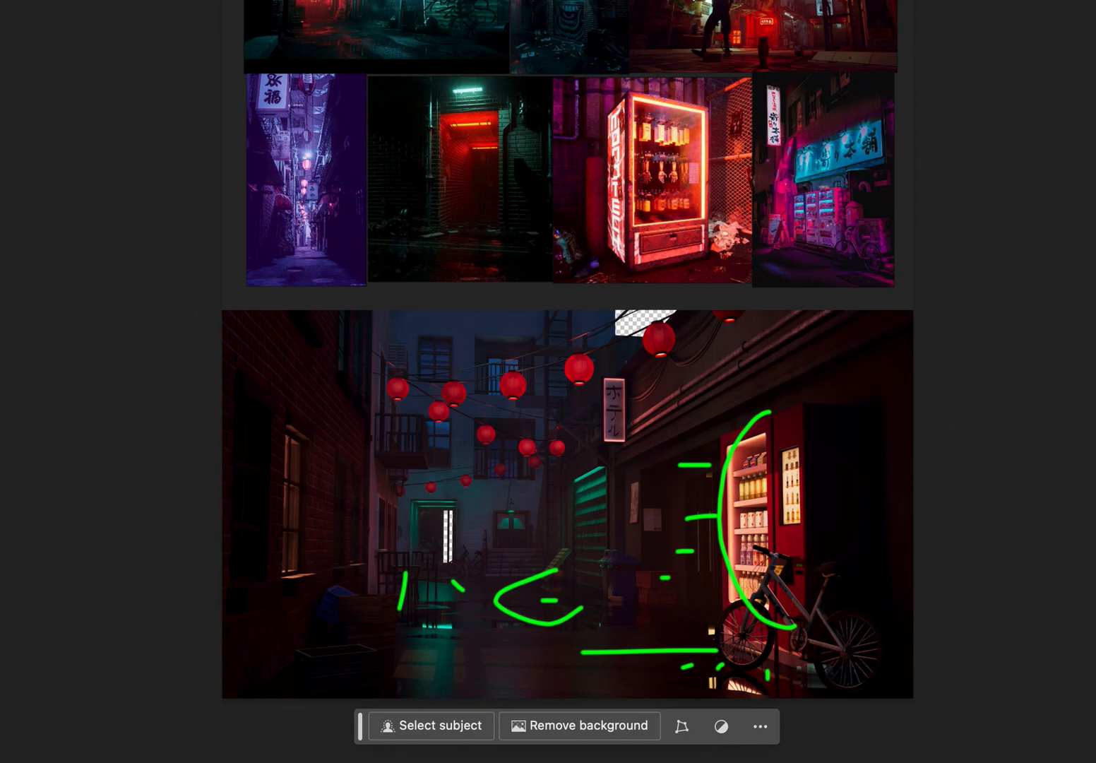
Hide the green marks and review the alley painting under its brighter and more subdued lighting versions.
key(ctrl+comma)
key(ctrl+comma)
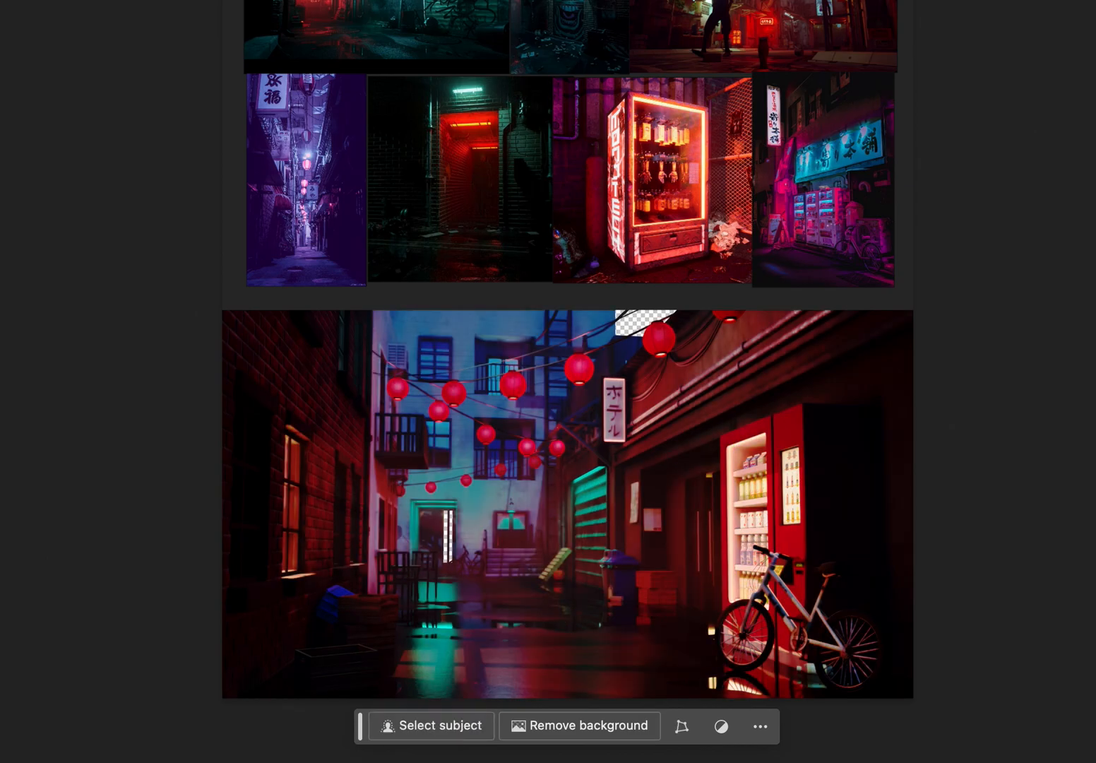
key(ctrl+comma)
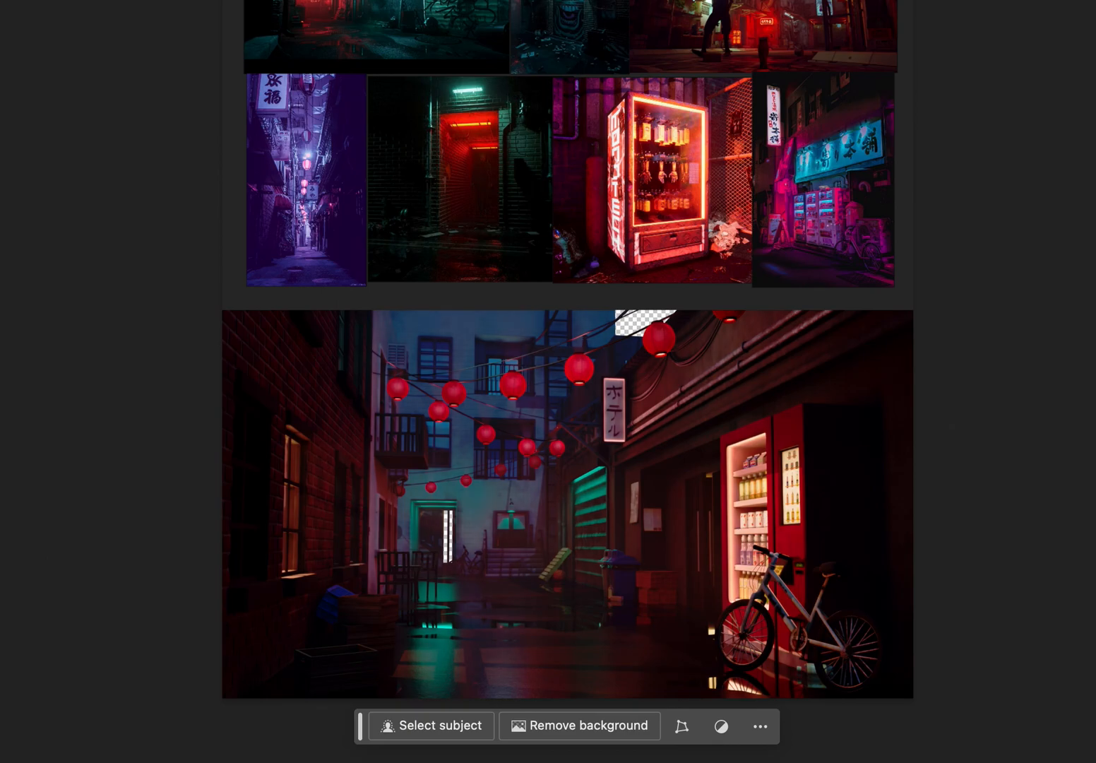
click(324, 0)
mouse_move(381, 0)
click(424, 0)
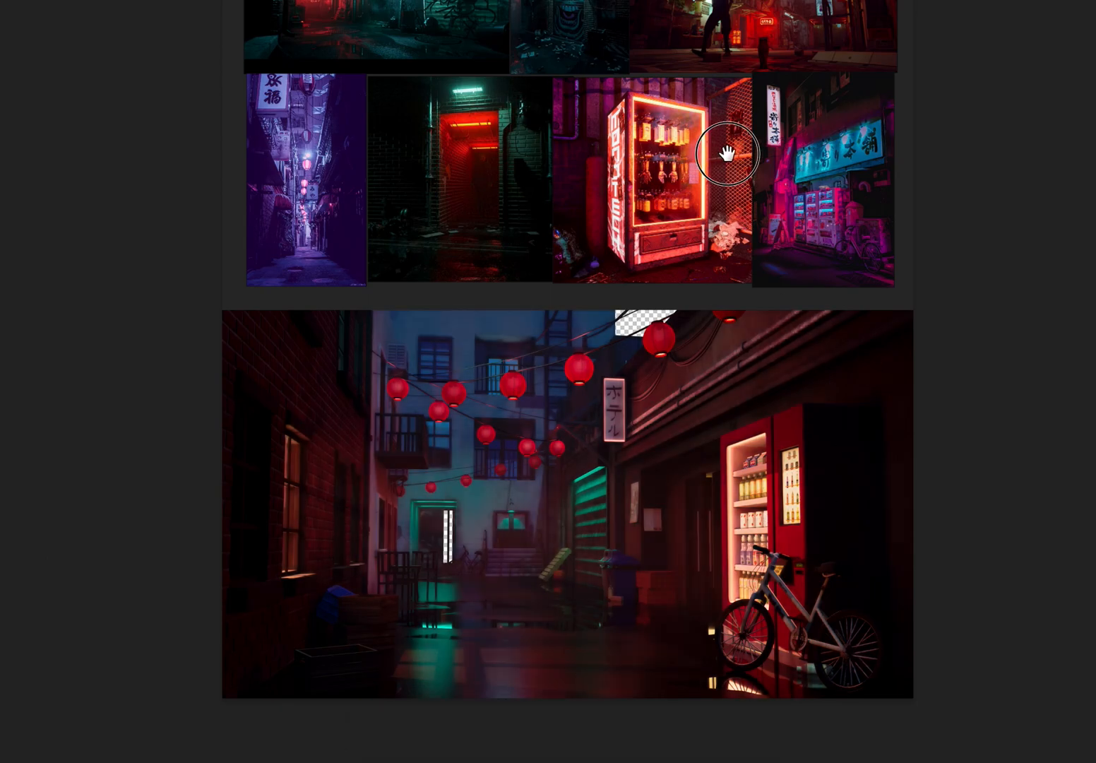
Compare the whole alley painting with and without its added lighting layer.
drag(726, 154, 718, 118)
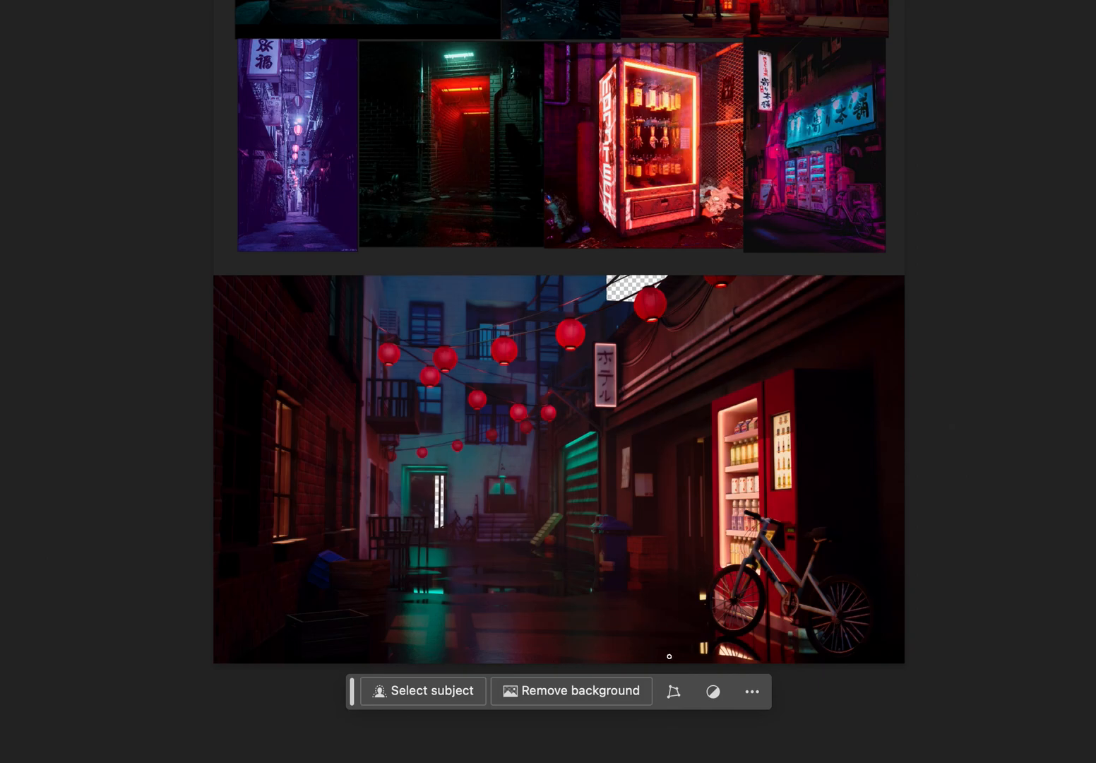
key(super+comma)
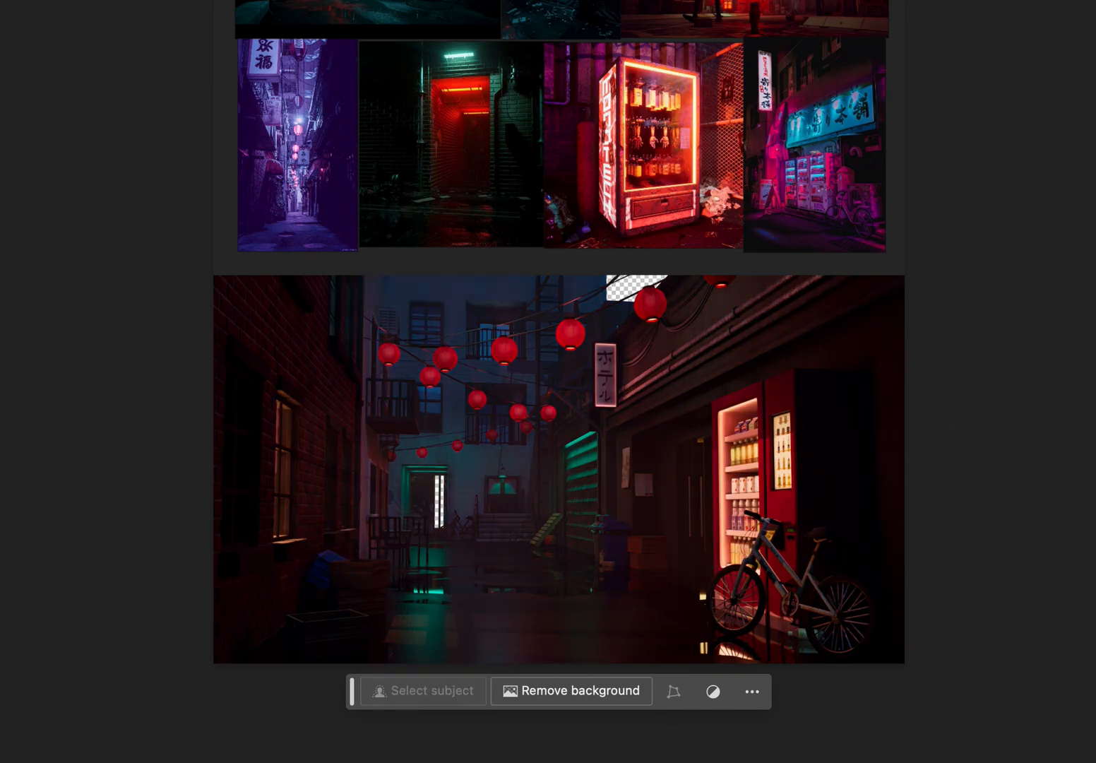
key(super+comma)
key(super+comma)
key(super+comma)
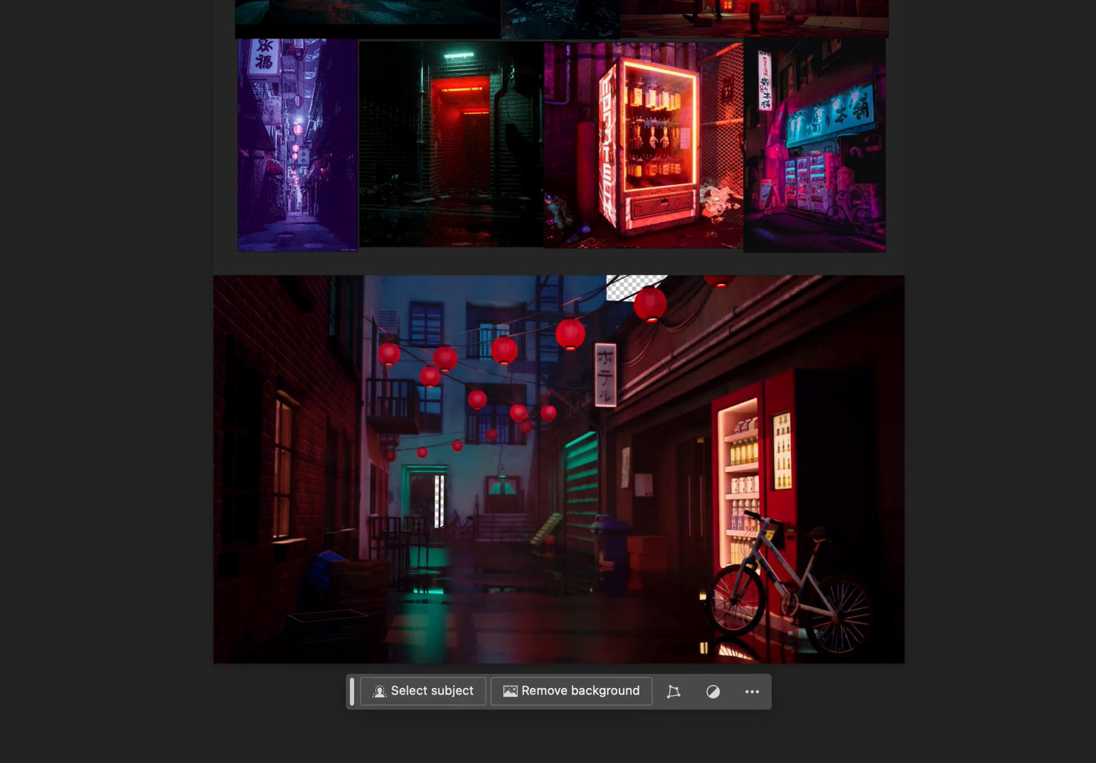
Inspect the lanterns, wet floor and vending machine more closely, comparing the alley painting's darker and lit versions again.
key(super+equal)
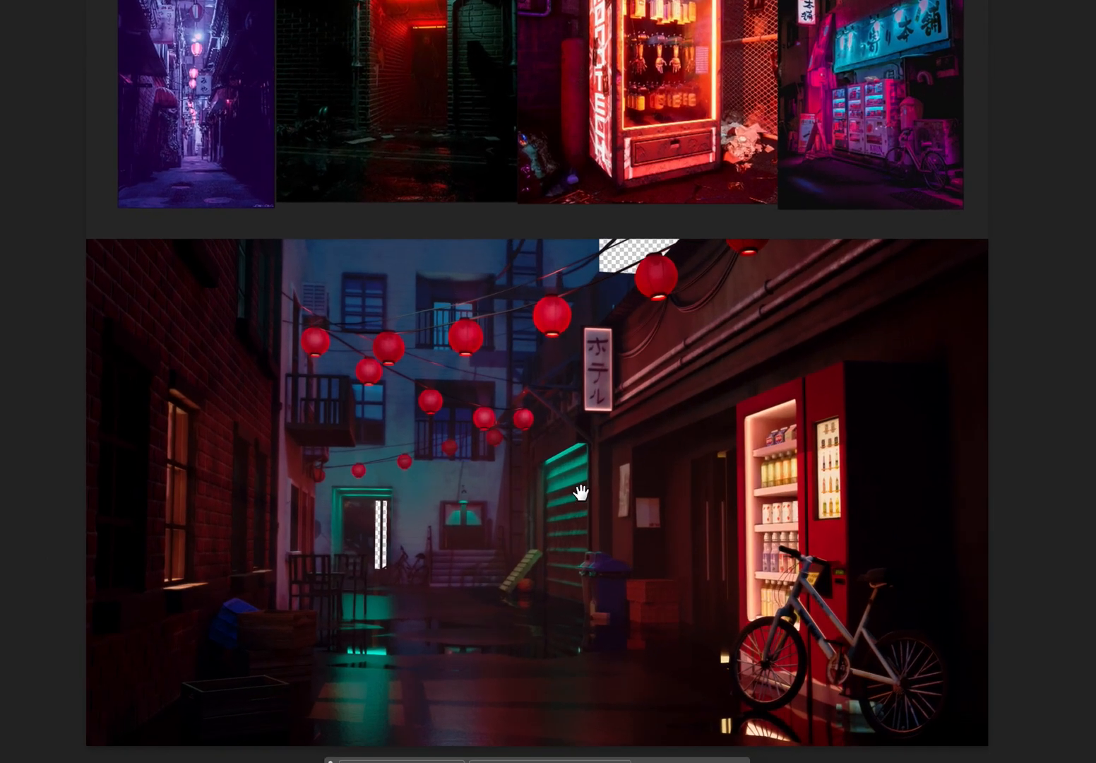
mouse_move(598, 393)
mouse_down()
mouse_move(602, 491)
mouse_move(599, 367)
mouse_move(602, 385)
mouse_up()
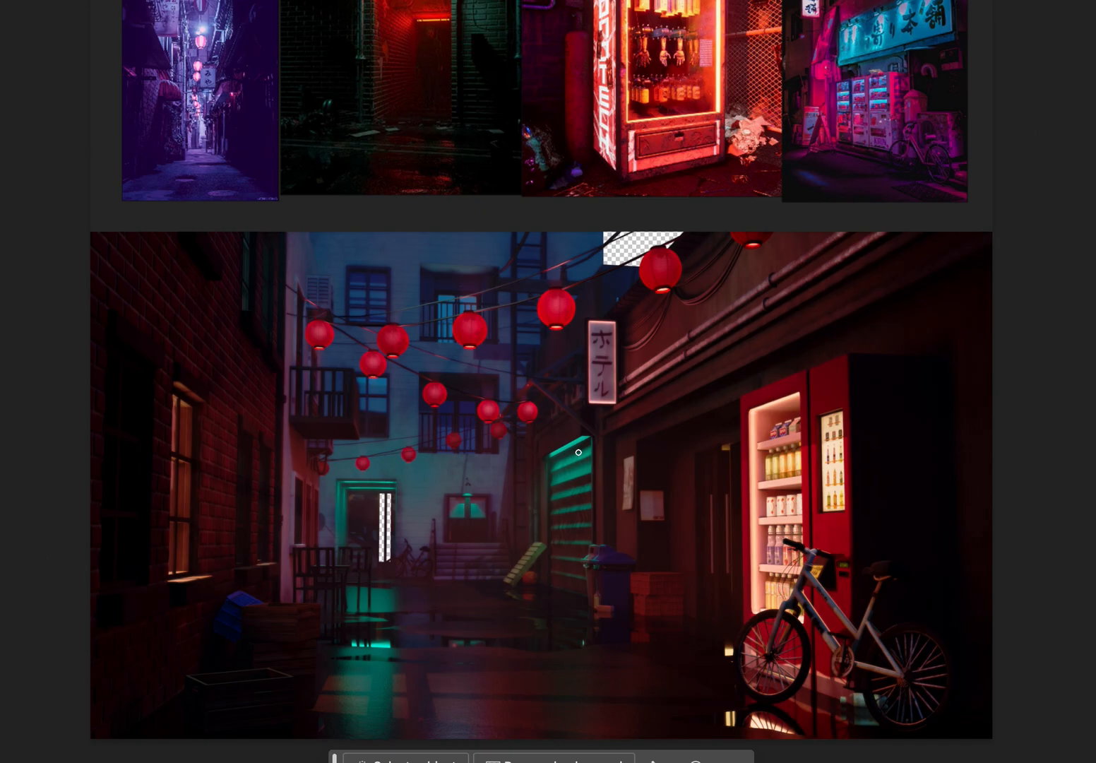
scroll(578, 452, down, 1)
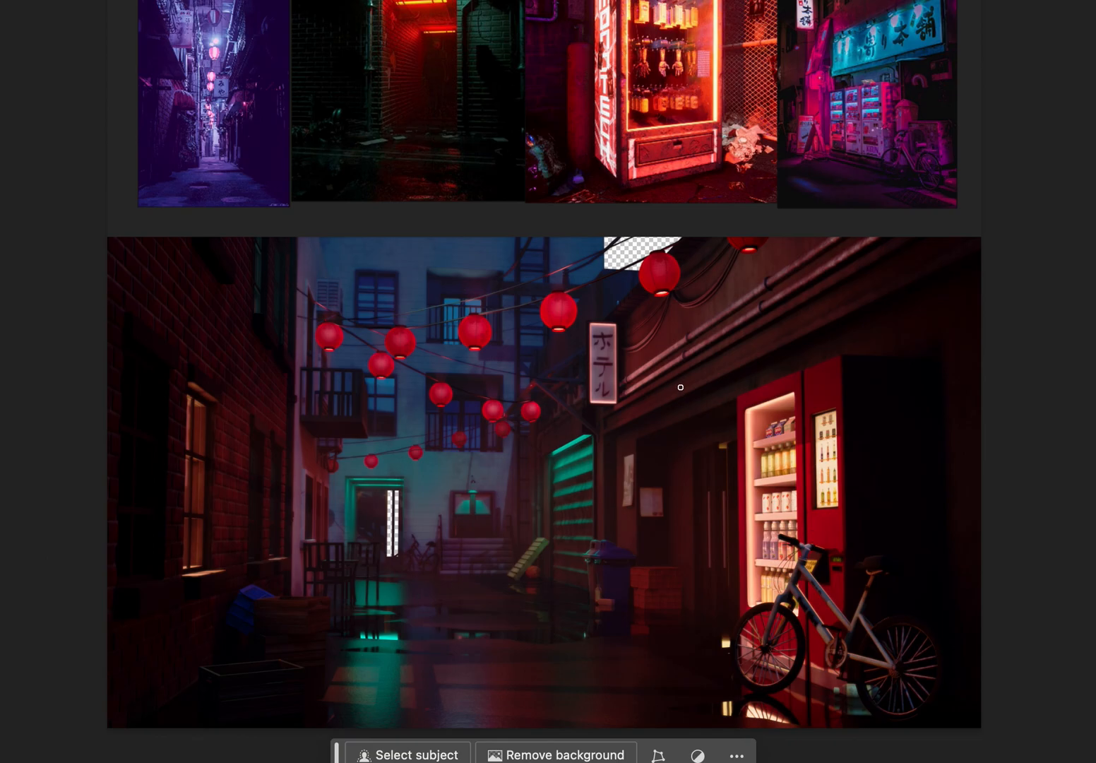
scroll(680, 380, up, 2)
drag(680, 377, 685, 305)
key(super+comma)
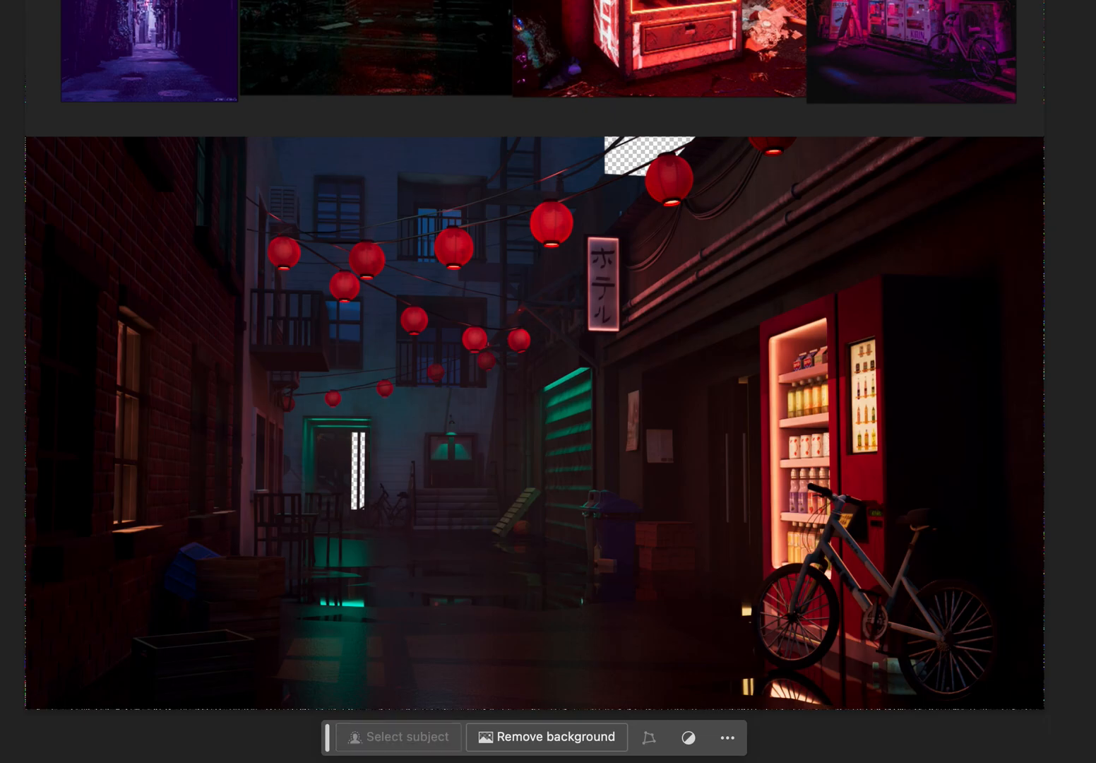
key(super+comma)
scroll(629, 394, down, 2)
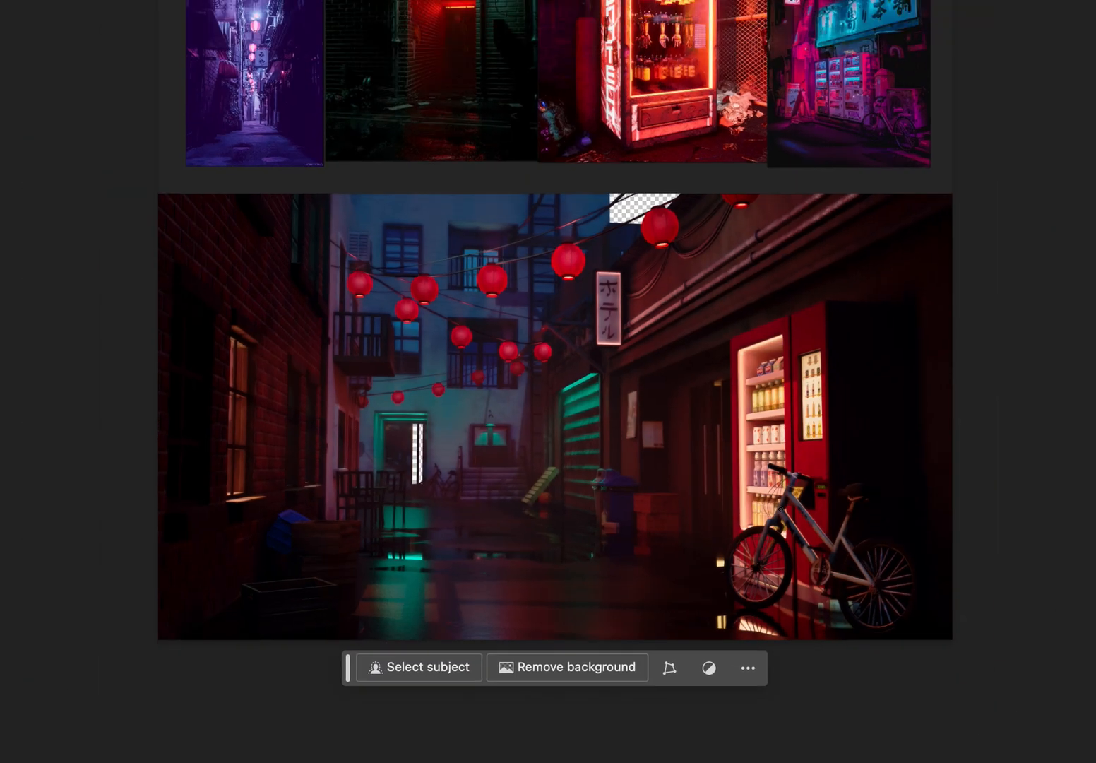
drag(744, 466, 745, 565)
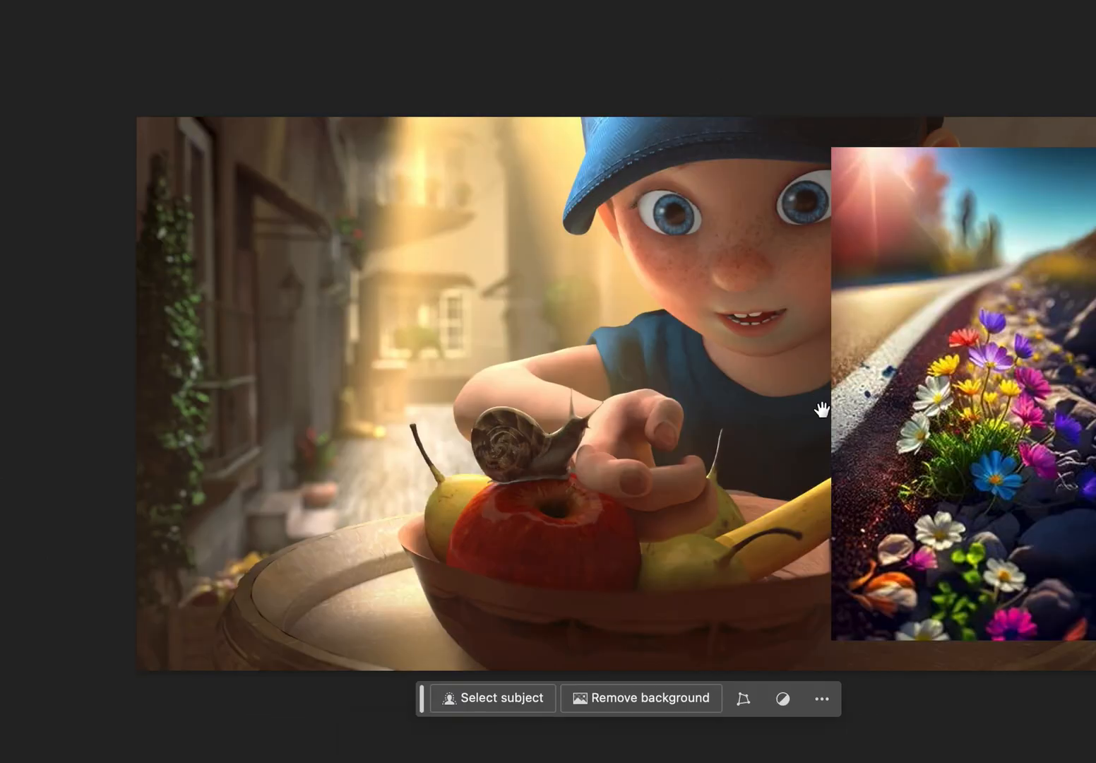
Compare the painting of the boy and snail with and without the roadside flower reference, and inspect its lighting up close.
drag(819, 409, 744, 433)
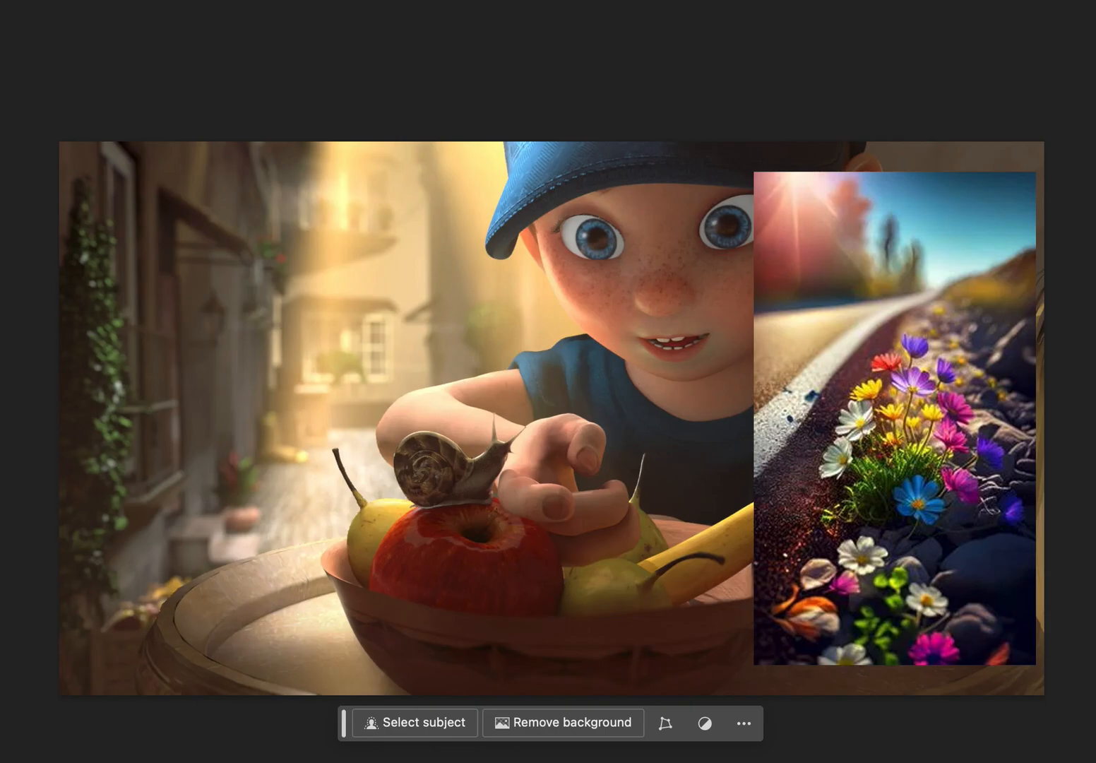
key(ctrl+comma)
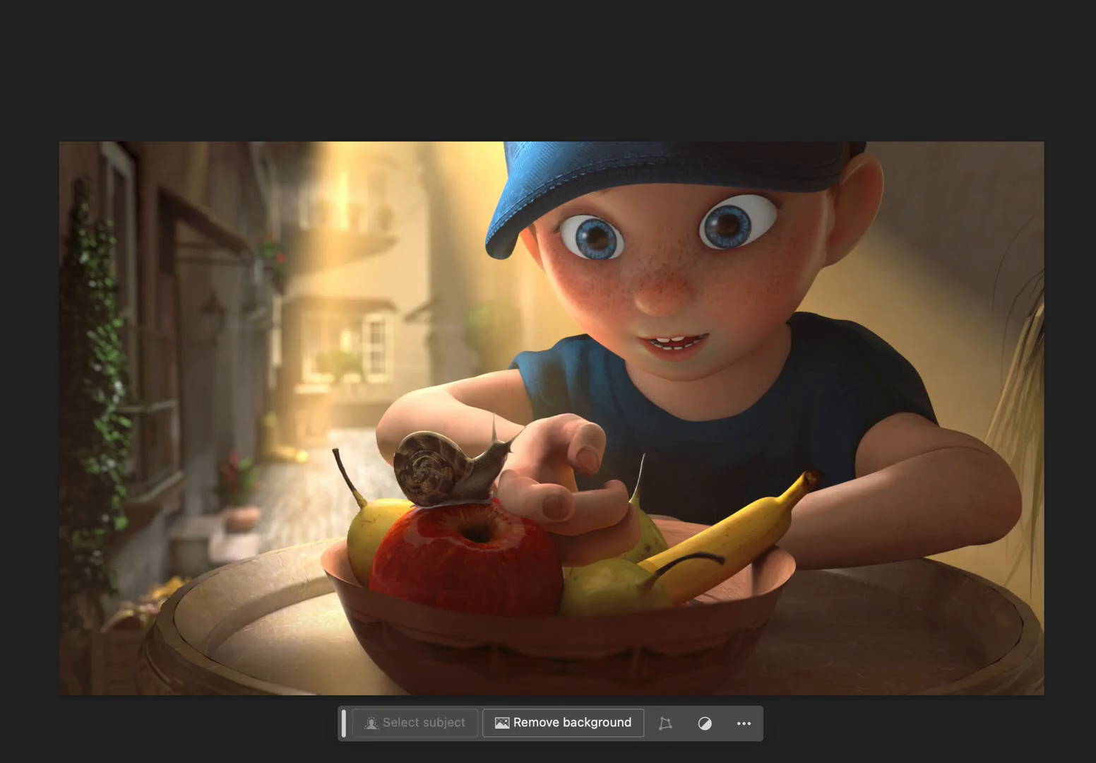
key(ctrl+comma)
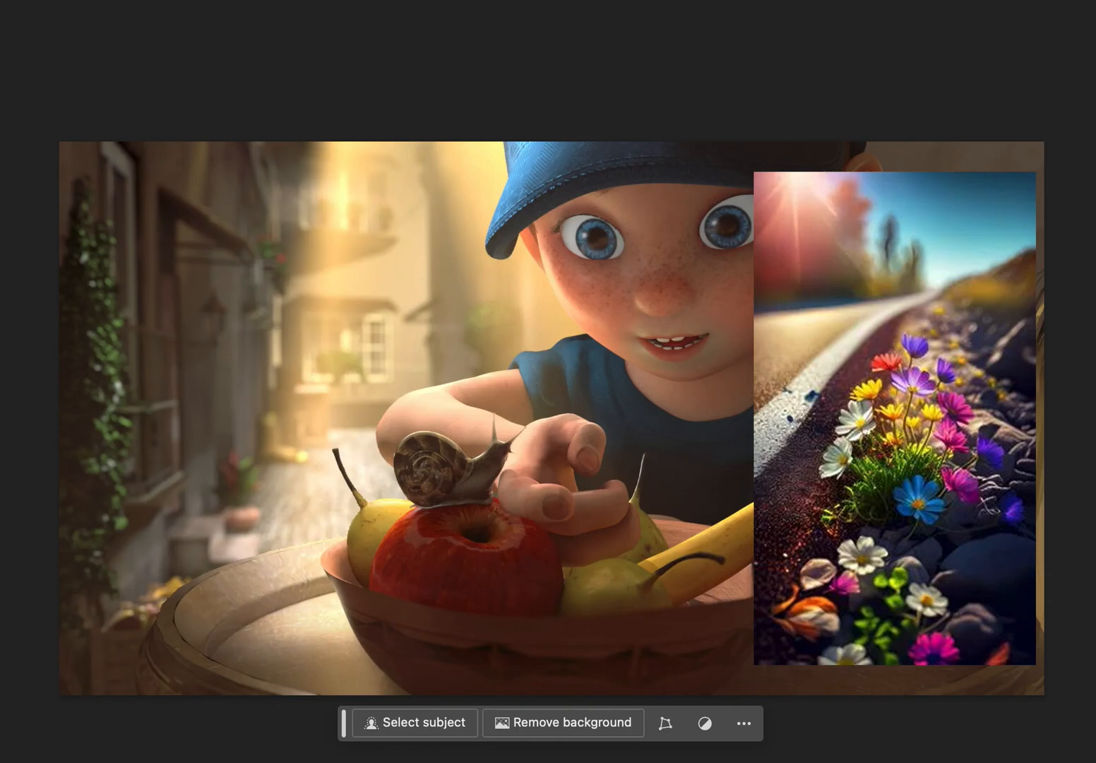
key(ctrl+comma)
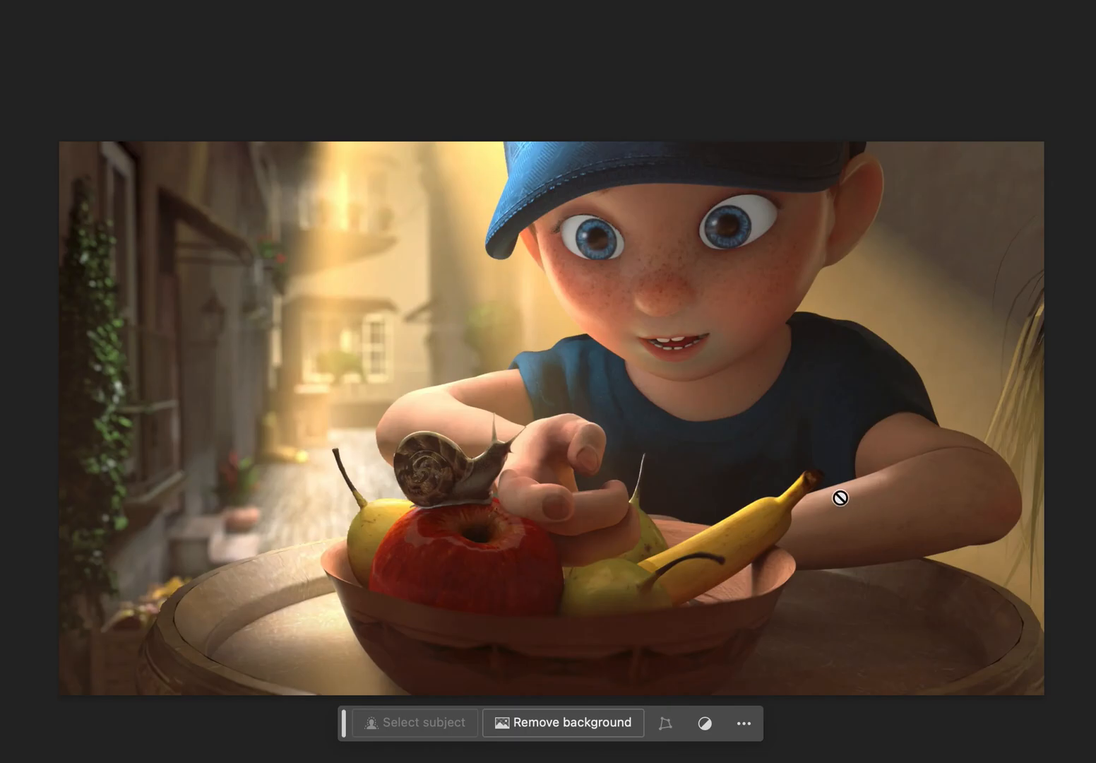
key(ctrl+plus)
key(ctrl+plus)
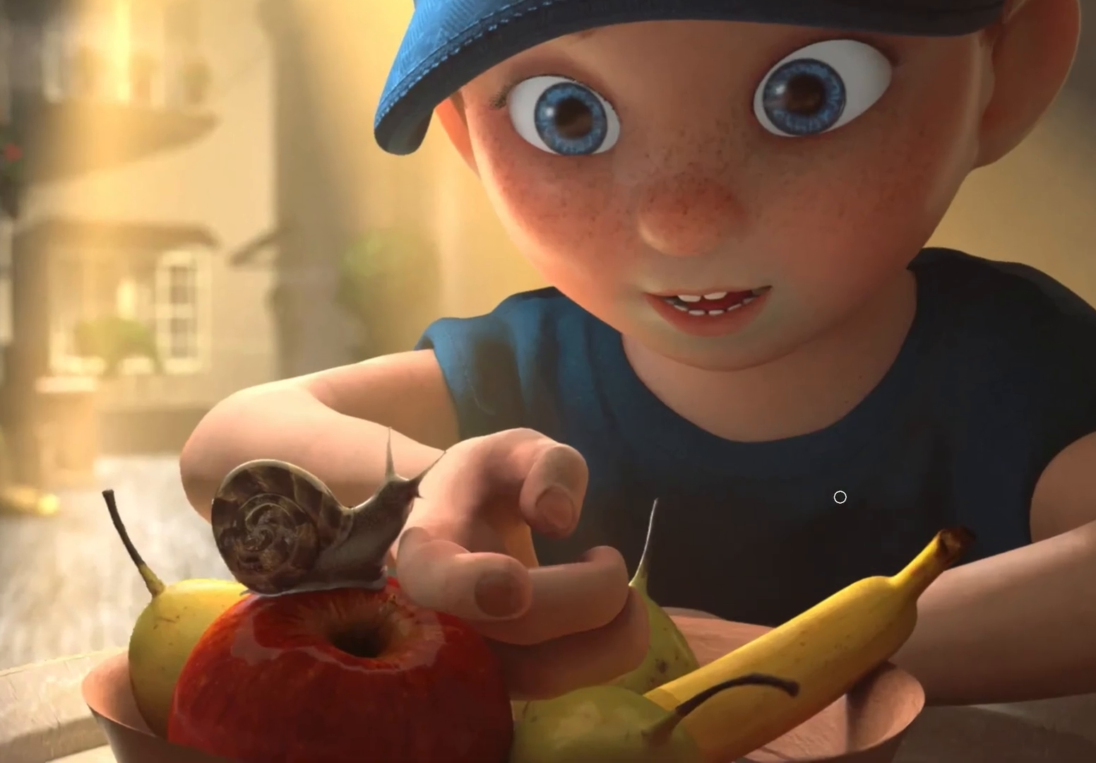
key(ctrl+0)
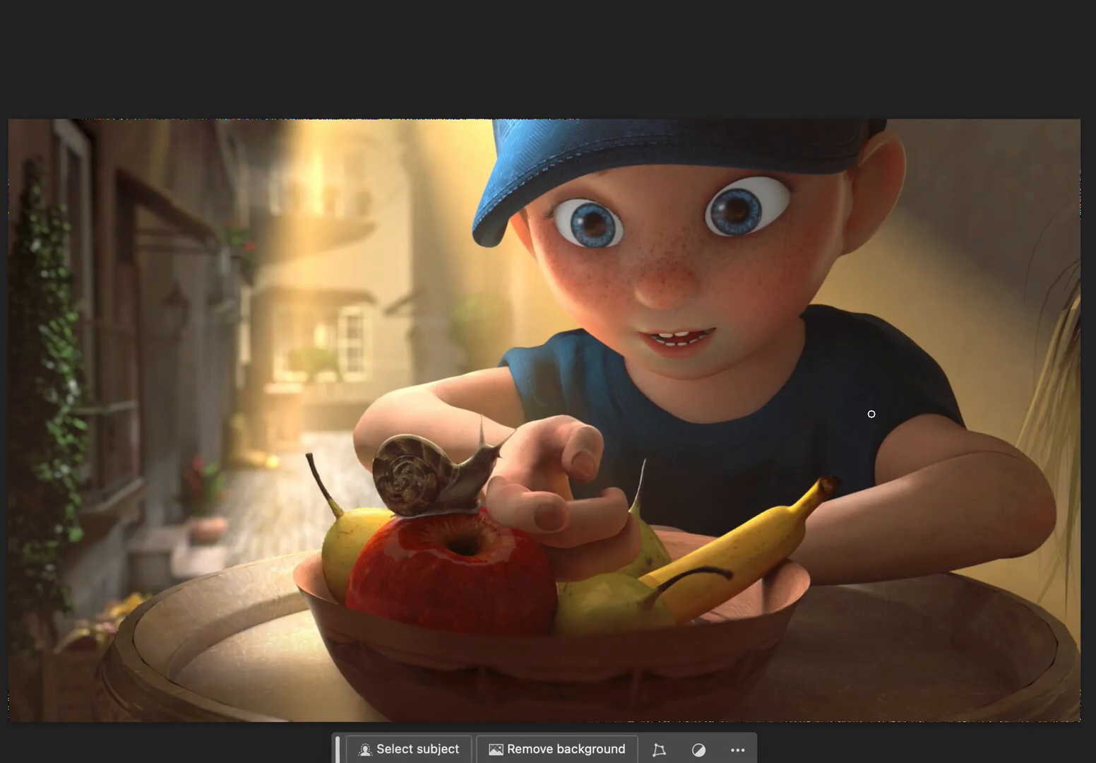
mouse_move(820, 310)
mouse_down()
mouse_move(885, 342)
mouse_move(960, 409)
mouse_up()
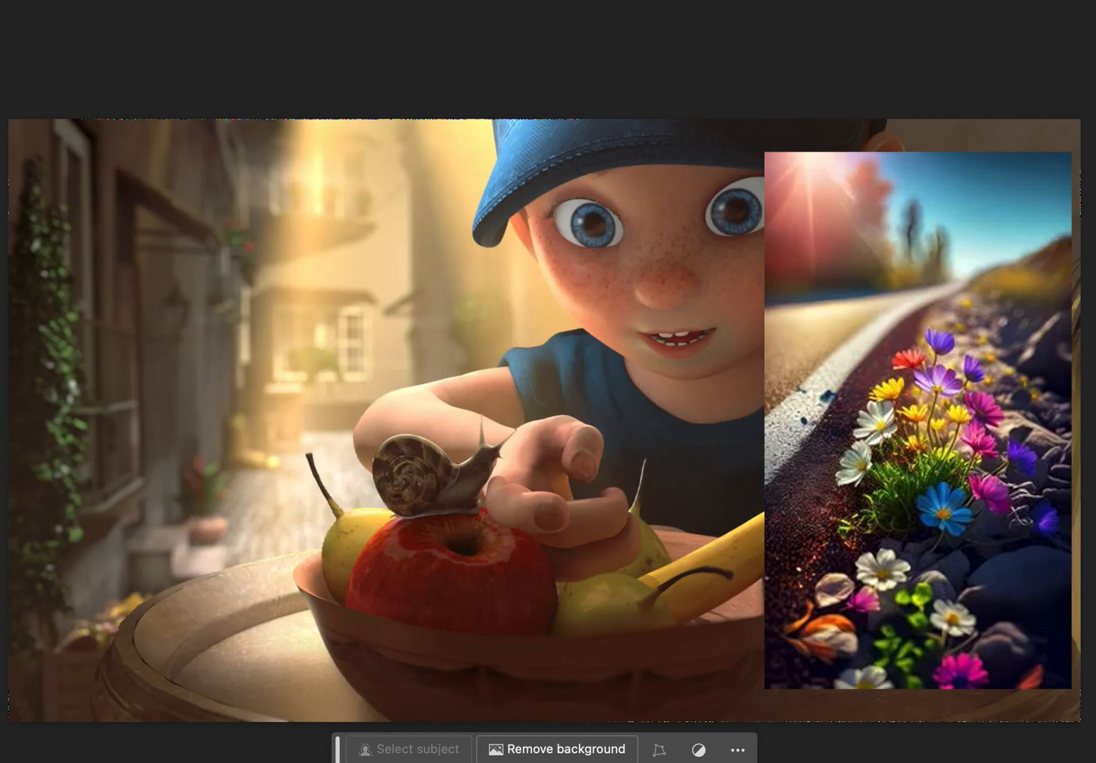
drag(820, 311, 958, 407)
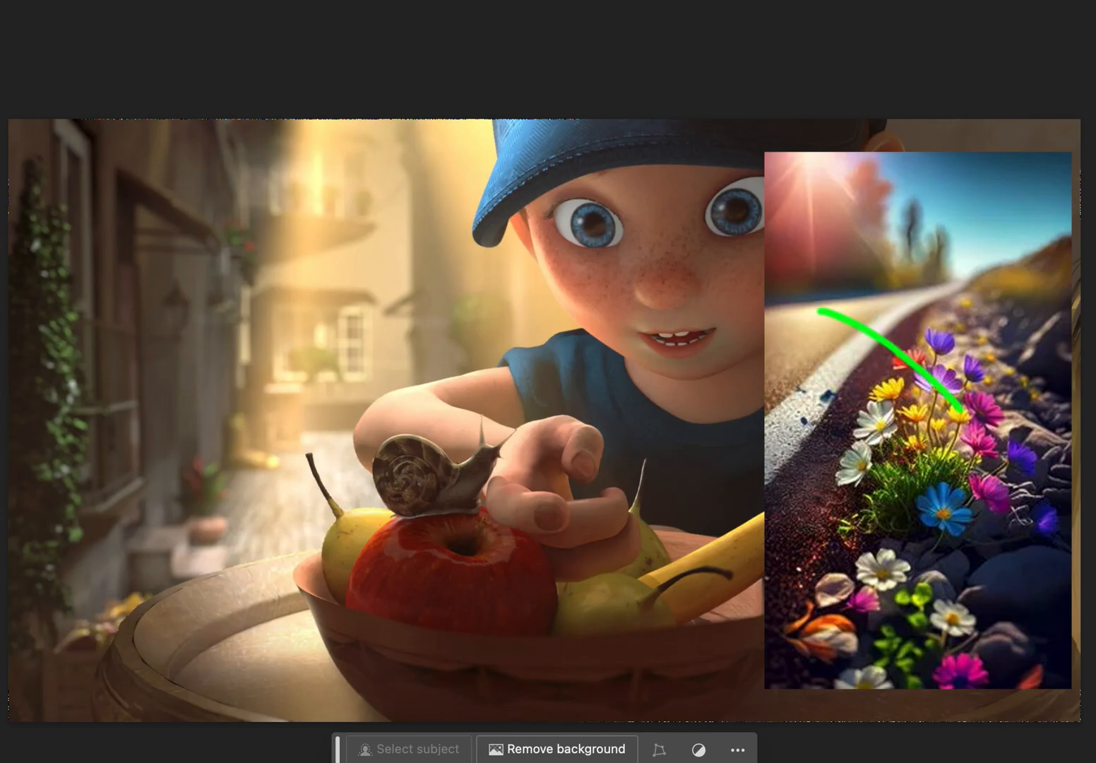
key(ctrl+z)
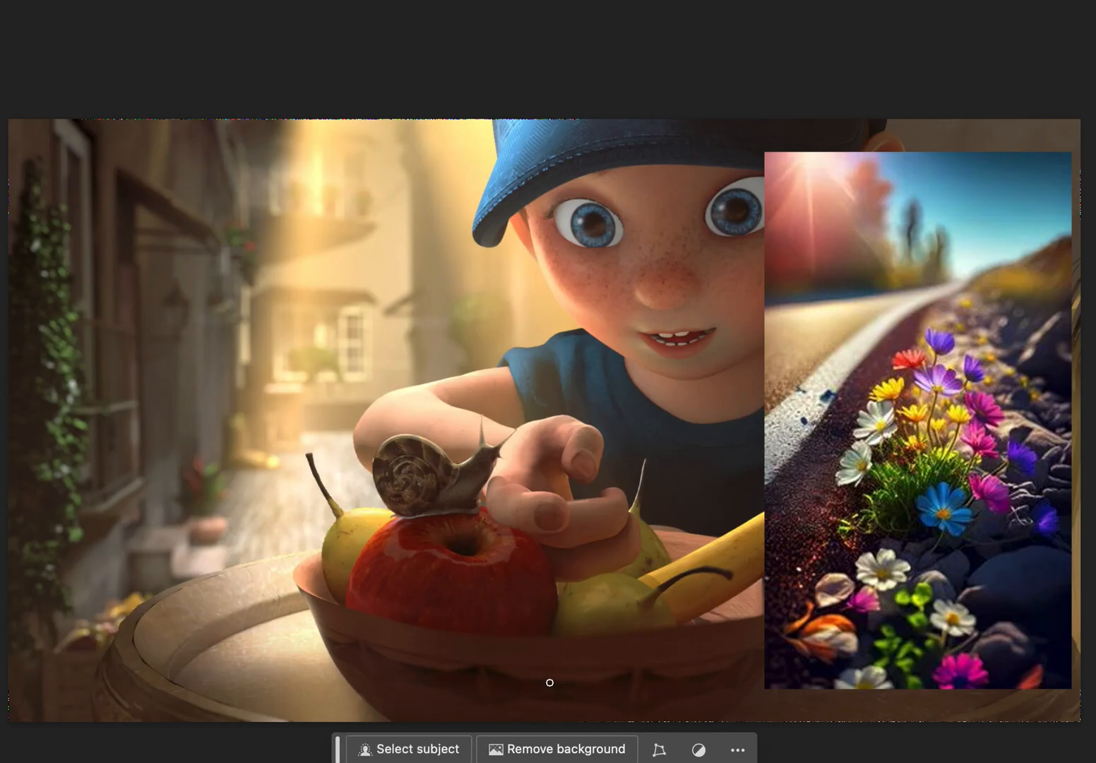
Mark the shadowed front of the fruit bowl and the dark tabletop beside it with green strokes, with the flower reference hidden.
mouse_move(548, 682)
mouse_down()
mouse_move(674, 672)
mouse_move(639, 709)
mouse_move(747, 682)
mouse_move(1017, 701)
mouse_up()
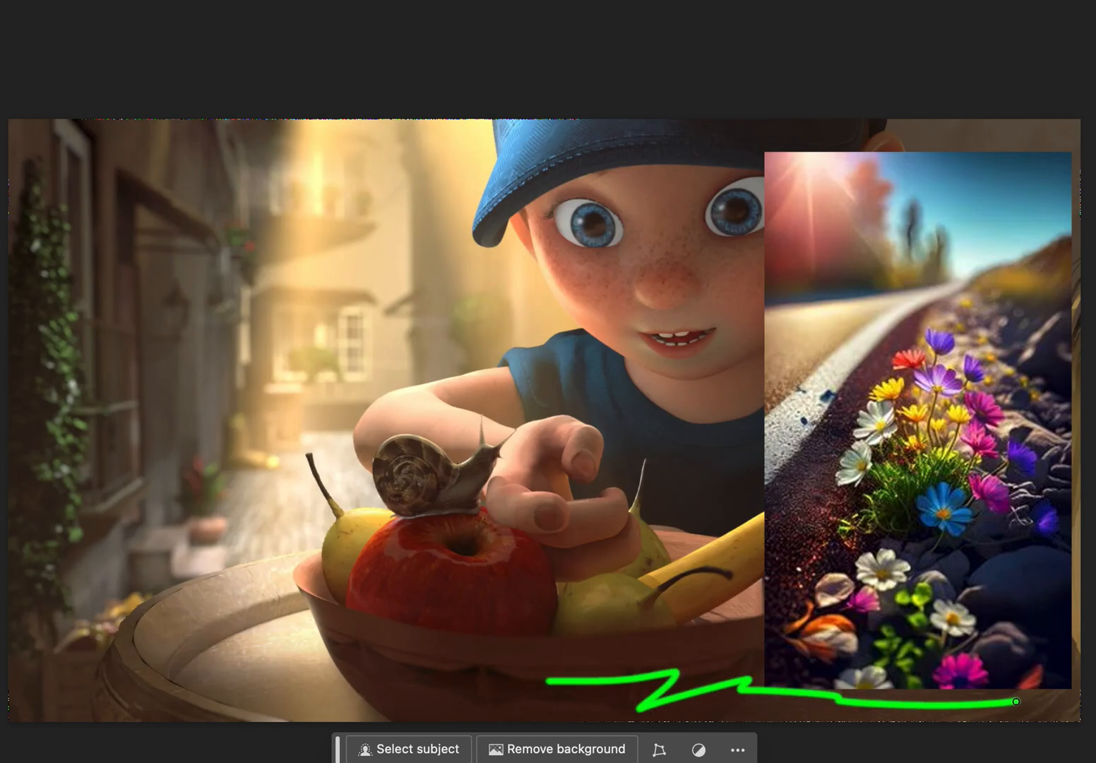
drag(347, 653, 577, 643)
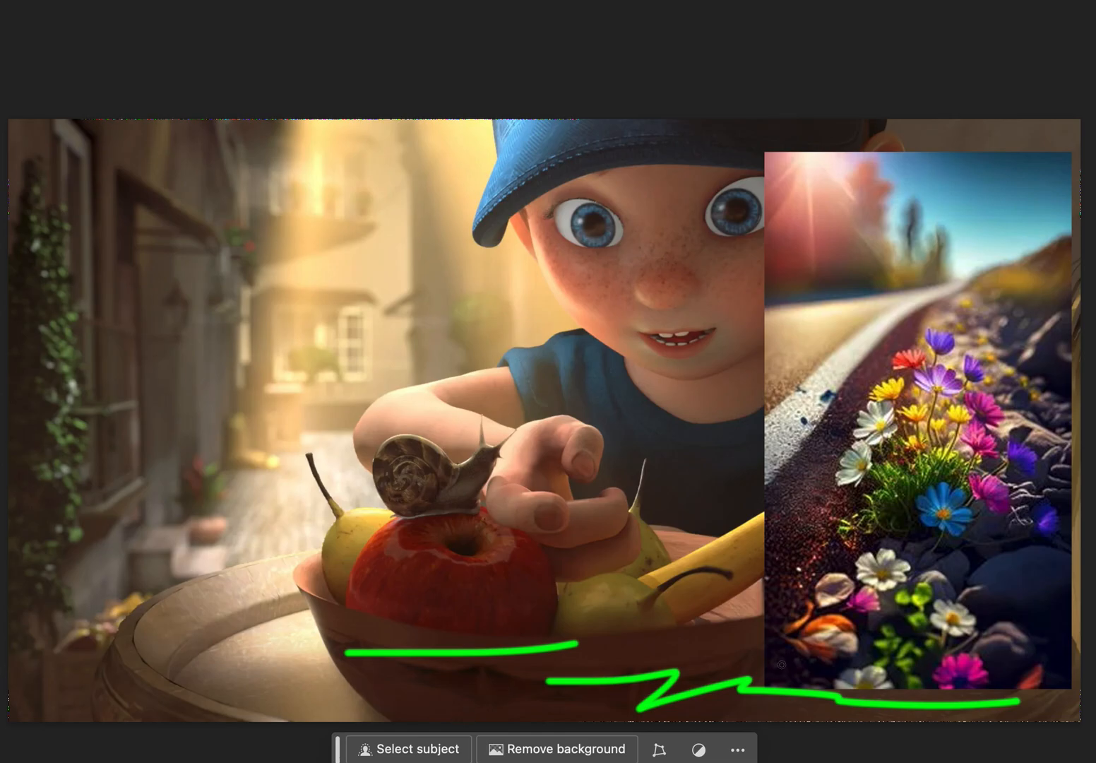
drag(701, 646, 817, 622)
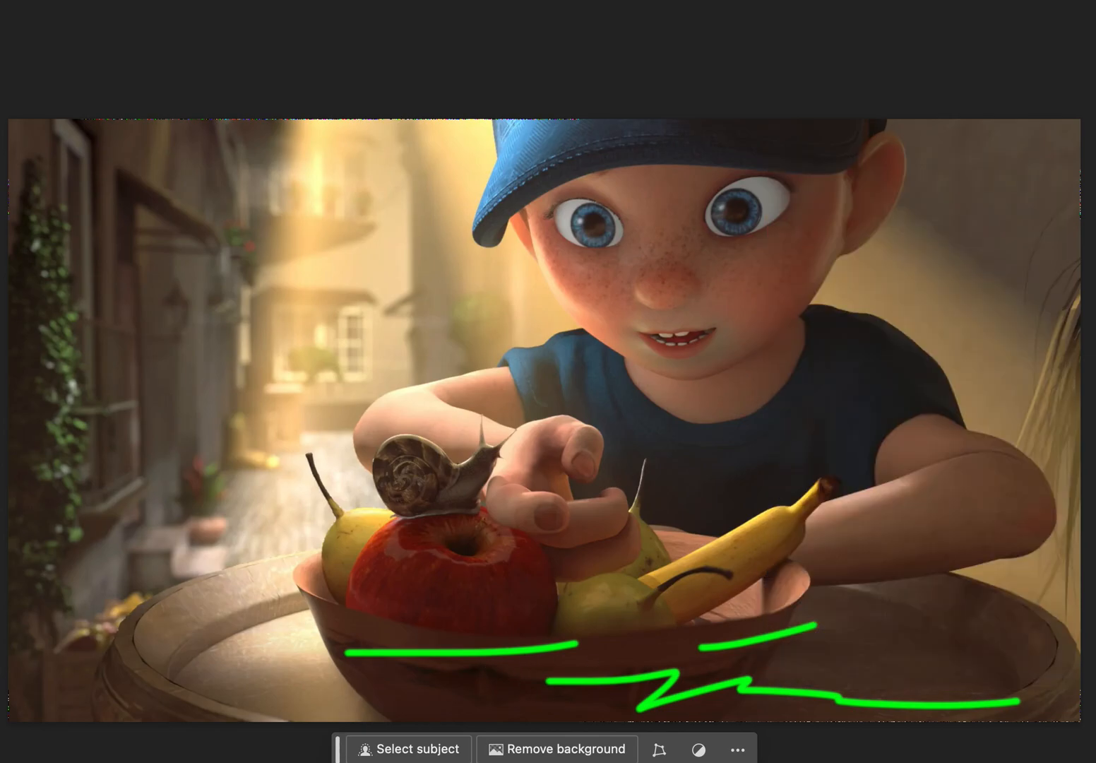
key(Delete)
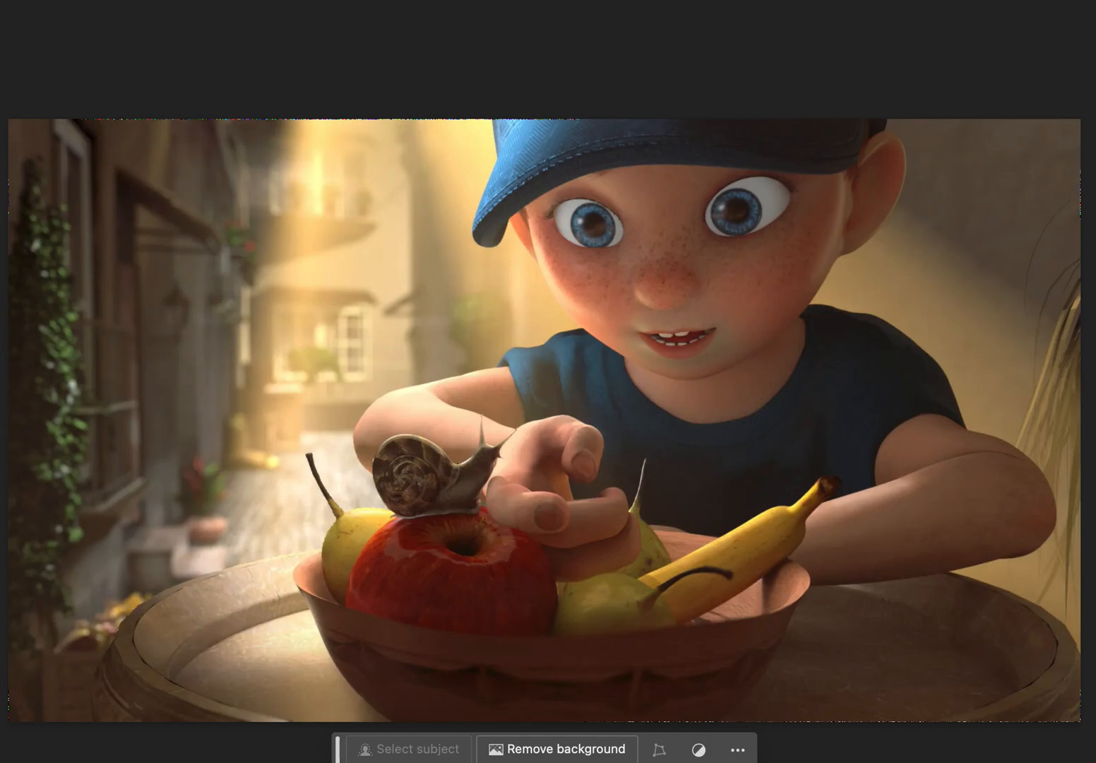
key(ctrl+z)
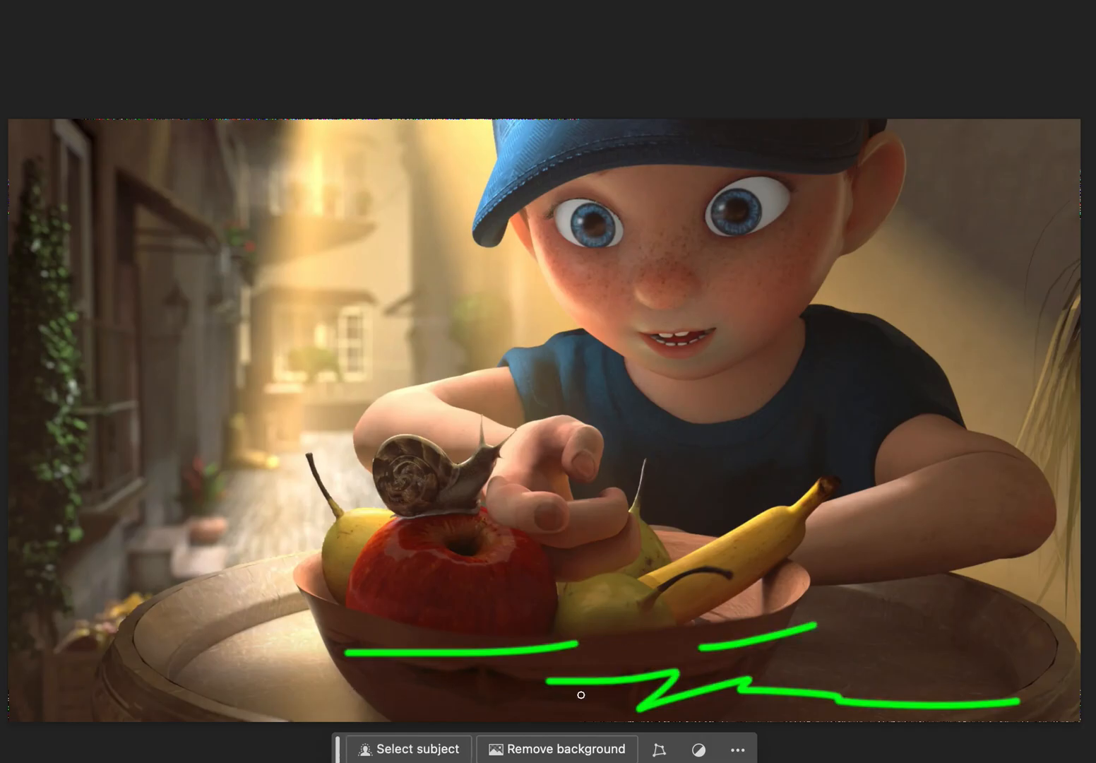
mouse_move(569, 709)
mouse_down()
mouse_move(840, 664)
mouse_move(905, 701)
mouse_move(990, 708)
mouse_move(1021, 690)
mouse_move(894, 665)
mouse_move(1023, 650)
mouse_move(971, 672)
mouse_move(1004, 680)
mouse_up()
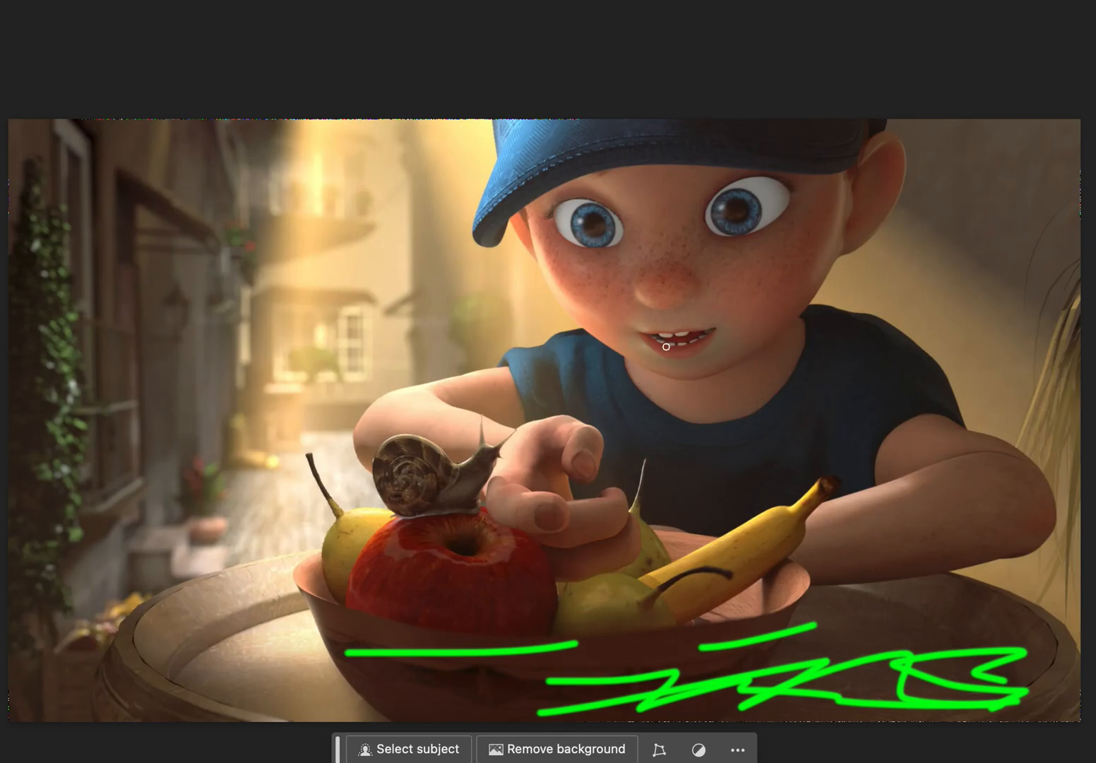
Circle the boy's eye beside his visible ear and mark the shaded cheek, shirt, arm and fruit undersides with green strokes.
mouse_move(770, 164)
mouse_down()
mouse_move(753, 165)
mouse_move(696, 232)
mouse_move(812, 189)
mouse_move(789, 167)
mouse_up()
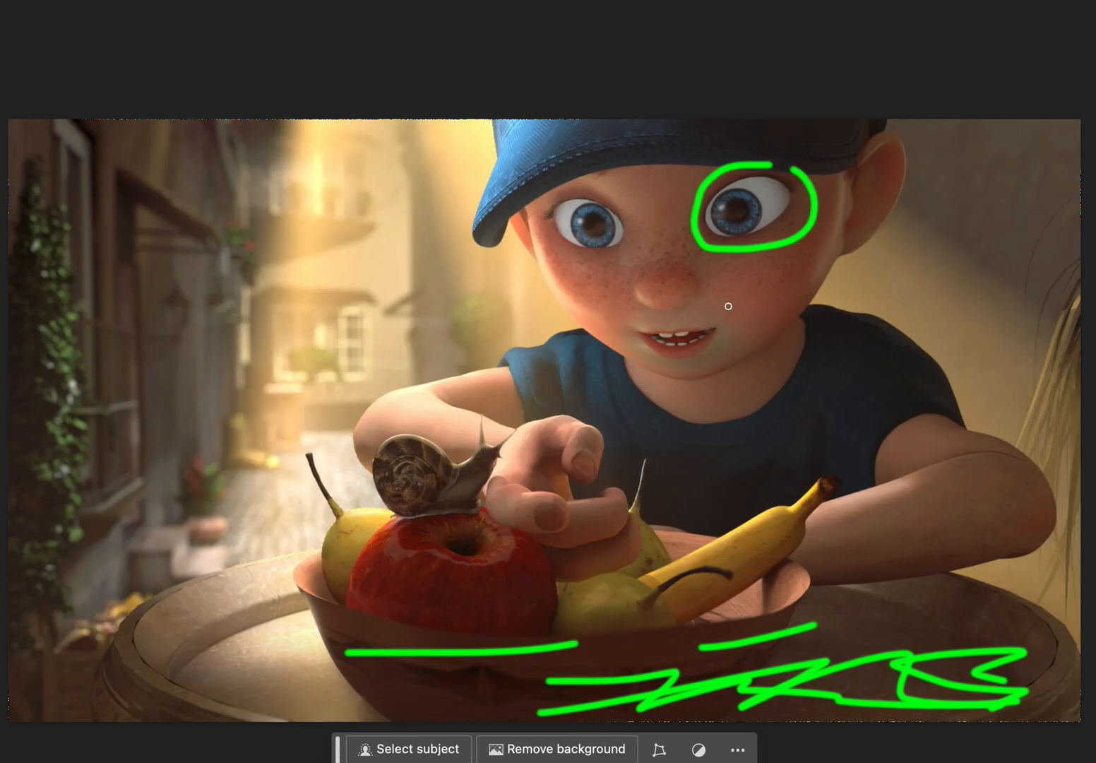
drag(729, 306, 798, 246)
mouse_move(747, 332)
mouse_down()
mouse_move(796, 301)
mouse_move(801, 392)
mouse_move(775, 454)
mouse_move(855, 494)
mouse_move(911, 497)
mouse_up()
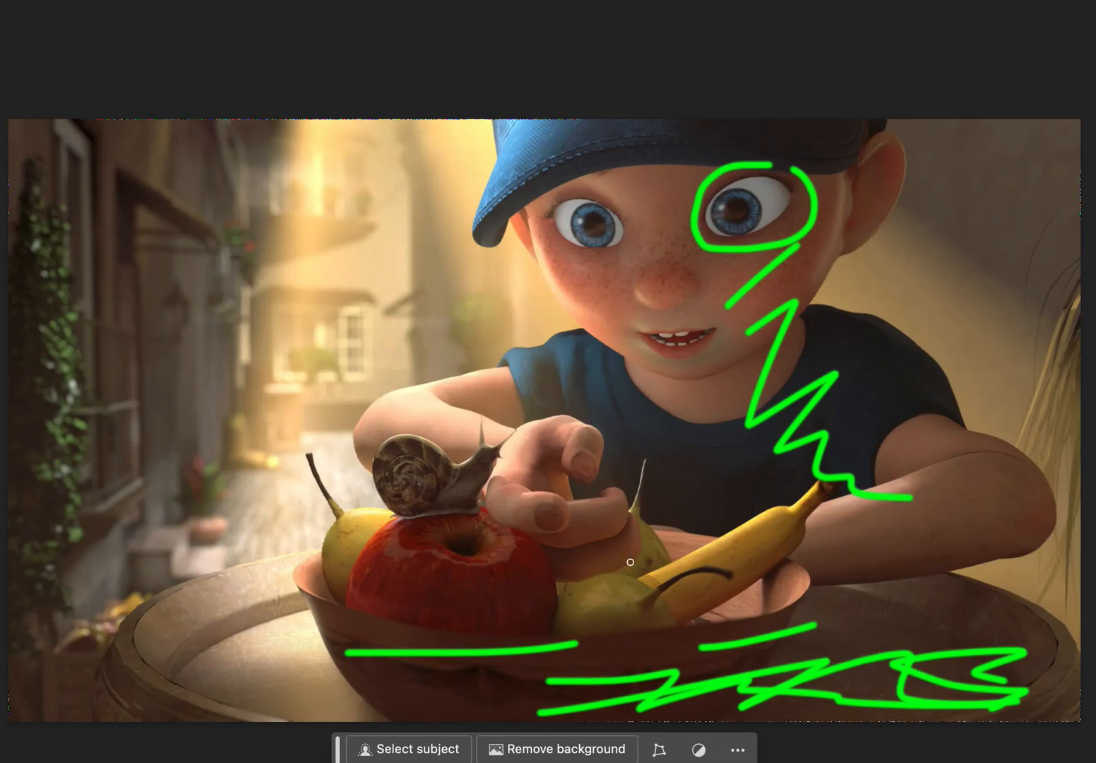
drag(412, 594, 509, 585)
mouse_move(472, 624)
mouse_down()
mouse_move(522, 606)
mouse_move(639, 607)
mouse_move(649, 631)
mouse_up()
drag(695, 590, 810, 526)
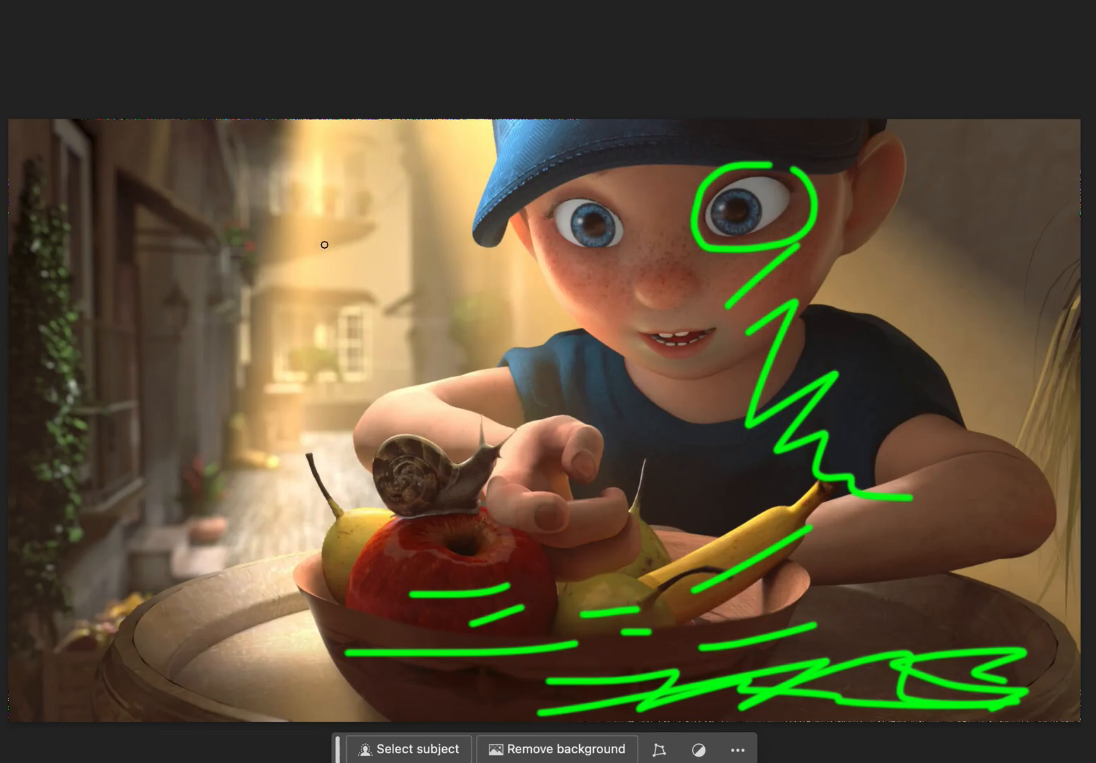
Draw a green arrow from the sunlit background towards the boy and mark the edge of his cheek facing that light.
mouse_move(365, 266)
mouse_down()
mouse_move(365, 298)
mouse_move(429, 330)
mouse_move(422, 361)
mouse_up()
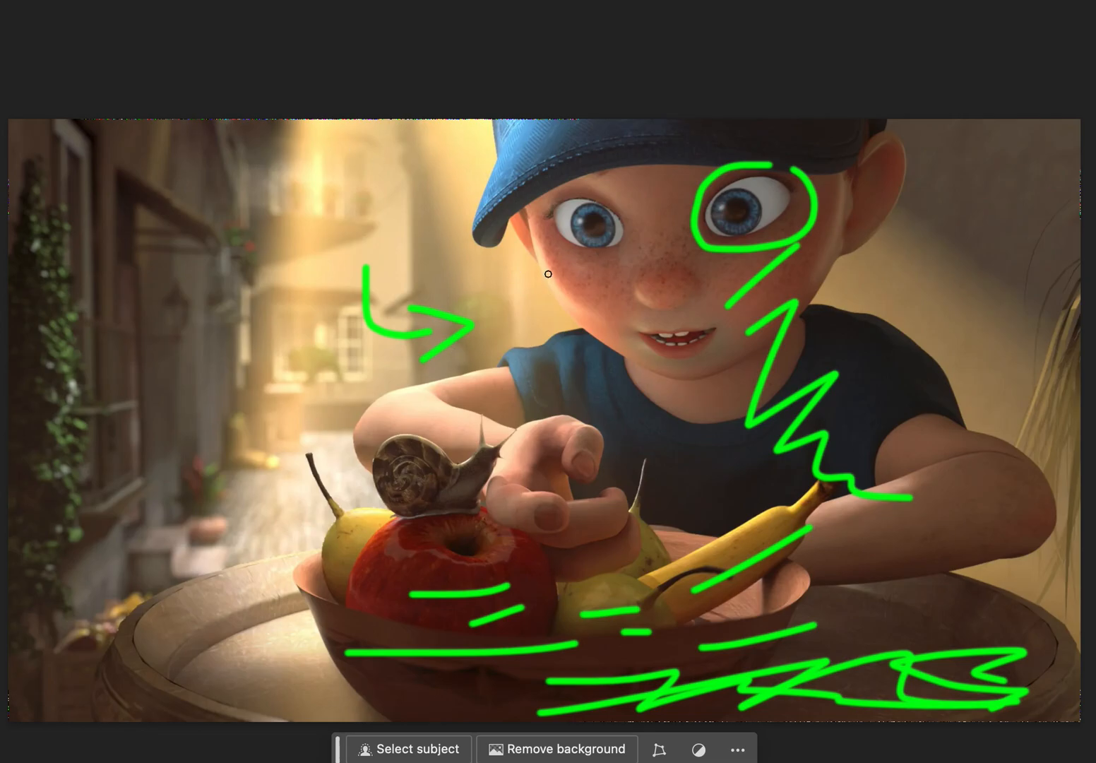
mouse_move(541, 200)
mouse_down()
mouse_move(546, 273)
mouse_move(581, 322)
mouse_up()
drag(558, 269, 620, 337)
click(561, 326)
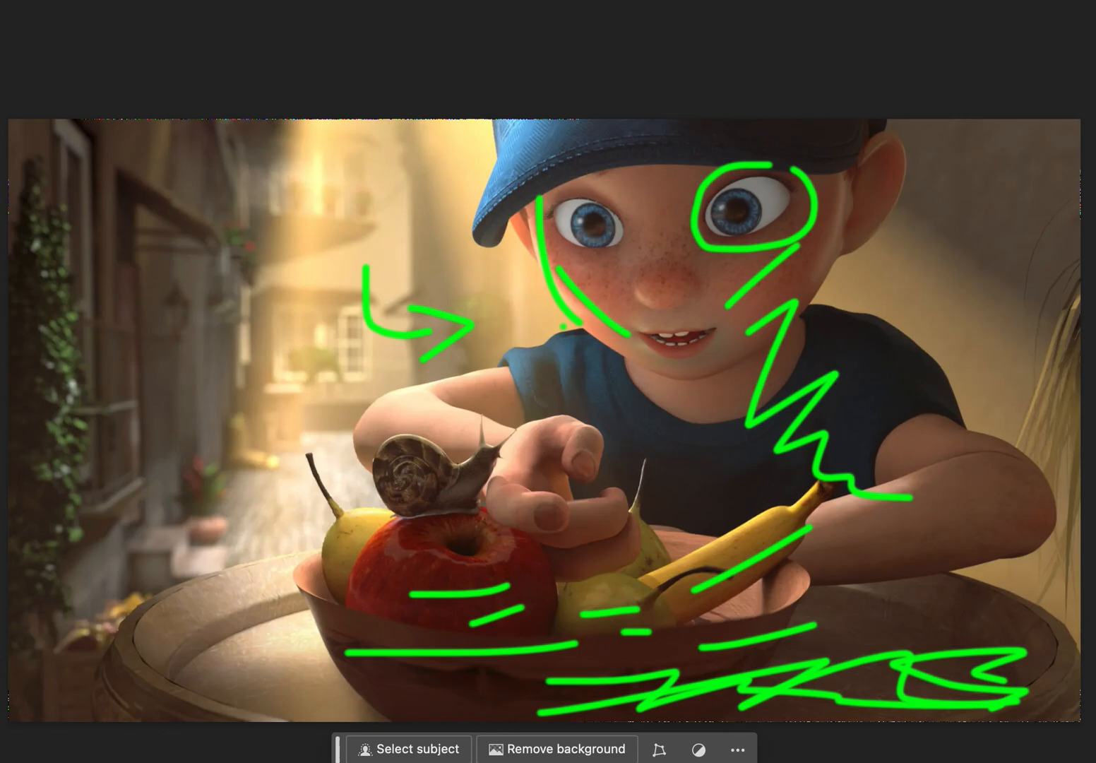
Compare the marked-up painting with the flower reference shown and hidden, and clear the green marks.
key(super+comma)
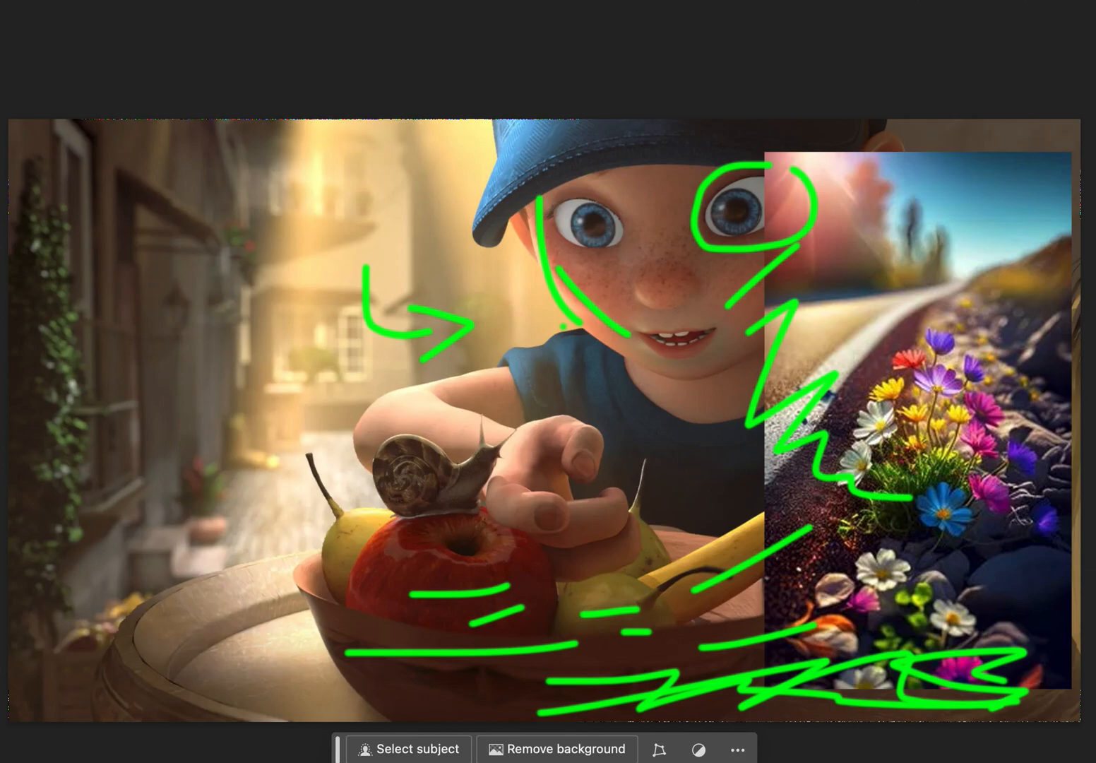
key(super+comma)
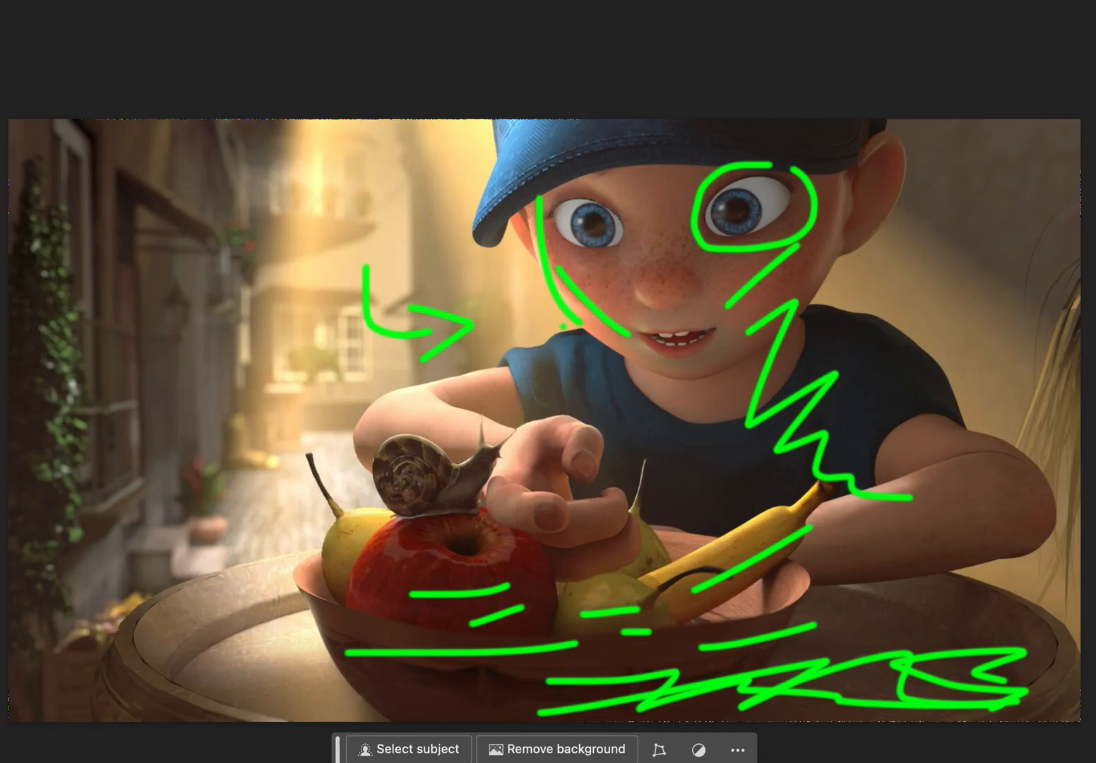
key(super+comma)
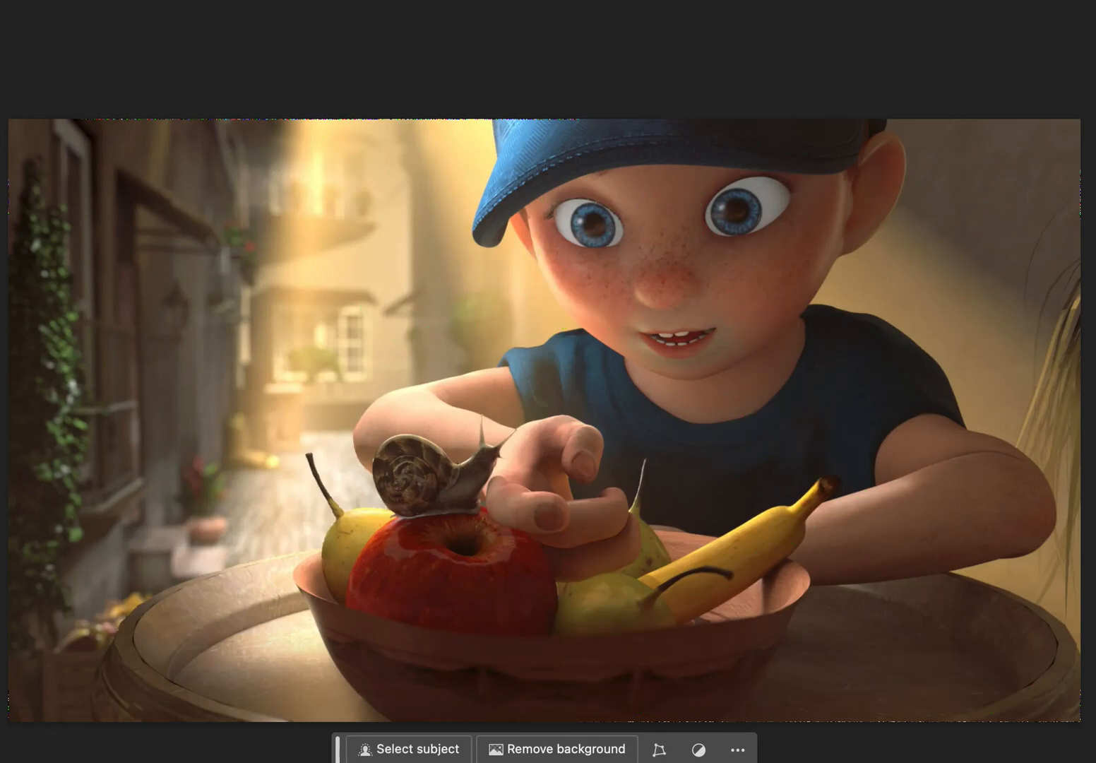
Outline the dark foreground area across the front of the bowl and the tabletop in green.
mouse_move(788, 616)
mouse_down()
mouse_move(363, 664)
mouse_move(427, 709)
mouse_move(771, 722)
mouse_move(965, 694)
mouse_move(1038, 668)
mouse_move(1053, 648)
mouse_move(969, 630)
mouse_move(902, 640)
mouse_move(861, 614)
mouse_move(819, 634)
mouse_move(785, 678)
mouse_move(765, 660)
mouse_move(768, 634)
mouse_up()
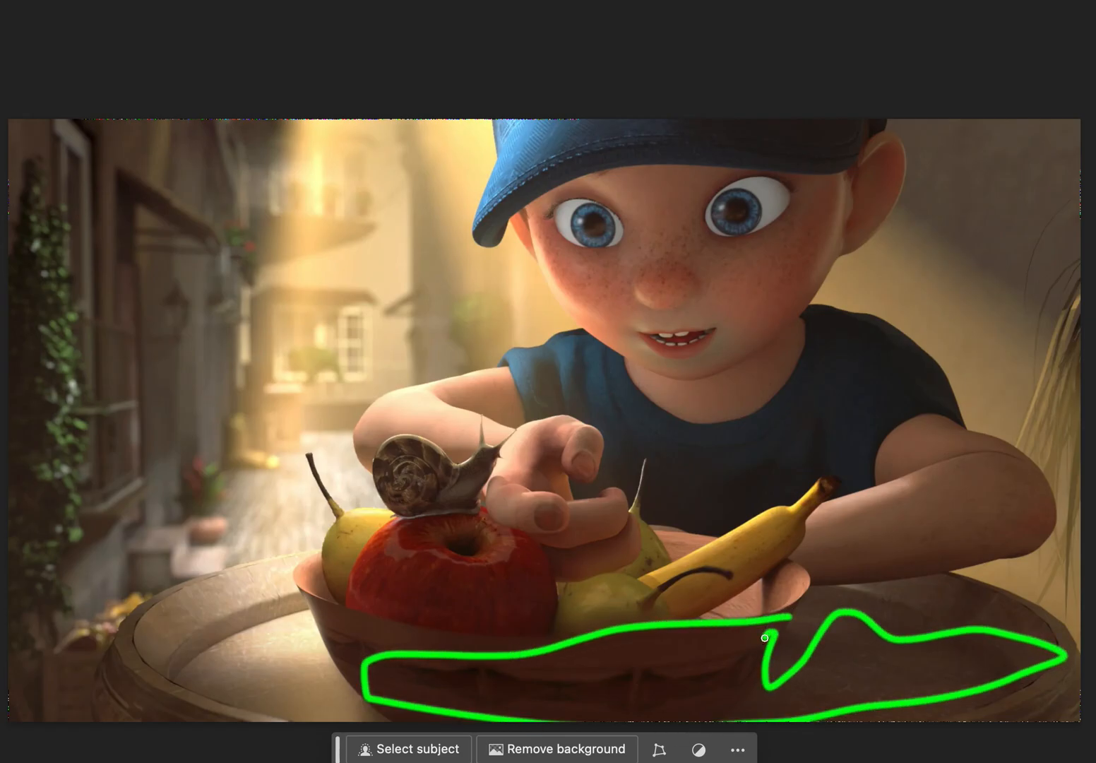
drag(681, 671, 699, 679)
Change the brush colour to purple and mark the shaded undersides of the apple, front pear and banana.
click(1038, 92)
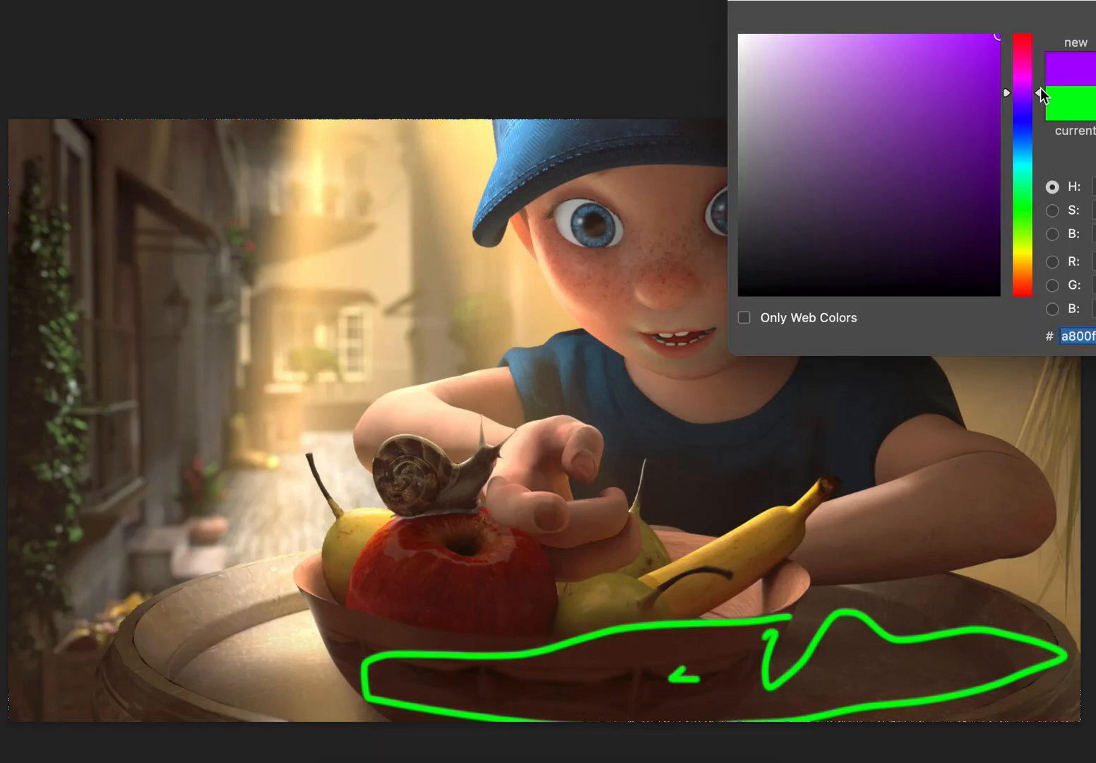
key(Return)
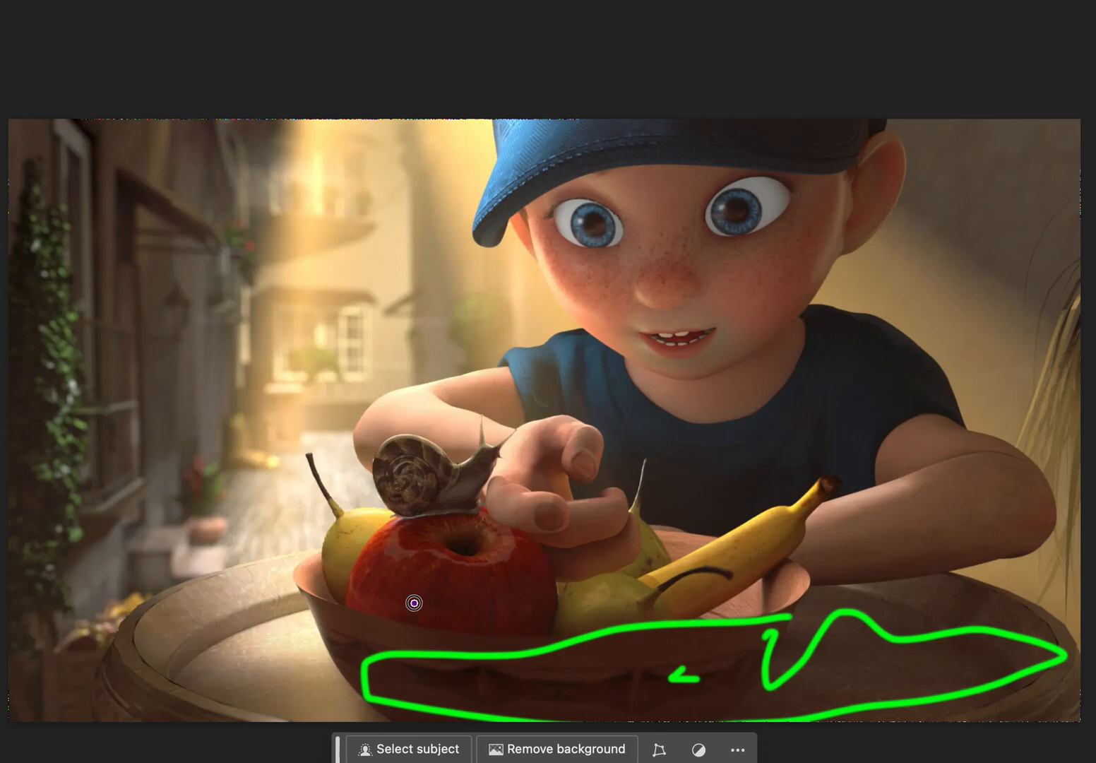
drag(412, 604, 533, 575)
drag(483, 625, 523, 612)
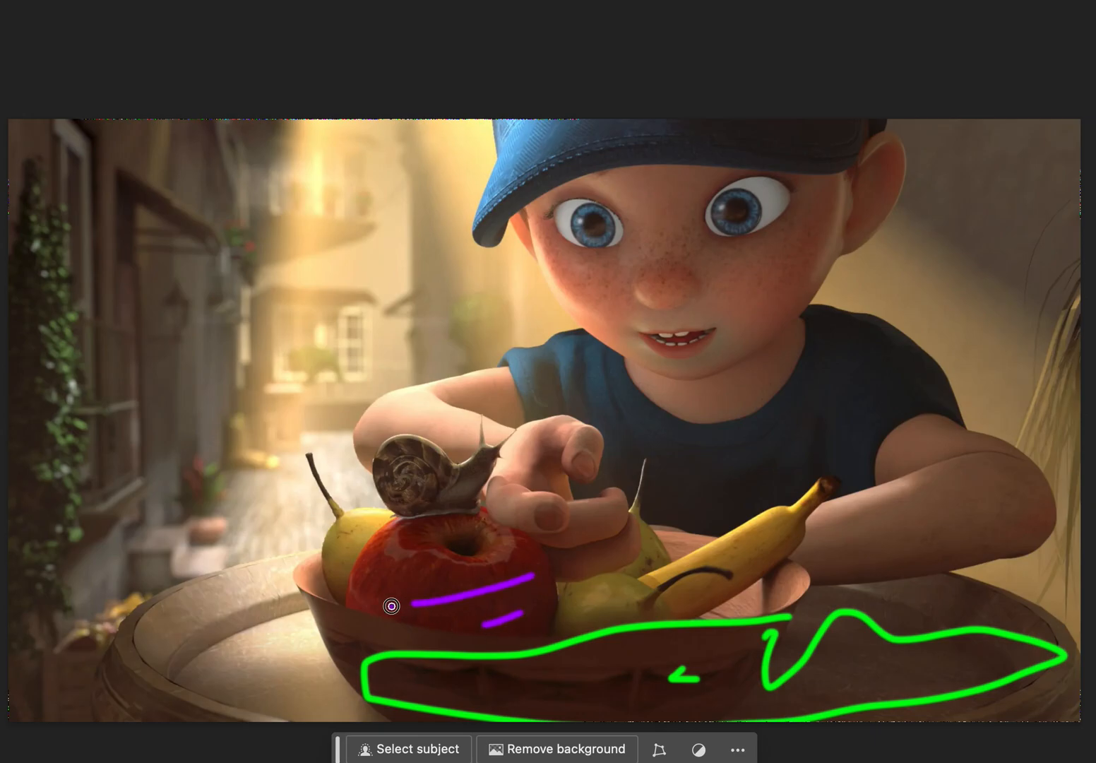
drag(389, 606, 449, 602)
drag(698, 600, 795, 532)
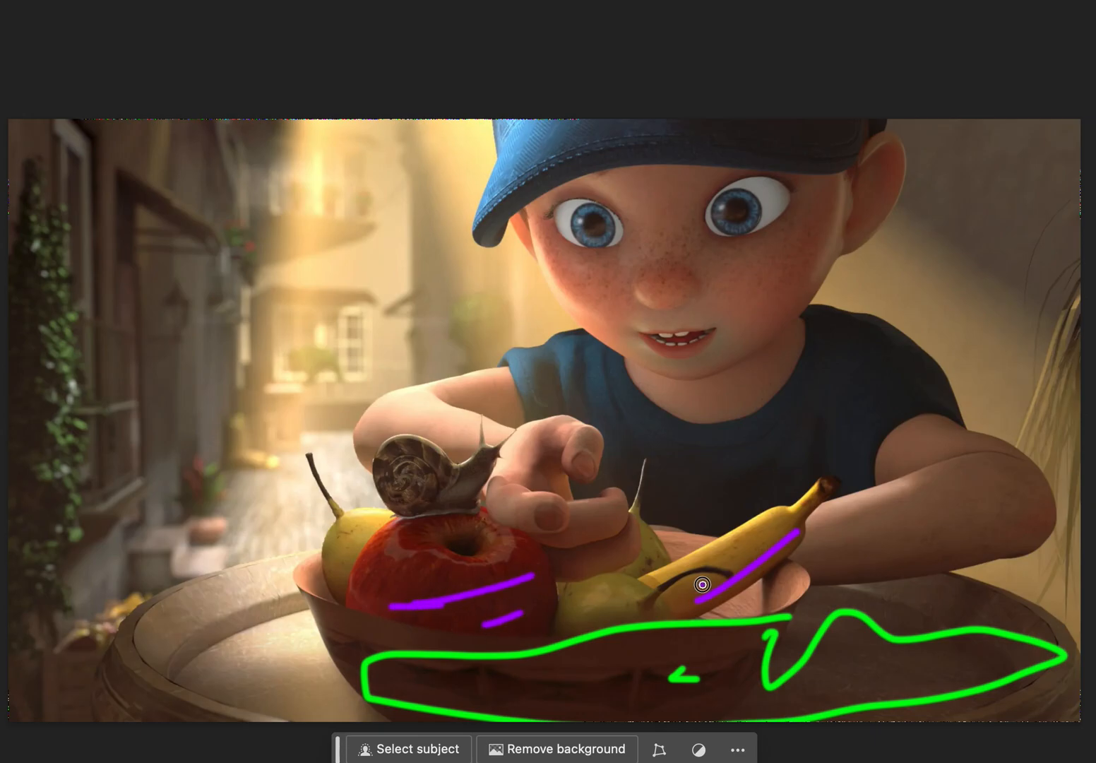
drag(703, 584, 797, 531)
mouse_move(577, 620)
mouse_down()
mouse_move(620, 608)
mouse_move(621, 622)
mouse_up()
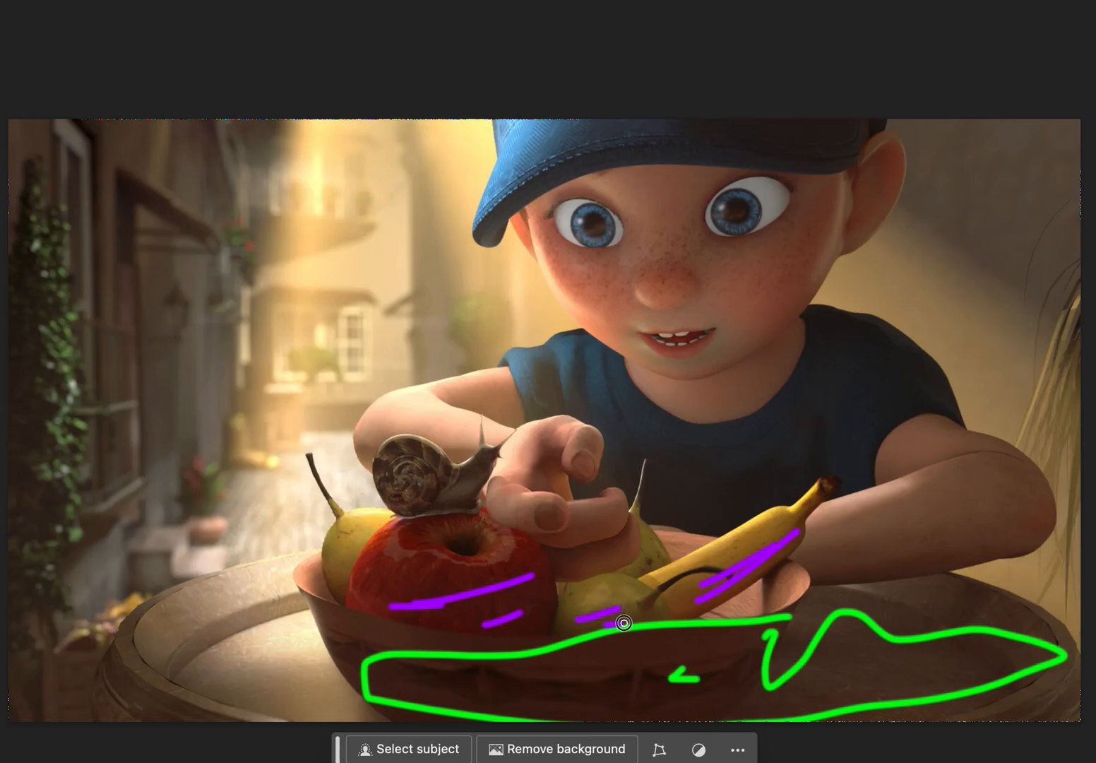
click(397, 578)
Mark the shaded side of the boy's face, from the eye and nose down across his shirt to the arm, in purple.
drag(686, 208, 786, 159)
drag(723, 261, 793, 204)
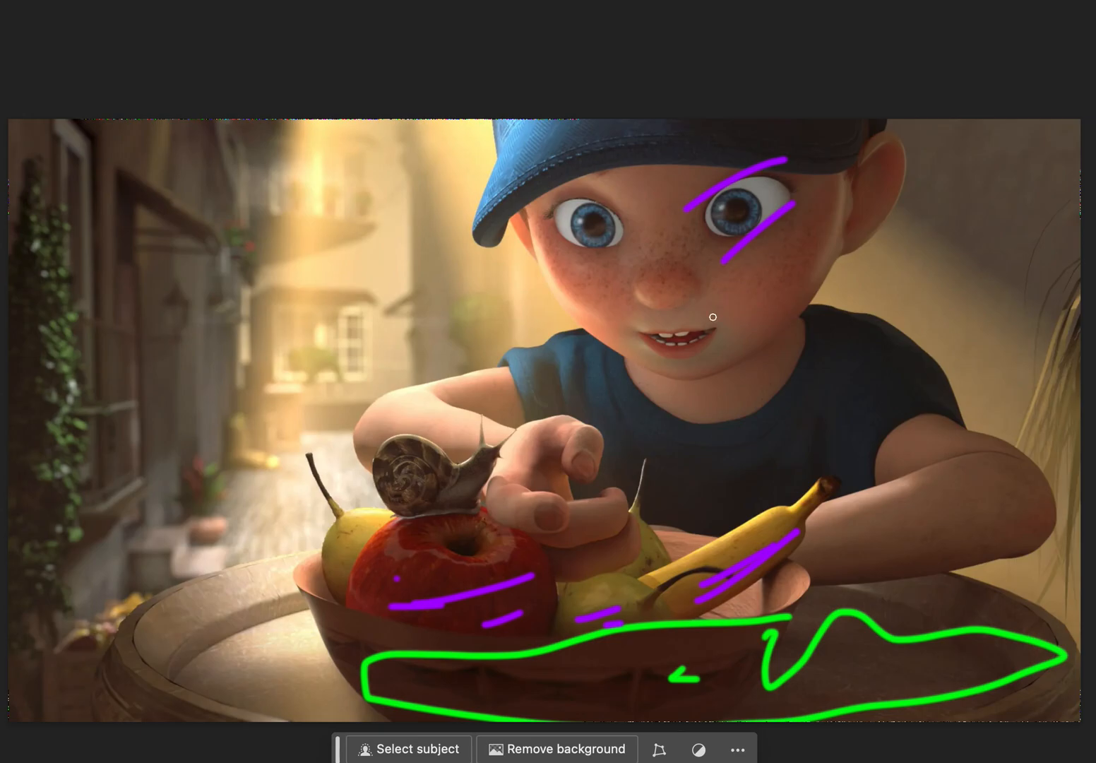
drag(704, 327, 835, 224)
drag(728, 373, 823, 272)
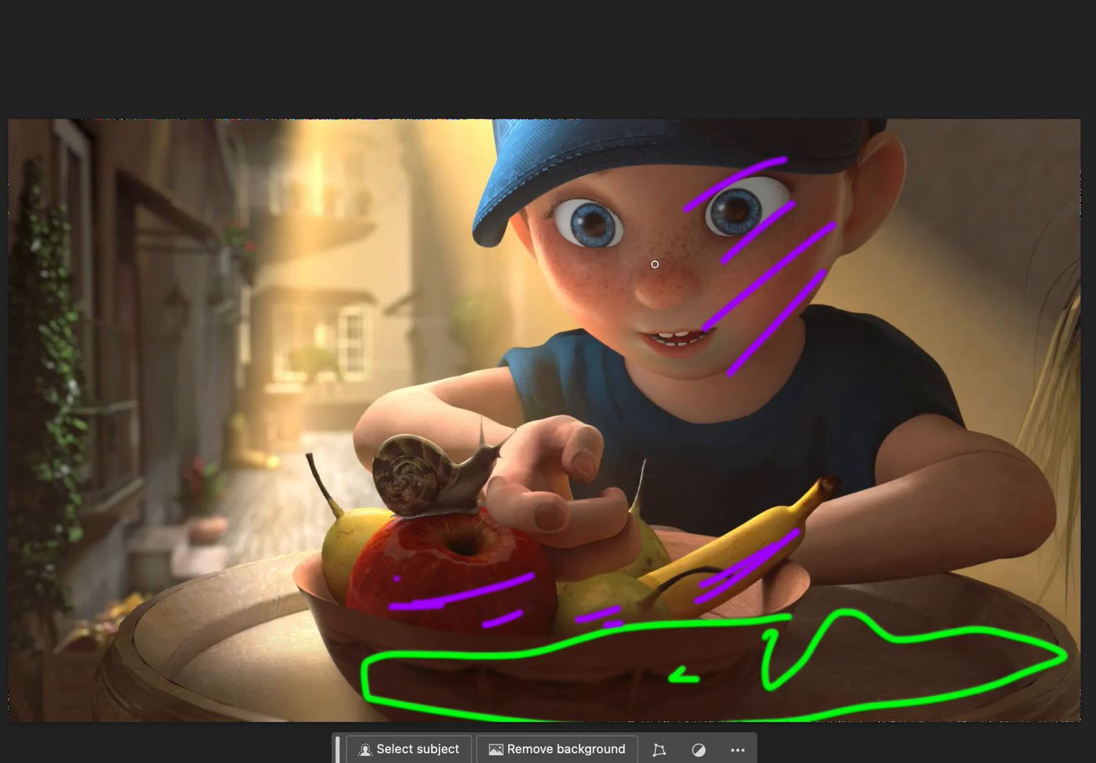
mouse_move(641, 261)
mouse_down()
mouse_move(701, 257)
mouse_move(760, 237)
mouse_move(737, 229)
mouse_move(768, 229)
mouse_move(737, 272)
mouse_up()
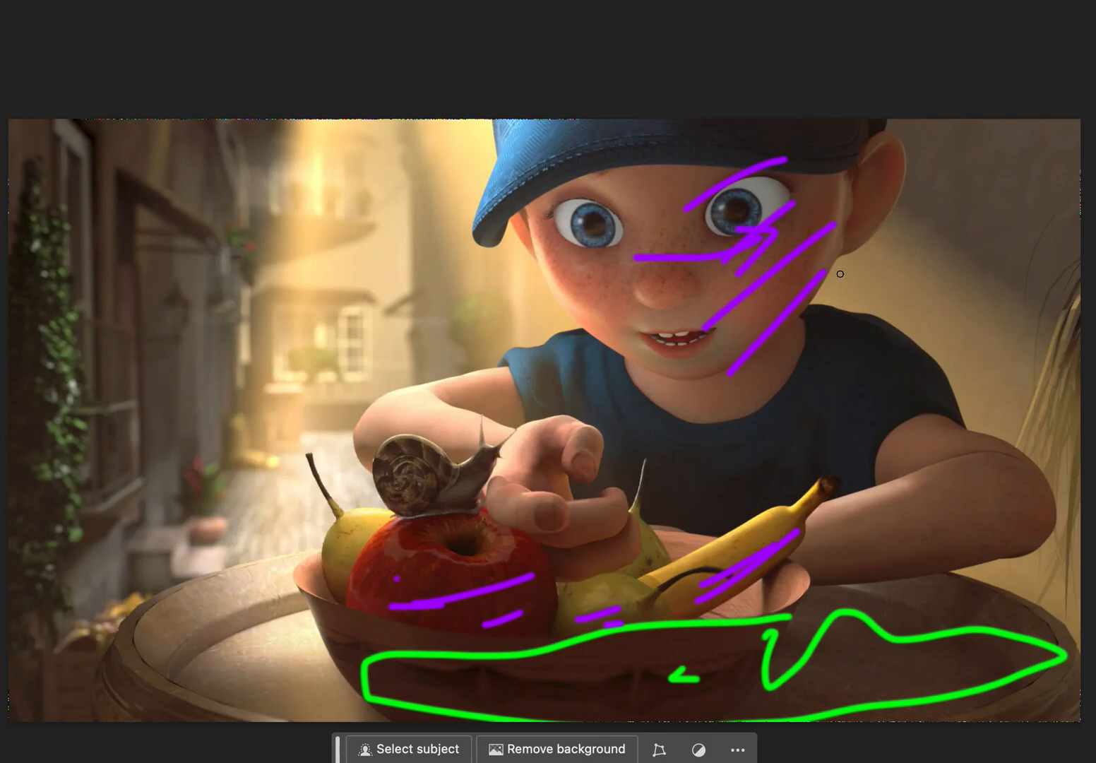
mouse_move(810, 205)
mouse_down()
mouse_move(775, 379)
mouse_move(810, 371)
mouse_move(873, 423)
mouse_move(916, 498)
mouse_move(960, 523)
mouse_up()
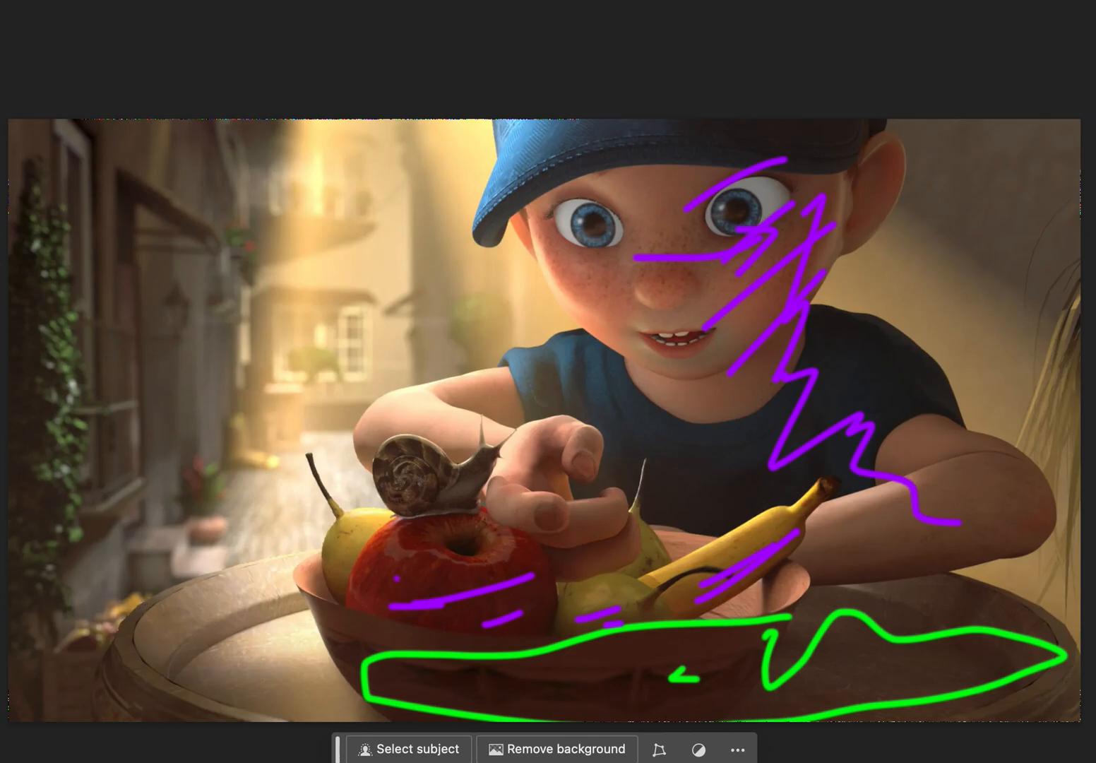
Change the brush colour to blue, trace the outer edge of the boy's shaded shoulder and arm, and circle his shaded eye.
click(1023, 139)
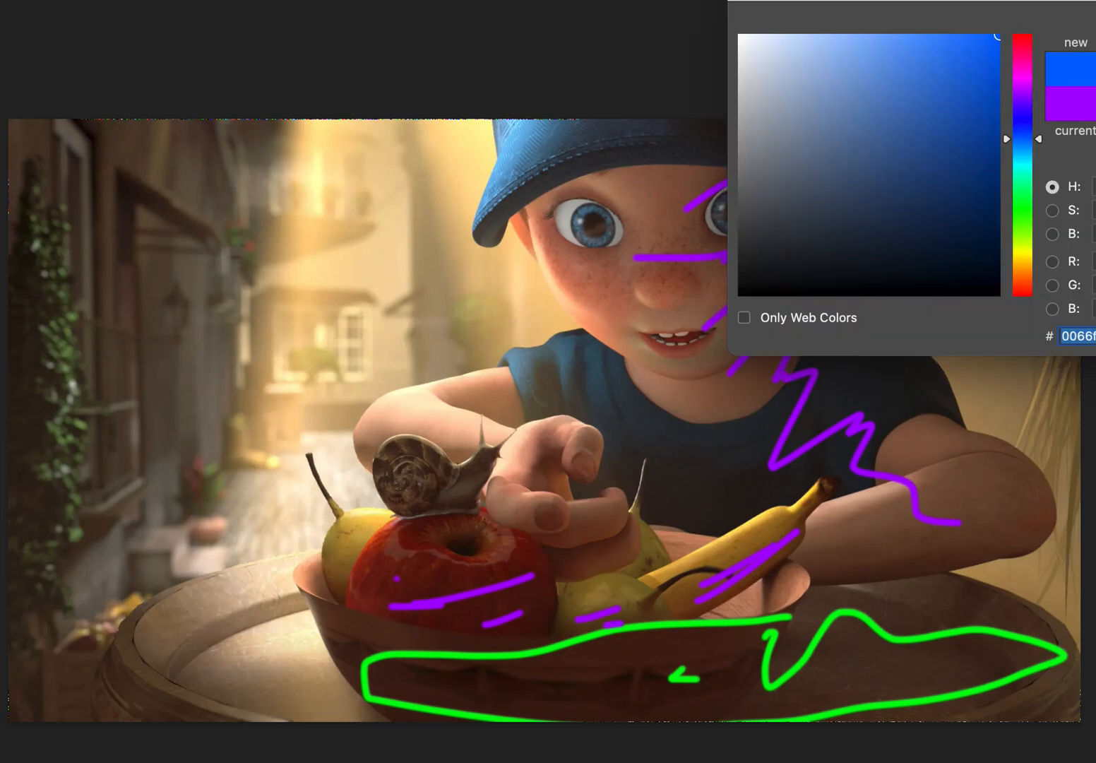
key(Return)
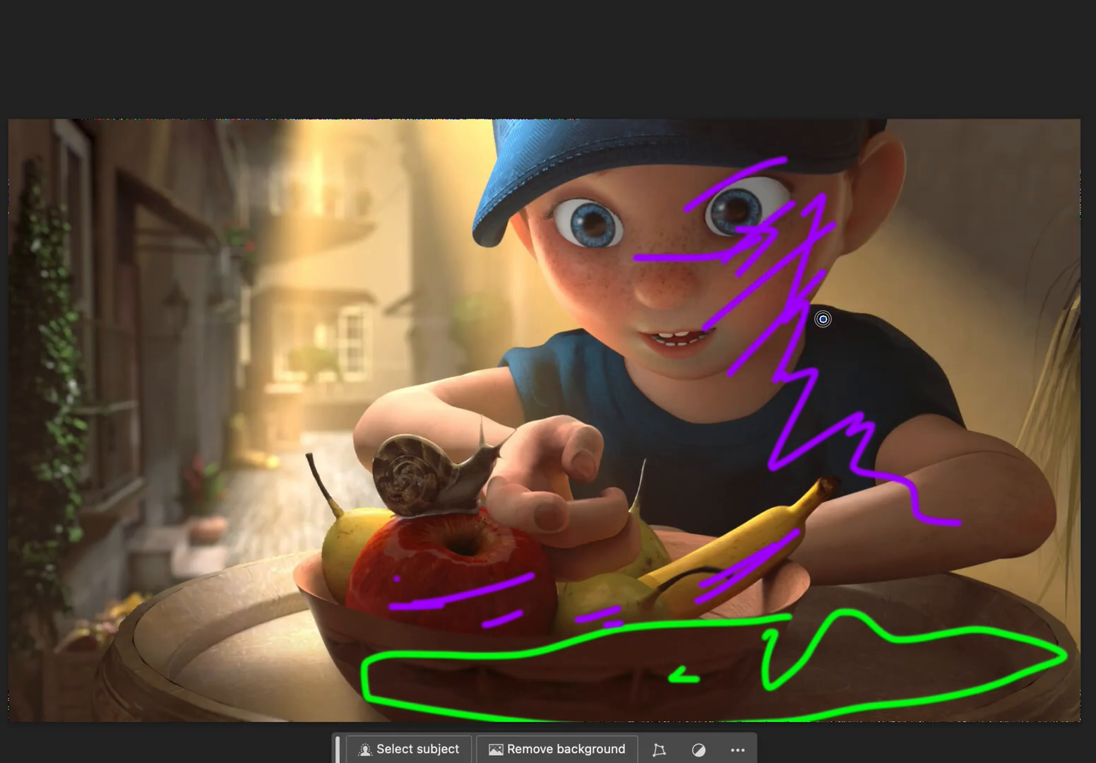
mouse_move(822, 317)
mouse_down()
mouse_move(944, 380)
mouse_move(964, 416)
mouse_up()
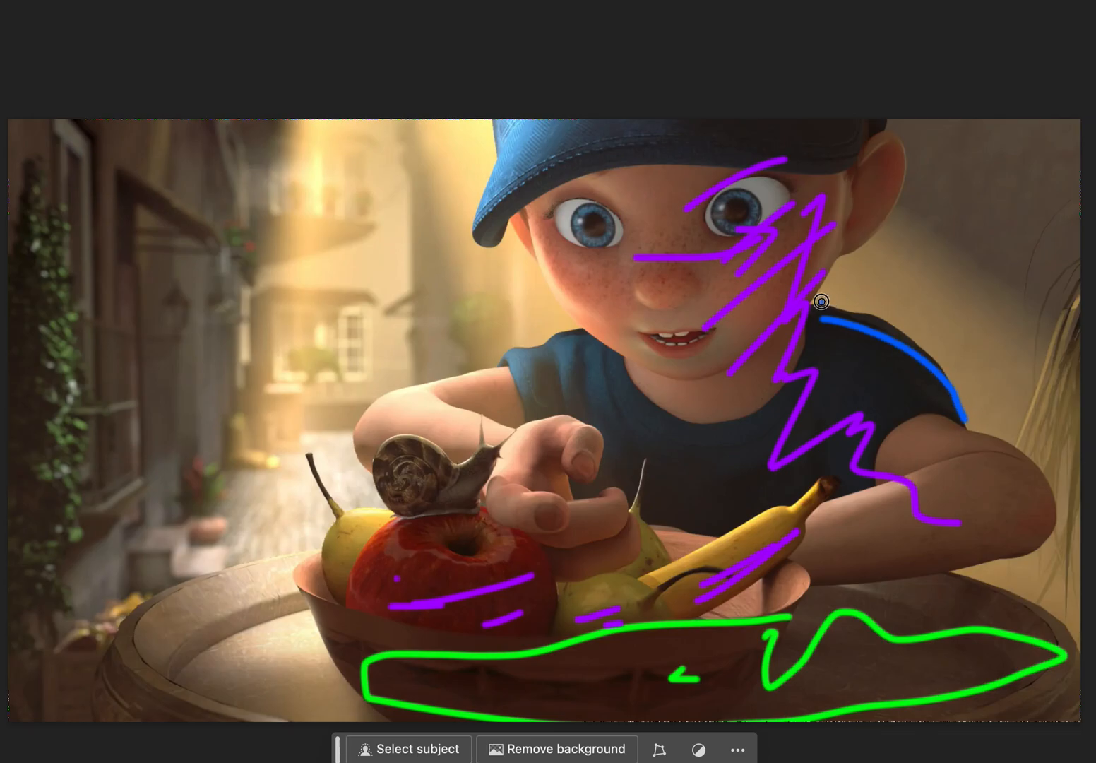
drag(820, 300, 969, 423)
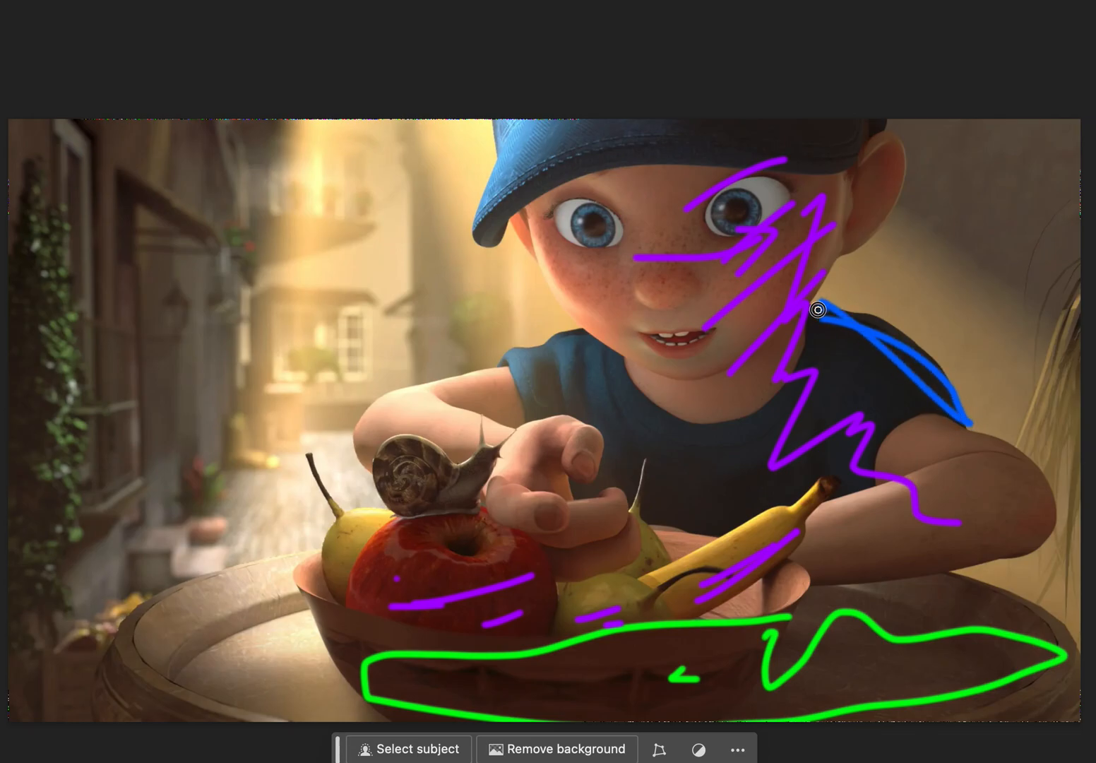
mouse_move(819, 308)
mouse_down()
mouse_move(859, 312)
mouse_move(932, 351)
mouse_move(972, 417)
mouse_move(933, 405)
mouse_move(1033, 466)
mouse_move(1044, 486)
mouse_move(1044, 525)
mouse_move(898, 576)
mouse_move(1049, 520)
mouse_move(1030, 551)
mouse_up()
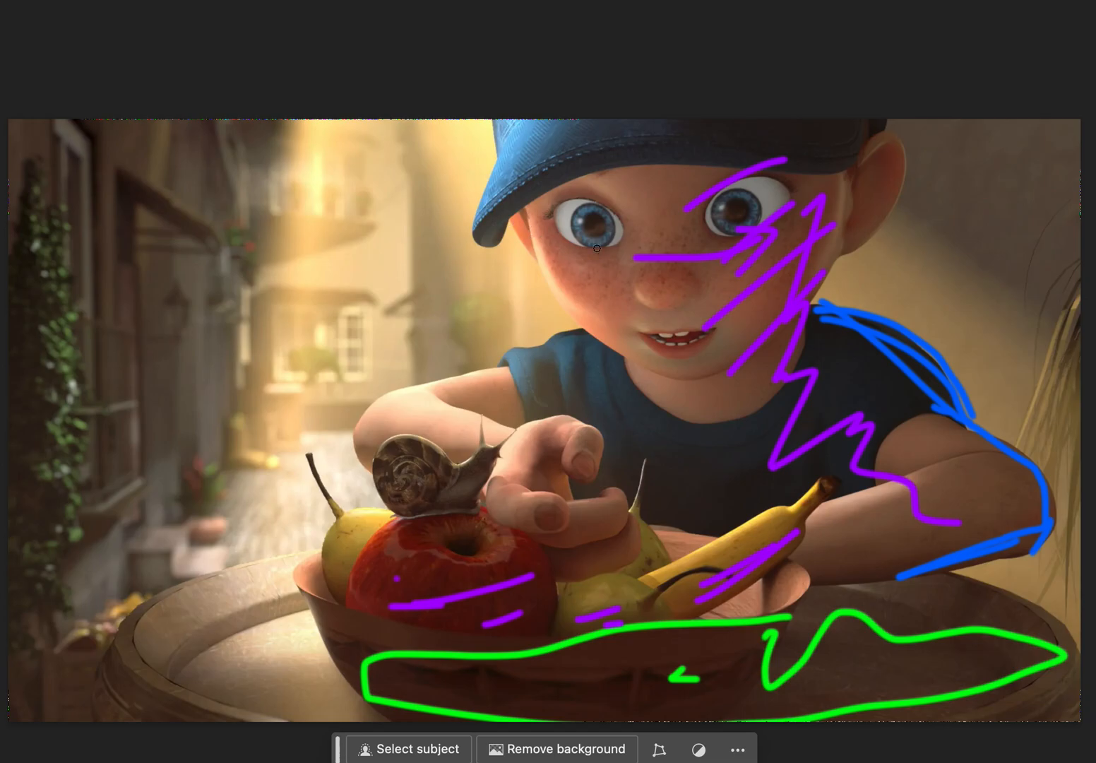
mouse_move(788, 178)
mouse_down()
mouse_move(715, 173)
mouse_move(673, 214)
mouse_move(795, 240)
mouse_move(785, 168)
mouse_up()
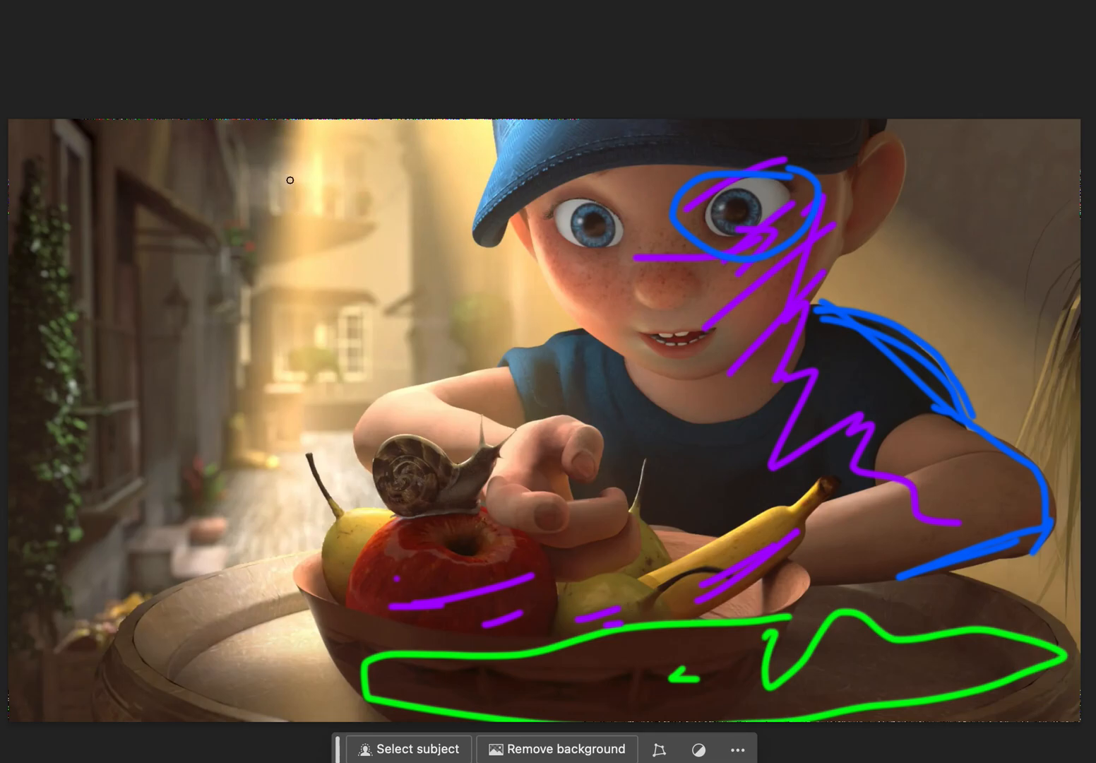
Mark the light-to-shadow transitions on the alley buildings and the wall behind the boy in blue, and compare the painting with the marks hidden and shown.
drag(285, 129, 223, 174)
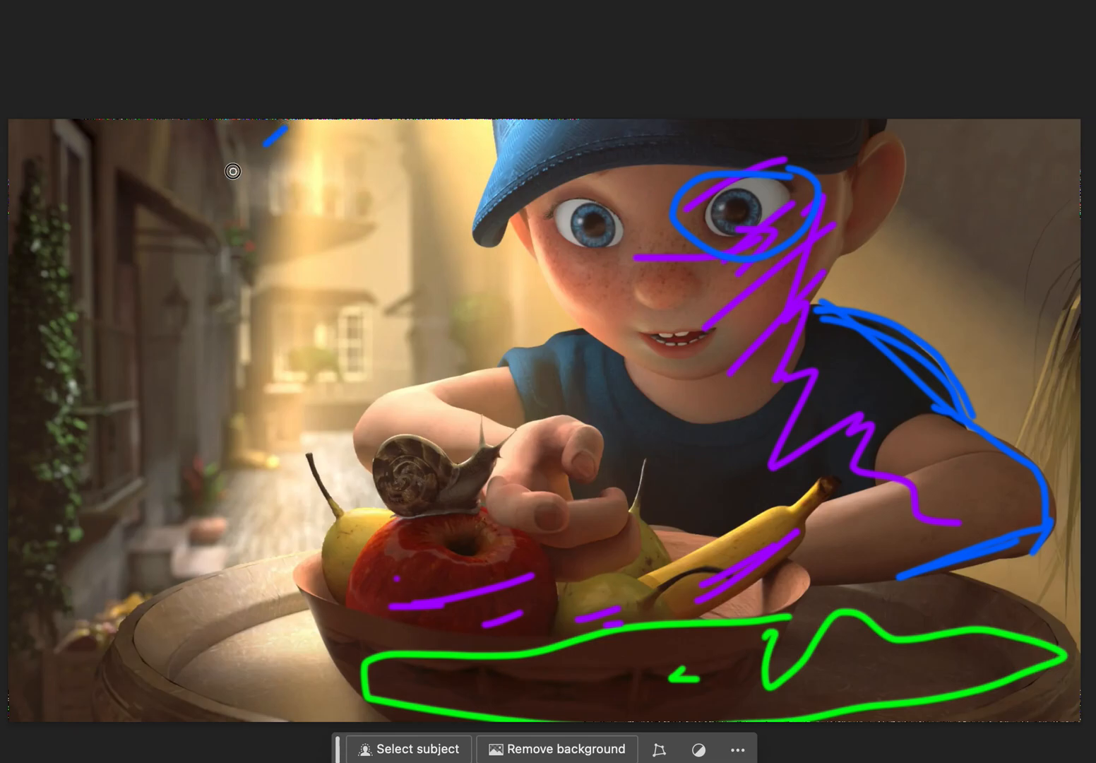
mouse_move(292, 158)
mouse_down()
mouse_move(234, 219)
mouse_move(210, 286)
mouse_move(250, 486)
mouse_up()
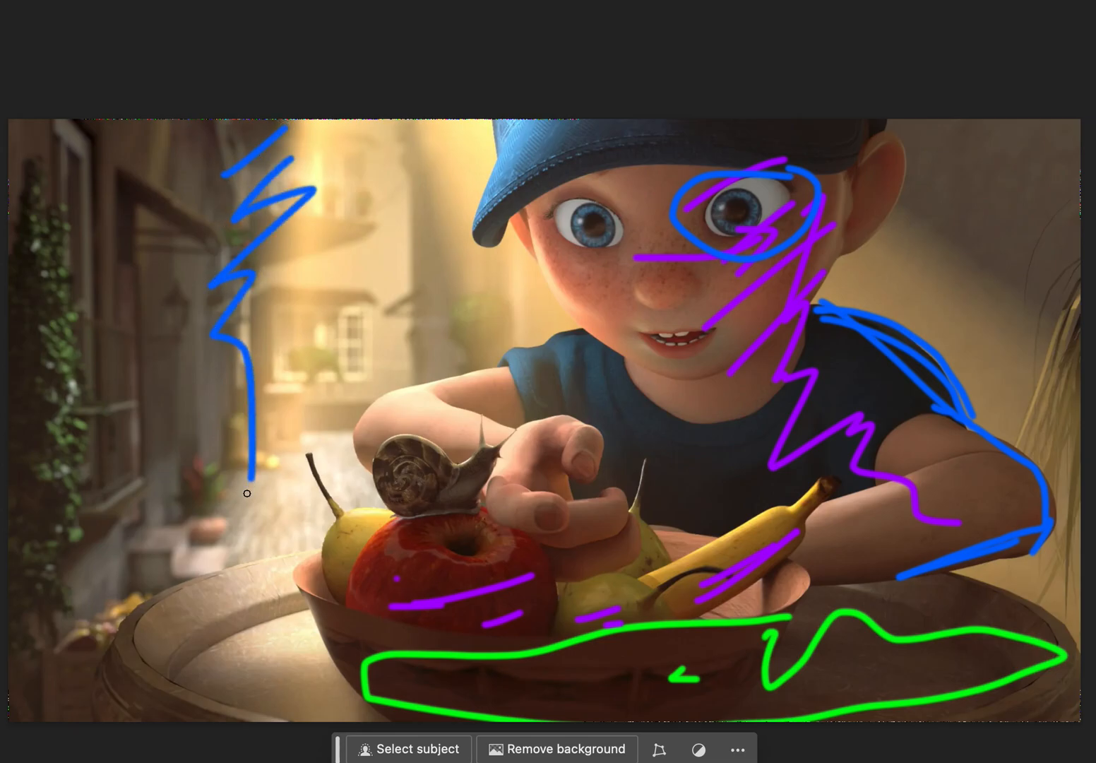
mouse_move(929, 230)
mouse_down()
mouse_move(1008, 261)
mouse_move(1092, 346)
mouse_up()
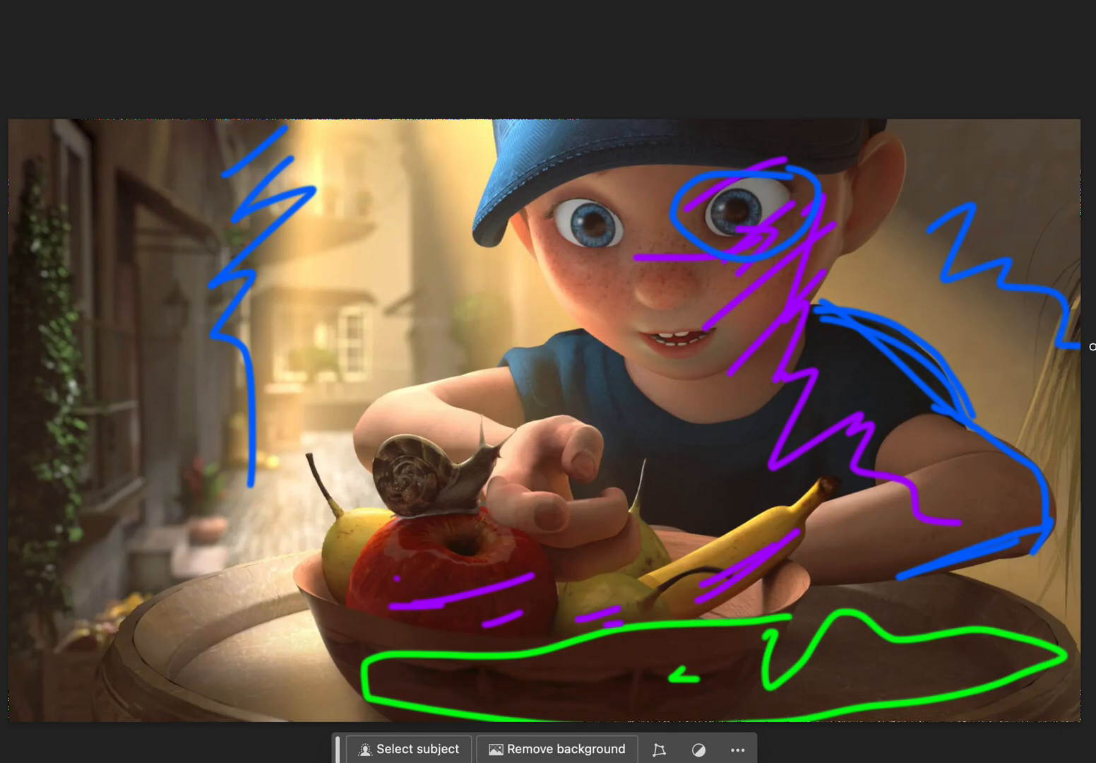
mouse_move(904, 227)
mouse_down()
mouse_move(906, 183)
mouse_move(888, 209)
mouse_up()
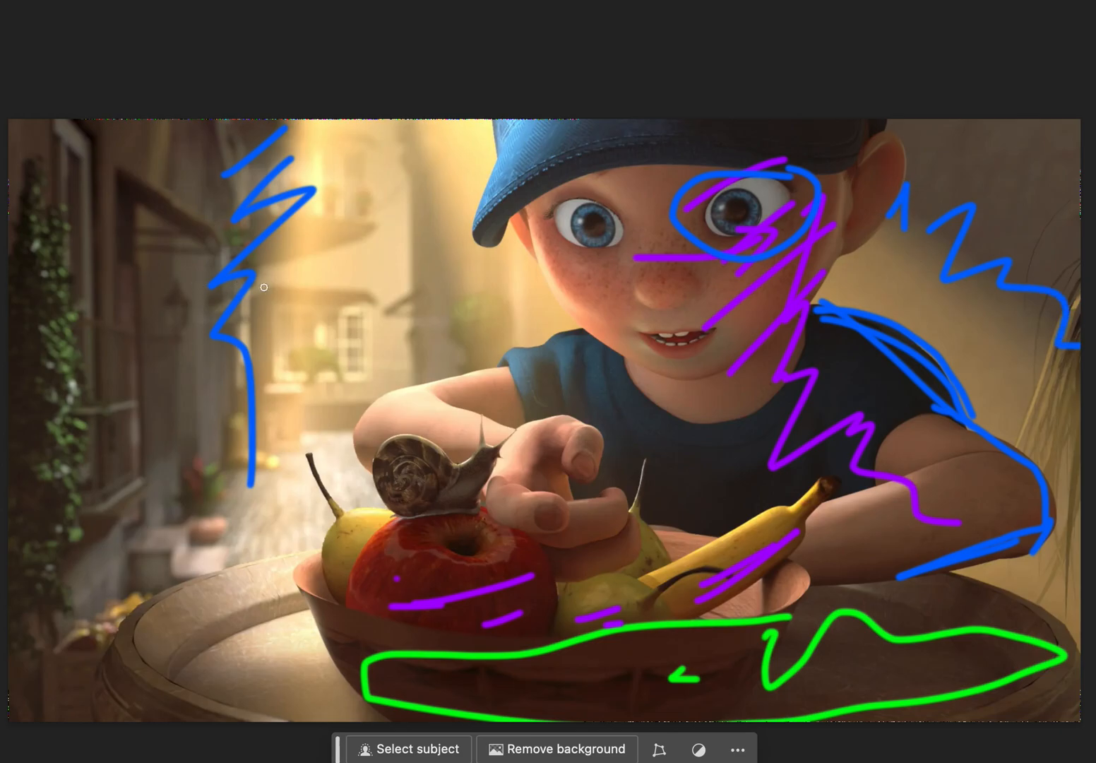
mouse_move(266, 291)
mouse_down()
mouse_move(243, 349)
mouse_move(313, 381)
mouse_move(250, 480)
mouse_move(229, 540)
mouse_up()
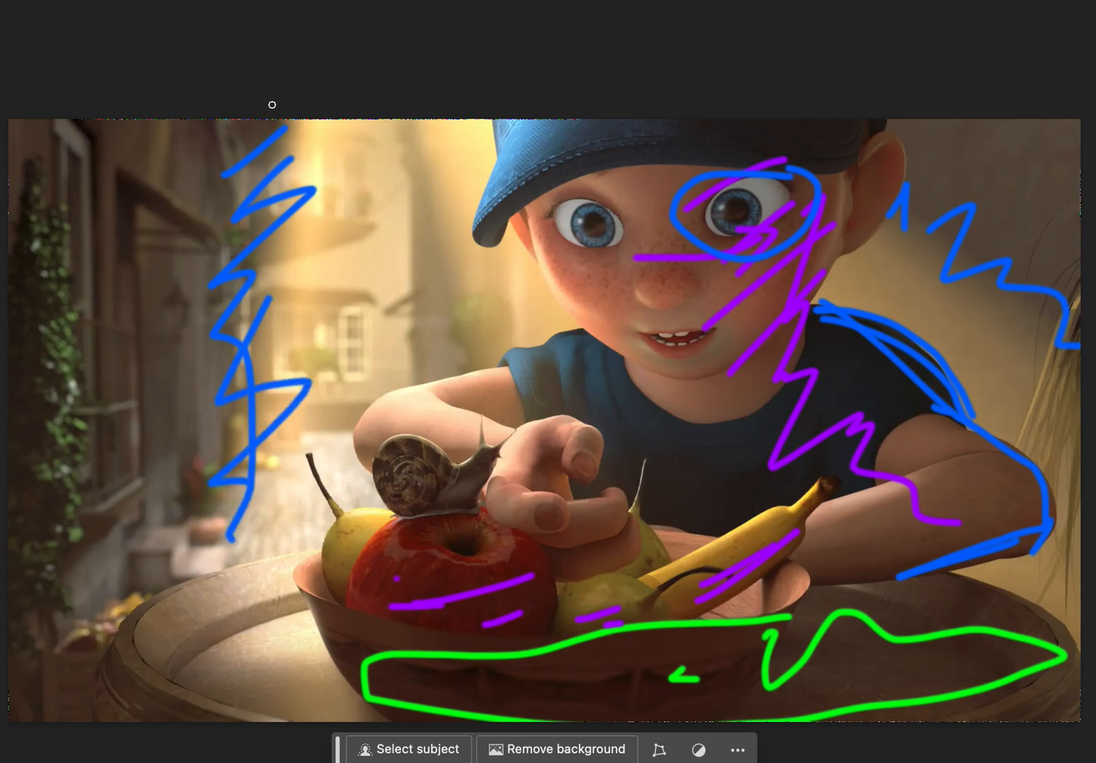
drag(286, 121, 250, 554)
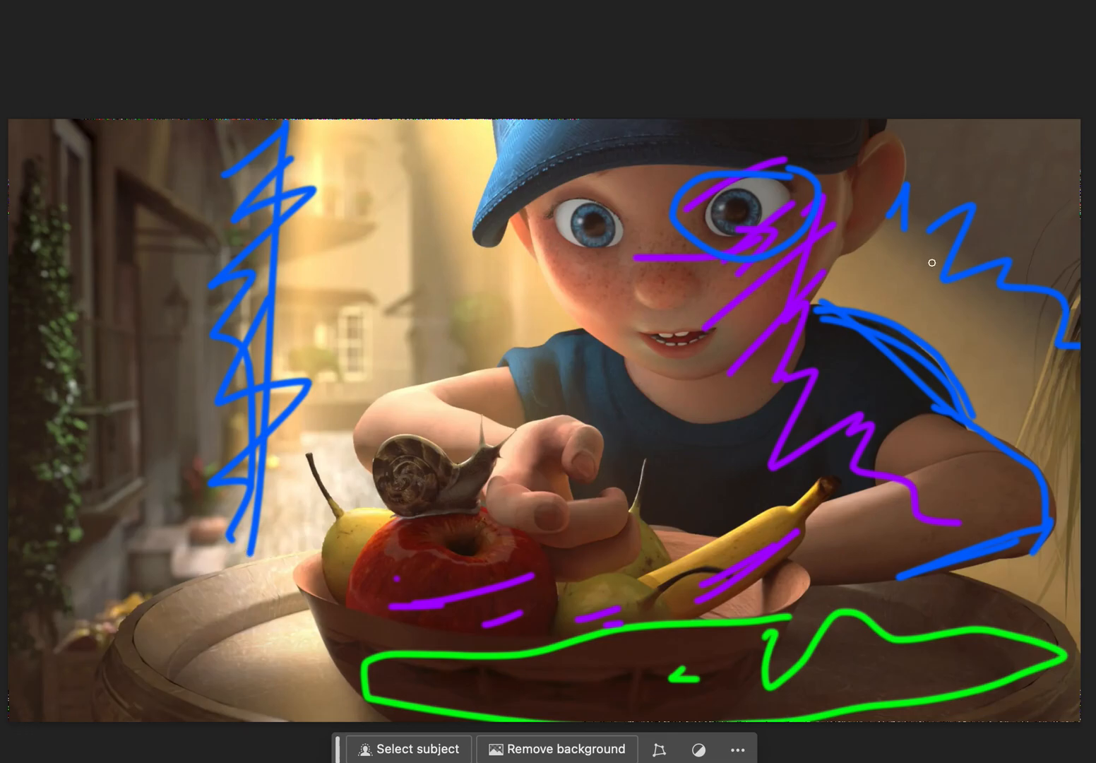
drag(931, 262, 1087, 322)
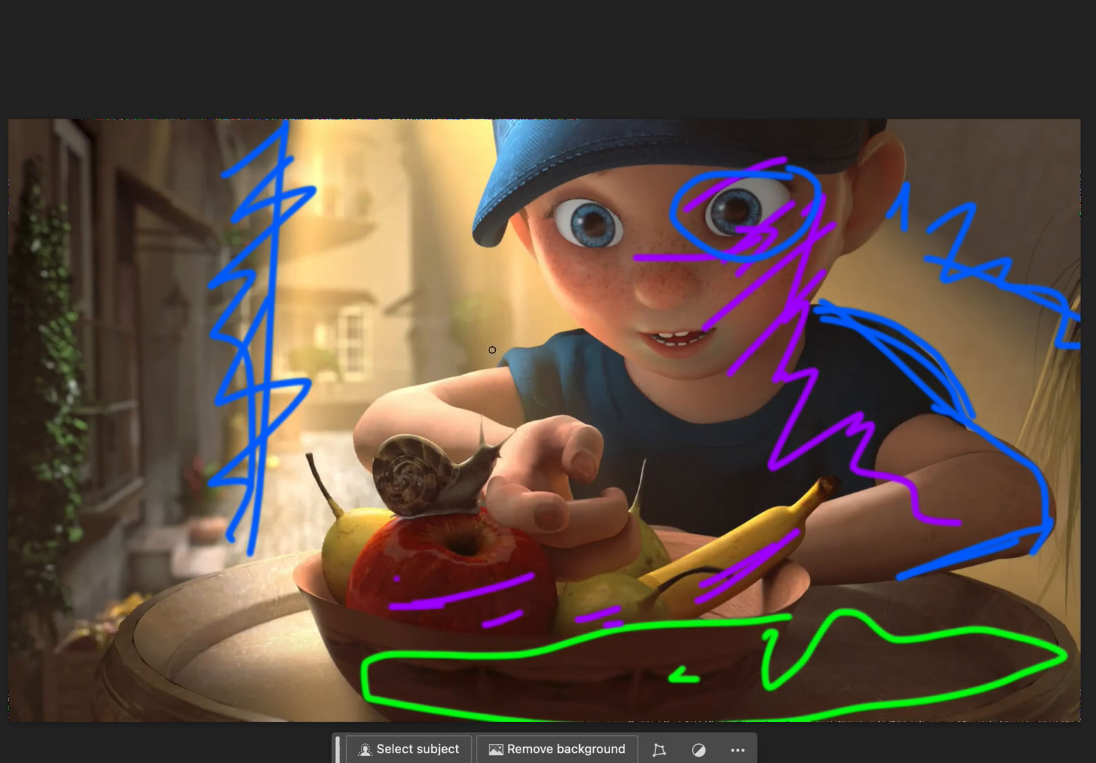
key(super+comma)
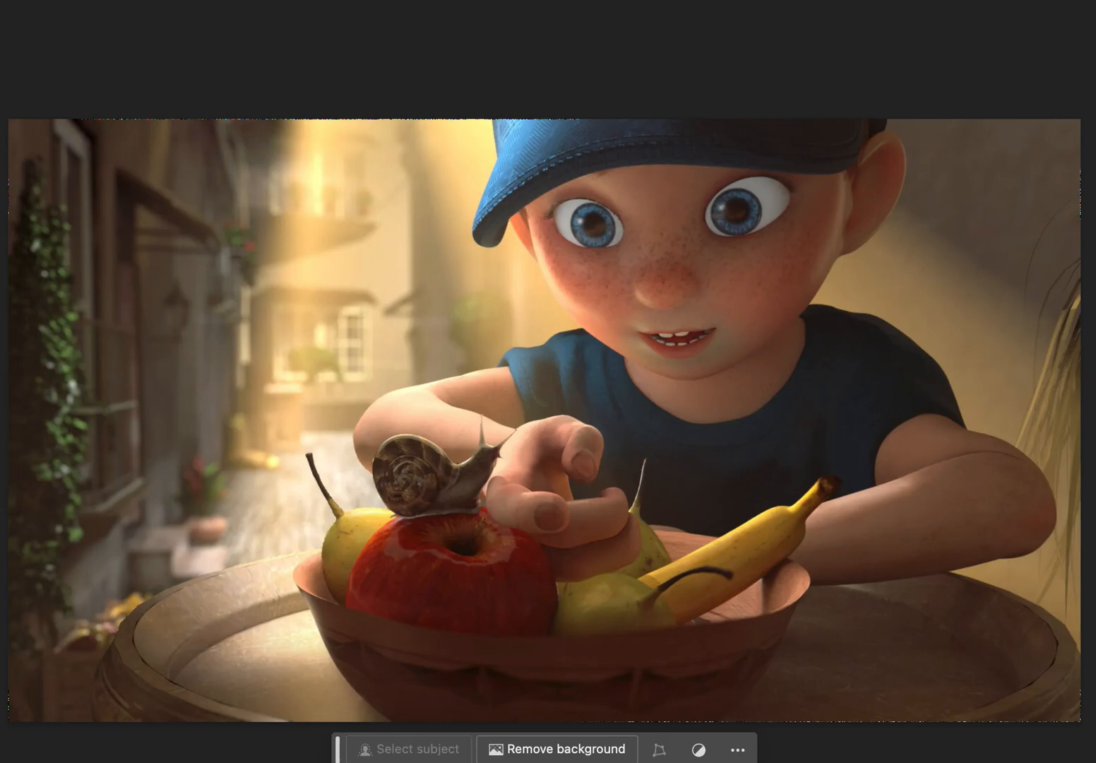
key(super+comma)
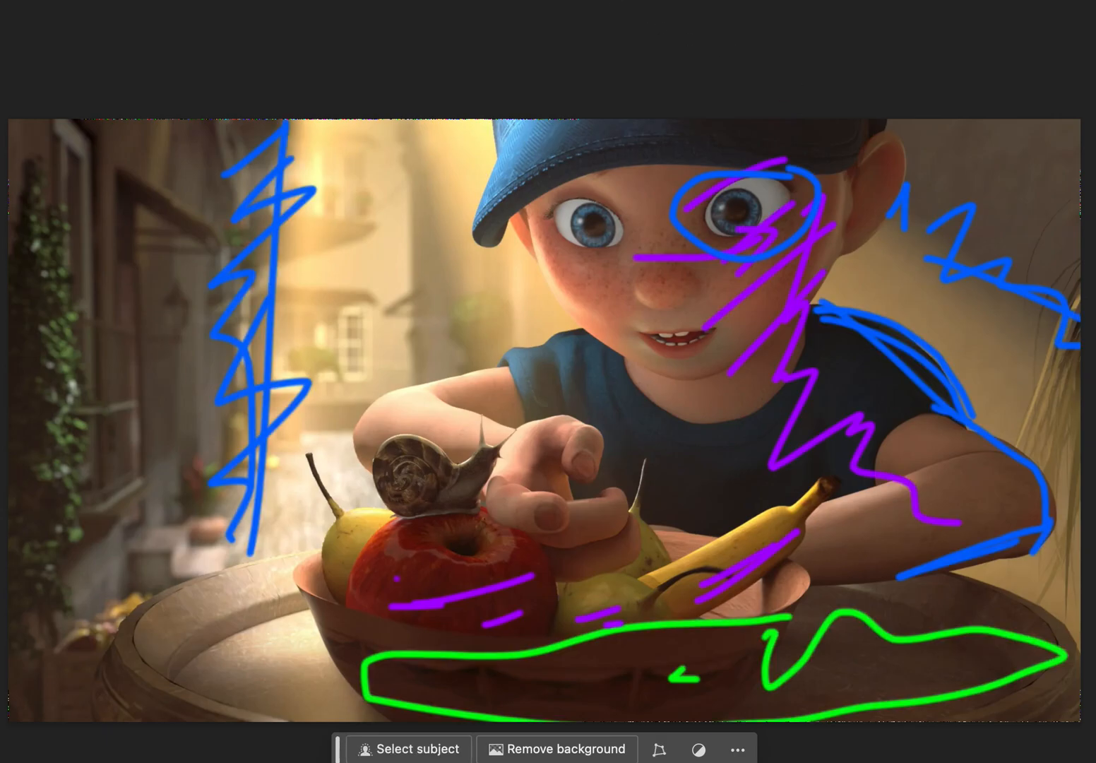